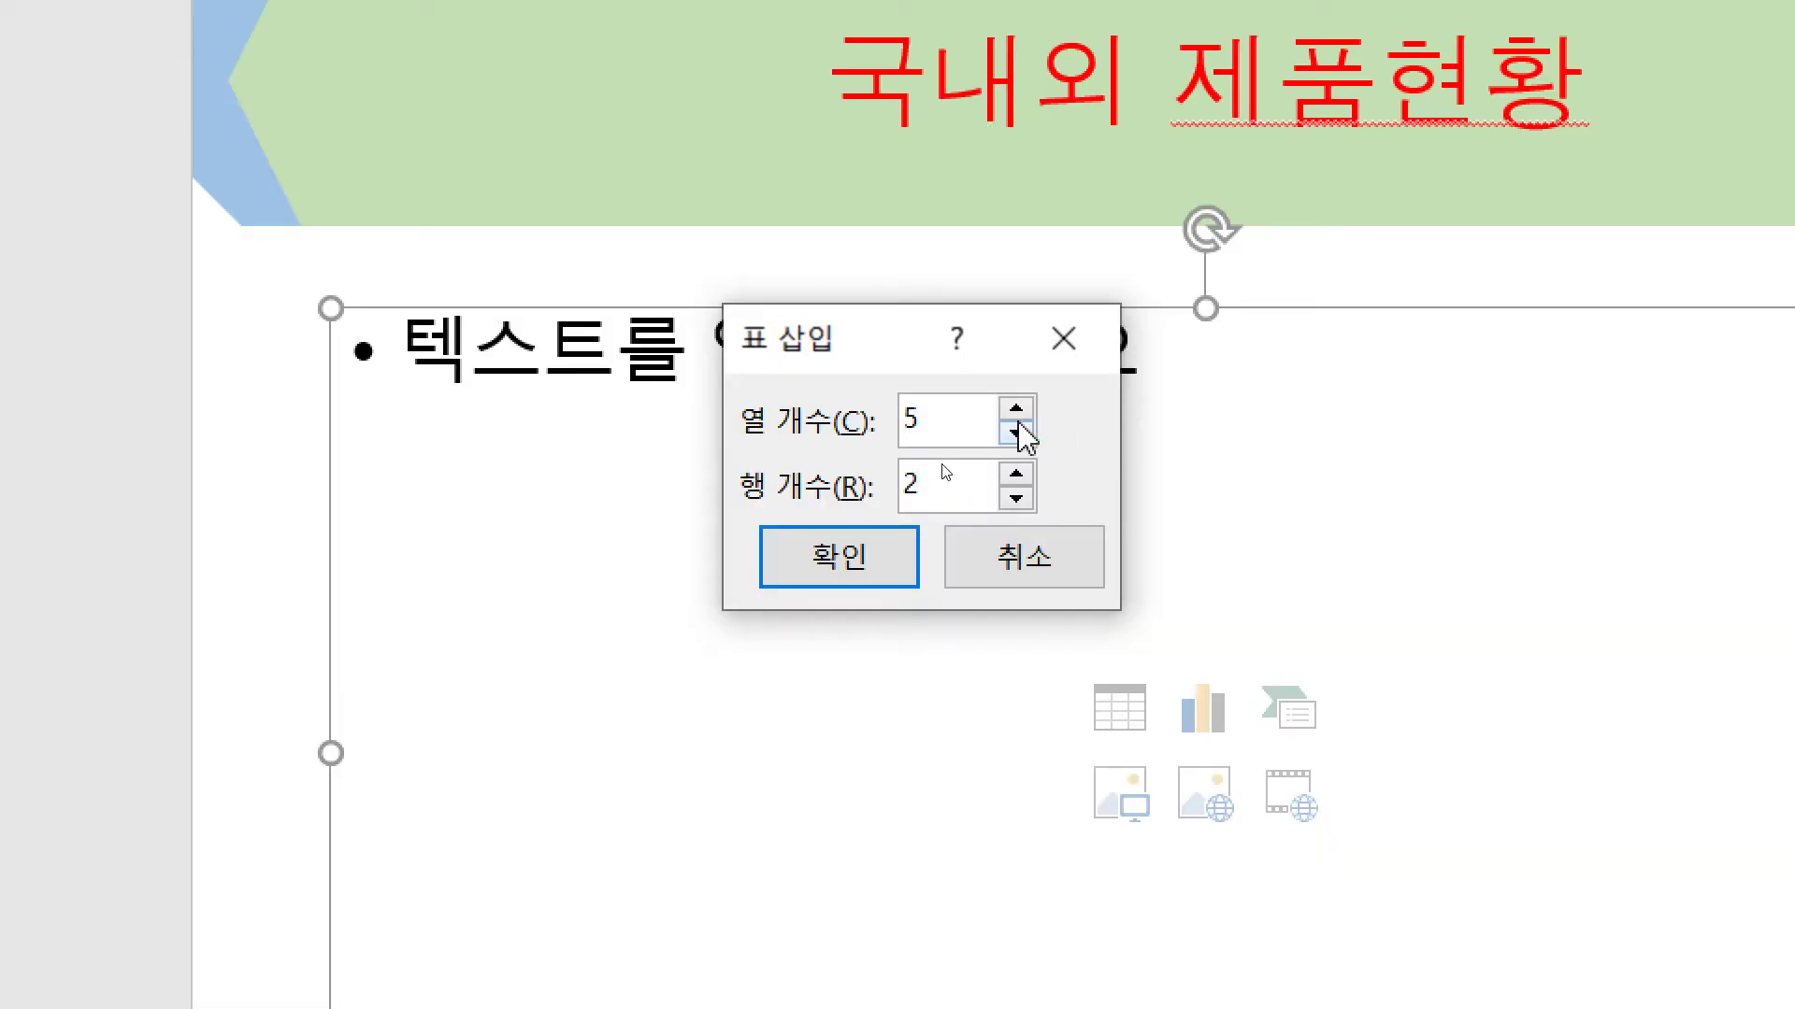
# - Insert a table with 2 columns and 4 rows on the 국내외 제품현황 slide
pyautogui.click(1016, 433)
pyautogui.click(1016, 433)
pyautogui.click(1016, 433)
pyautogui.click(1016, 474)
pyautogui.click(1016, 474)
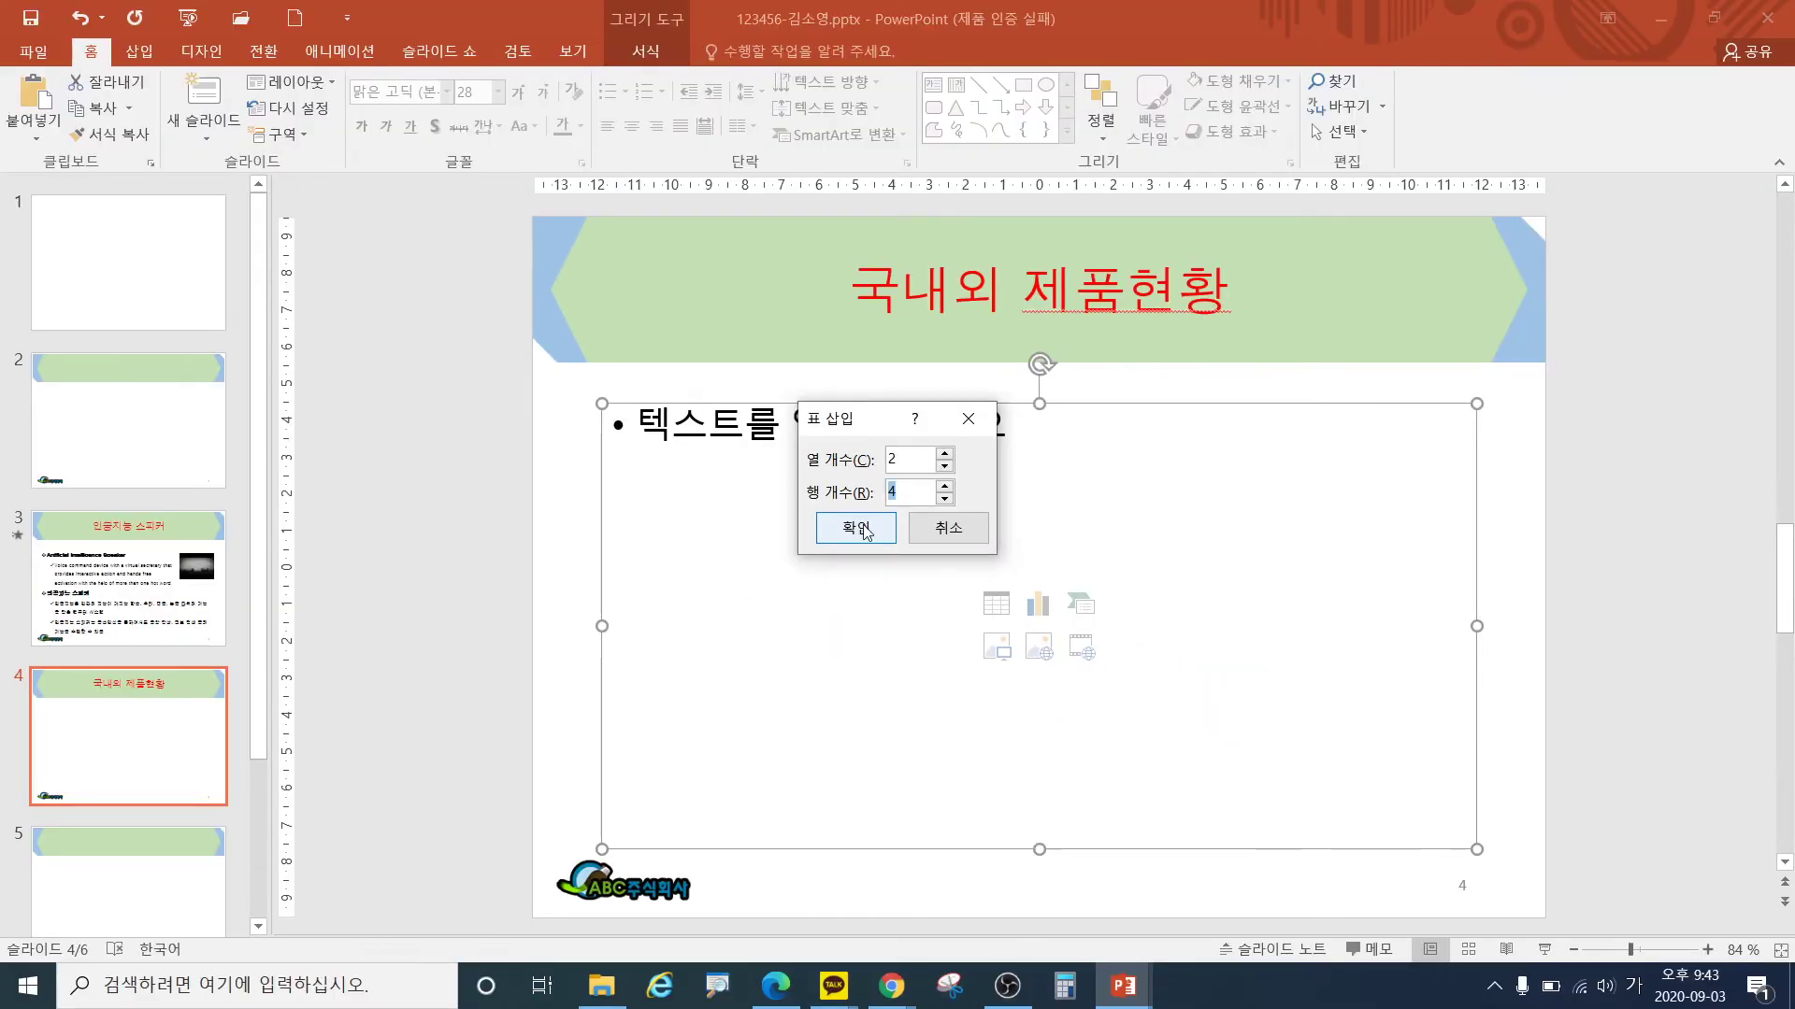
pyautogui.click(858, 529)
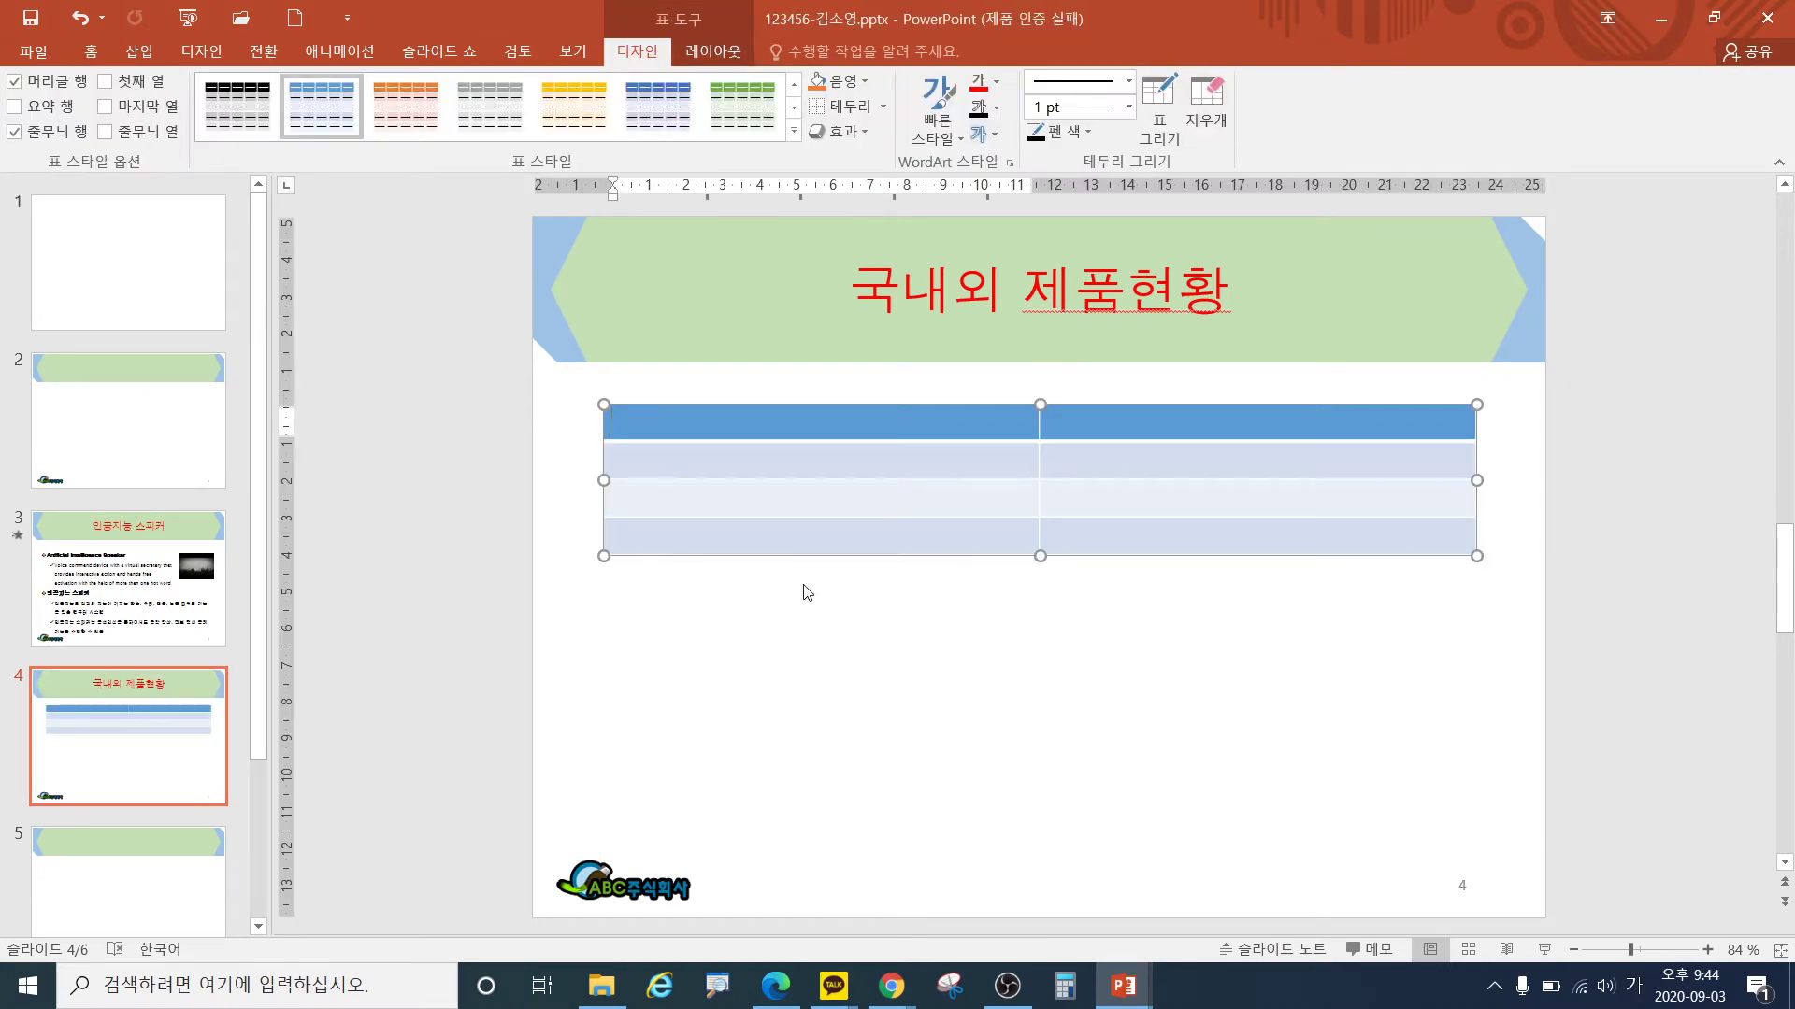
# - Turn off the table's header row and banded rows, and apply the green gradient themed style from the best-match group
pyautogui.click(848, 562)
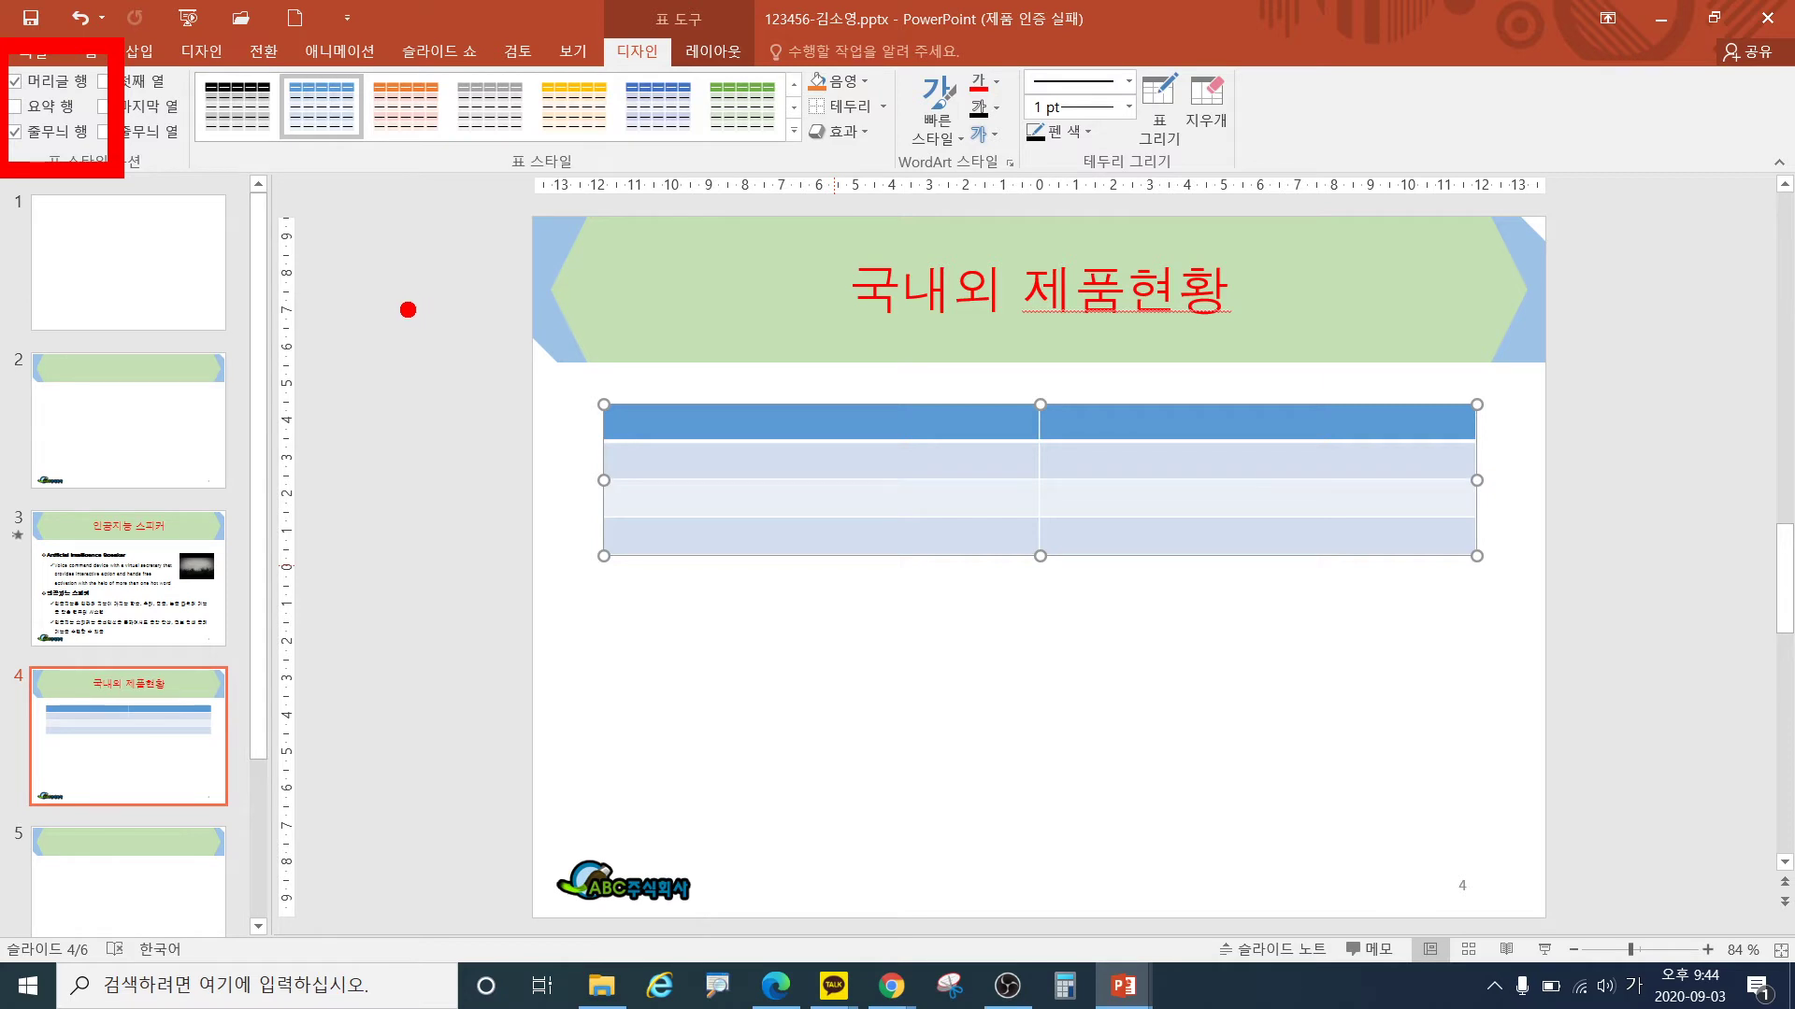
pyautogui.click(14, 81)
pyautogui.click(14, 132)
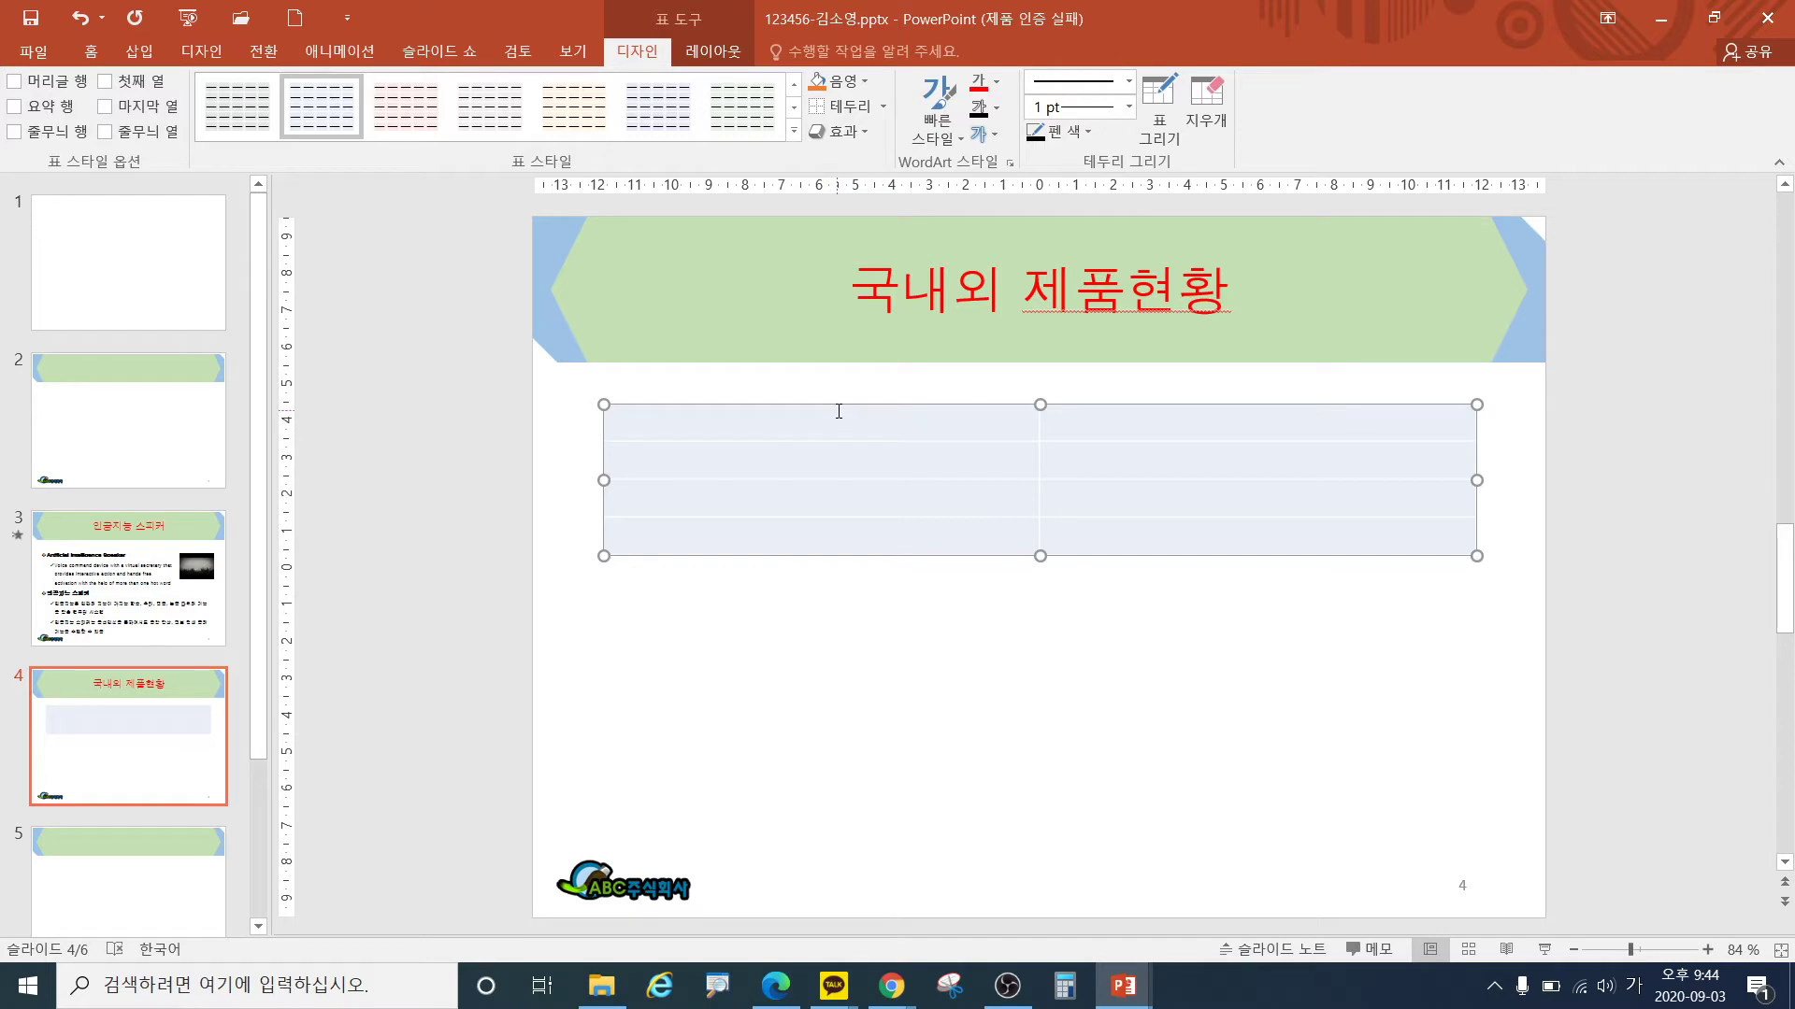
pyautogui.click(795, 133)
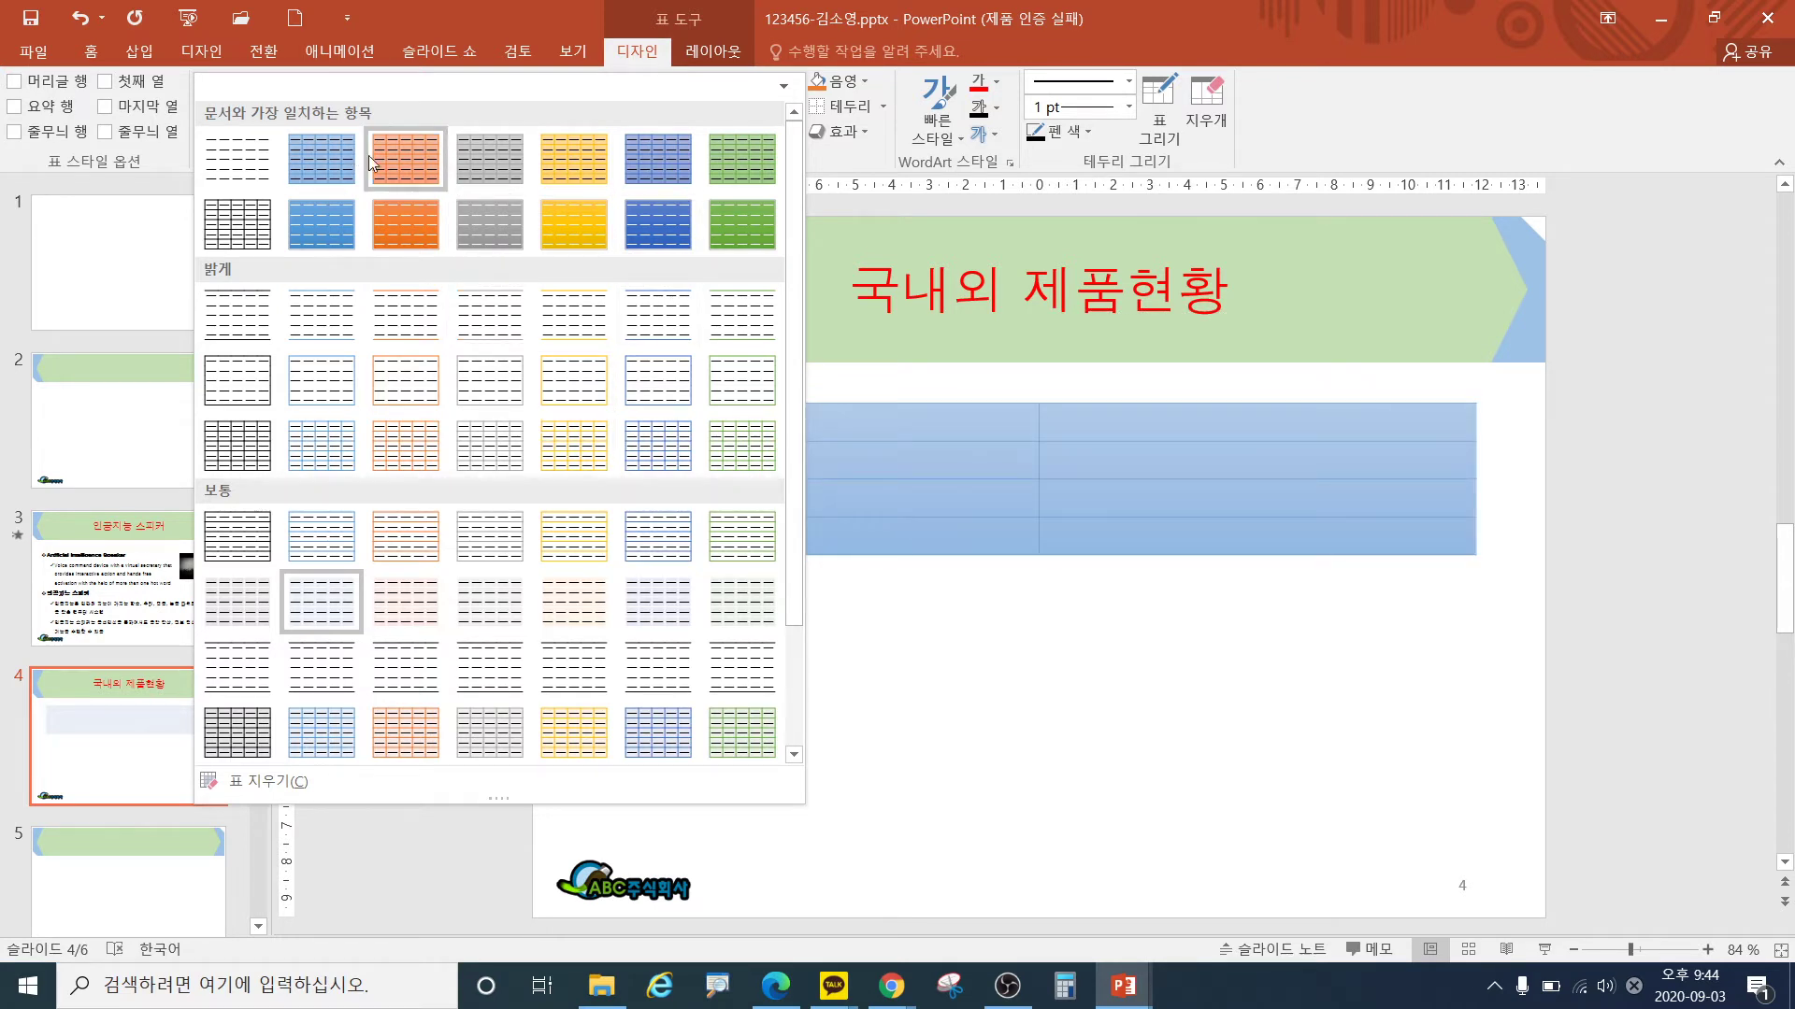
pyautogui.click(743, 153)
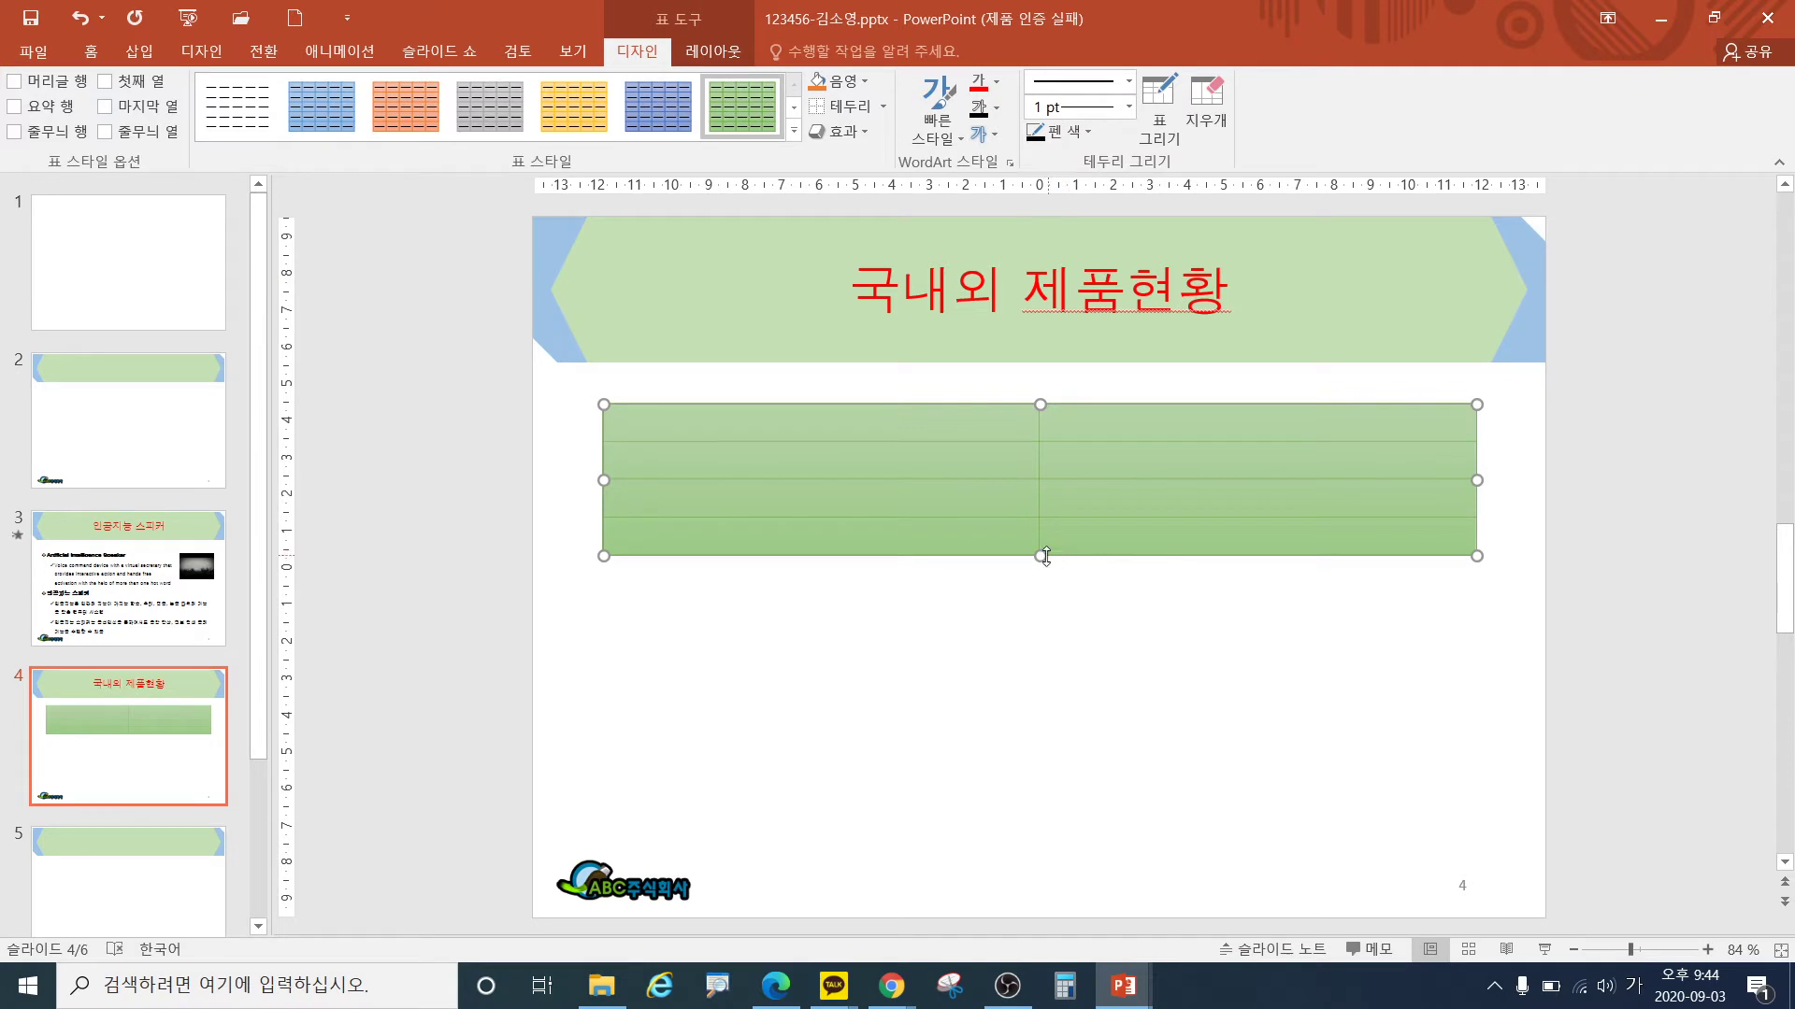
# - Resize the table to about 19 cm wide and 8 cm high, leaving empty space above it and on its left
pyautogui.moveTo(1045, 561); pyautogui.dragTo(1075, 906)
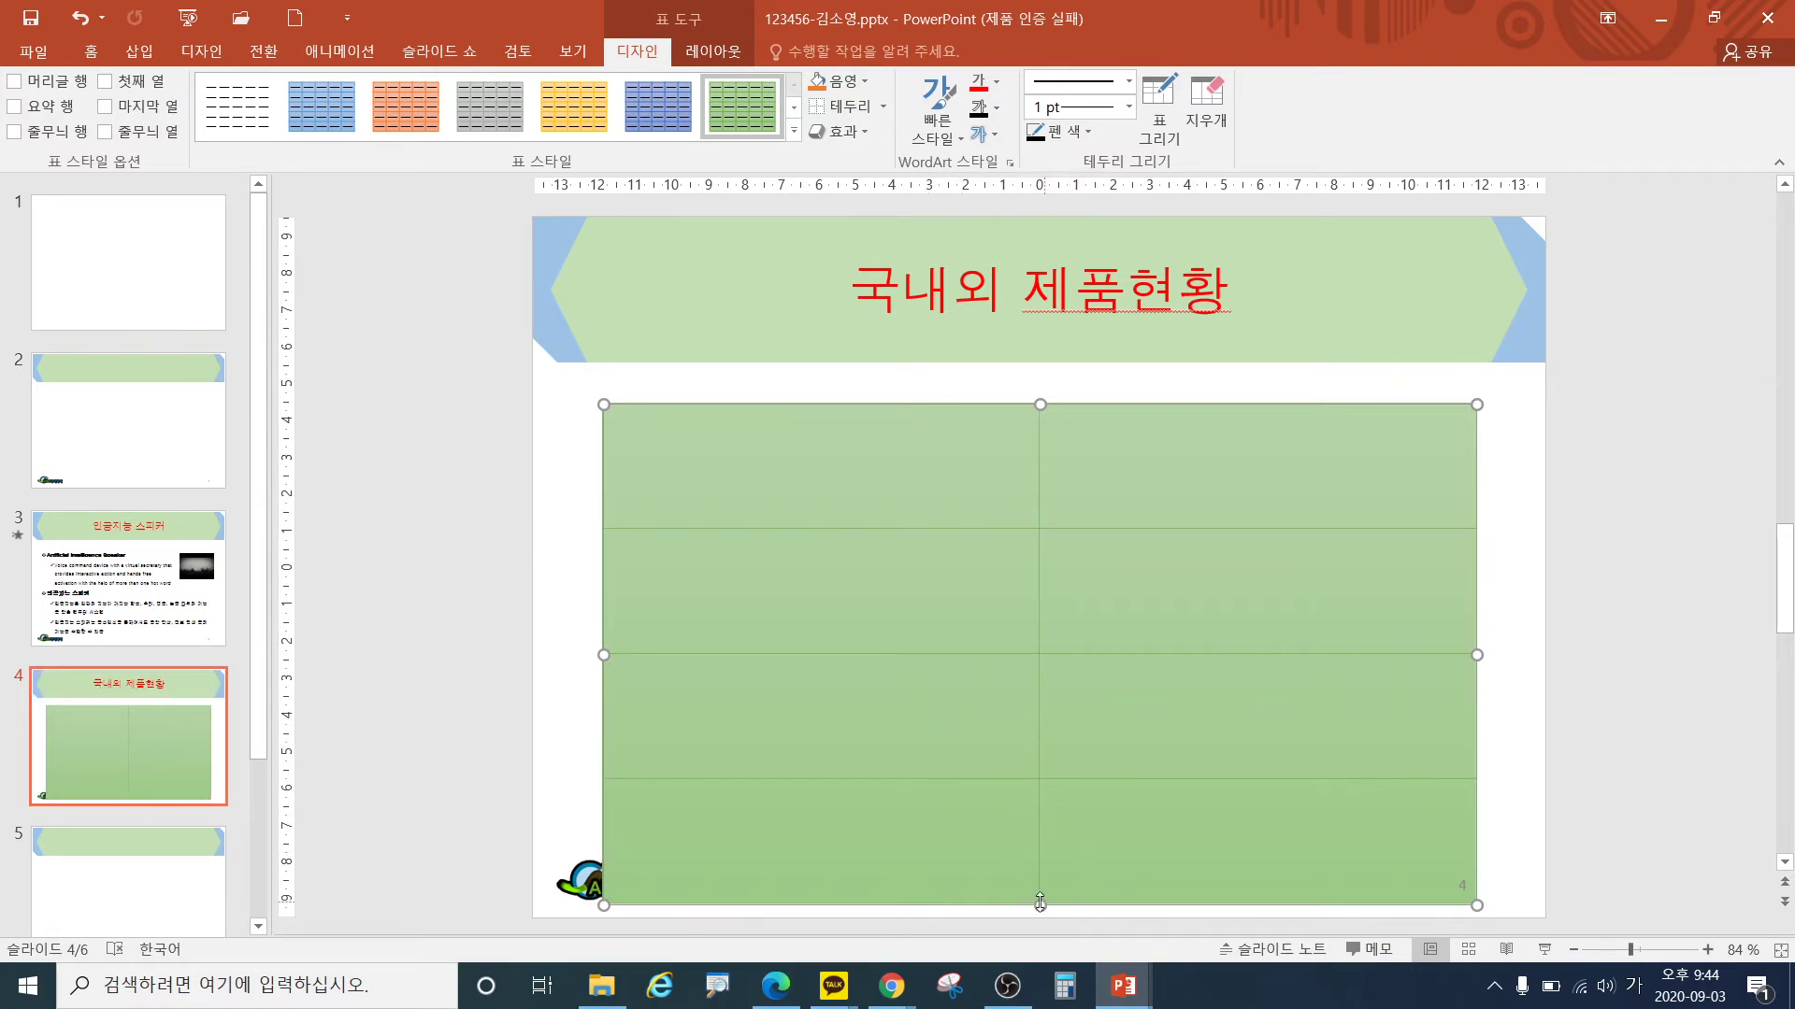
pyautogui.moveTo(1036, 904); pyautogui.dragTo(1036, 853)
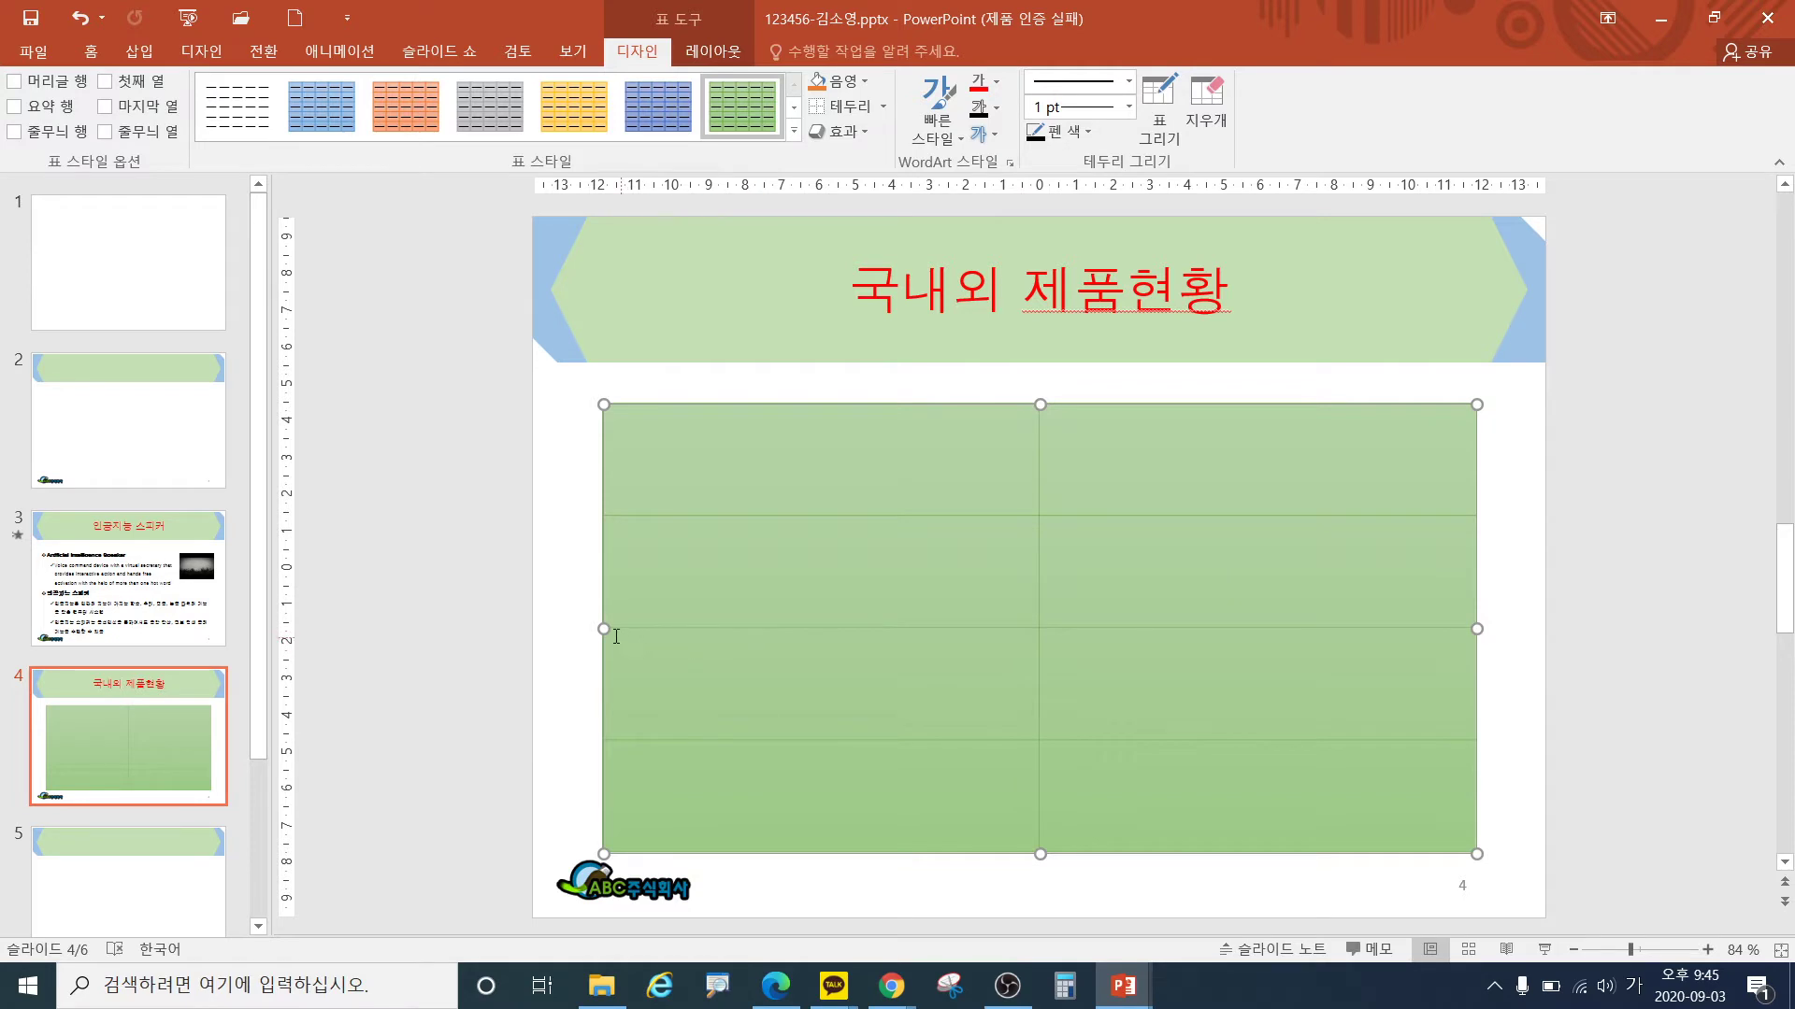
pyautogui.moveTo(602, 632); pyautogui.dragTo(762, 648)
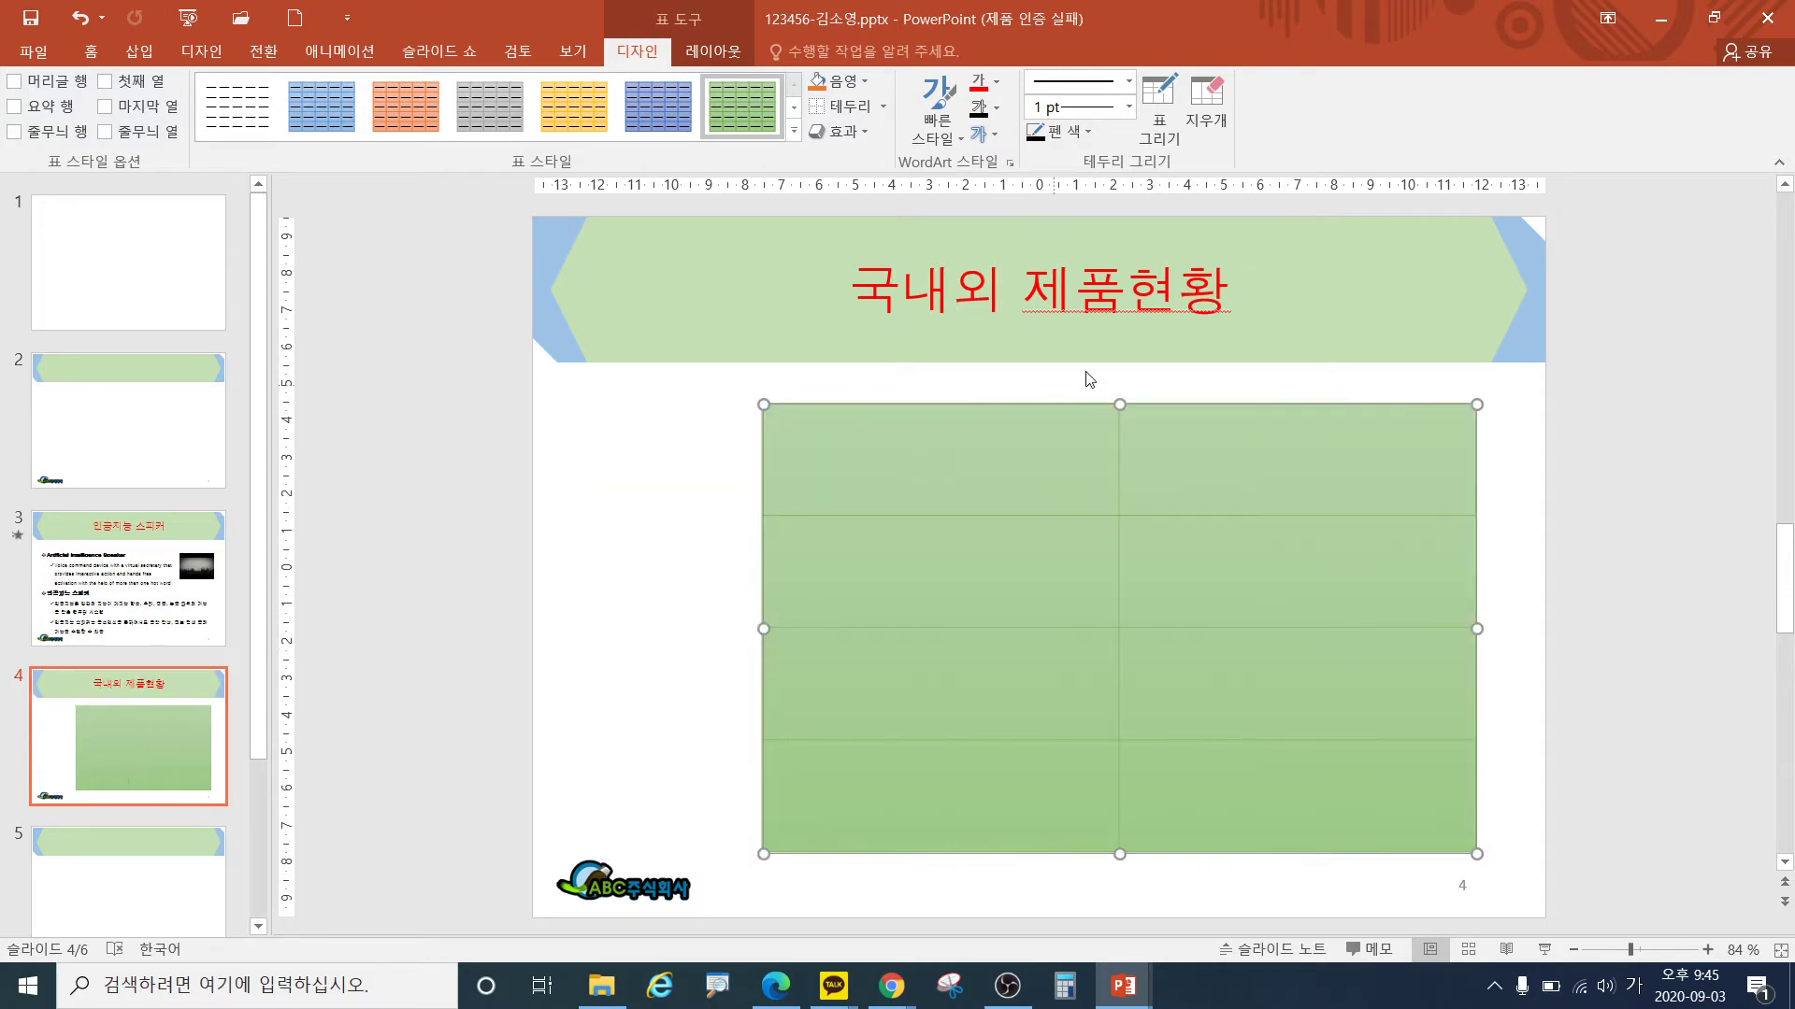
pyautogui.moveTo(1119, 404); pyautogui.dragTo(1102, 564)
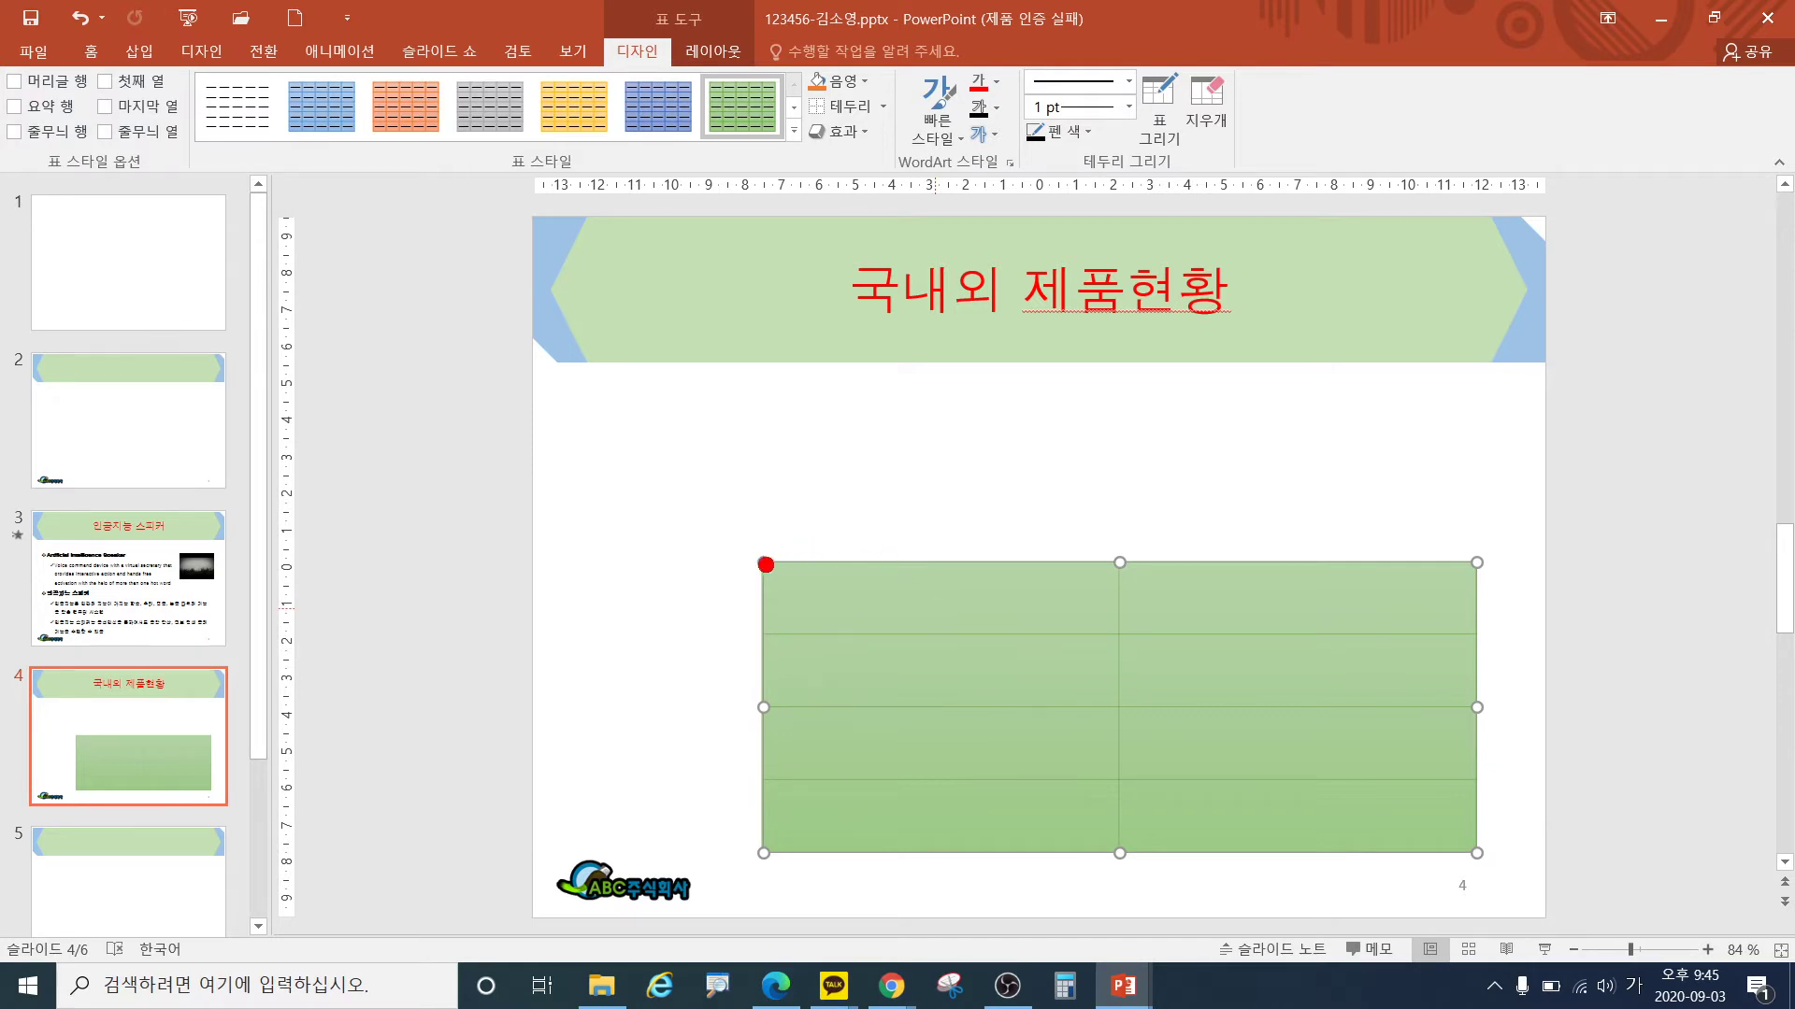
pyautogui.moveTo(798, 563)
pyautogui.mouseDown()
pyautogui.moveTo(893, 569)
pyautogui.moveTo(909, 545)
pyautogui.moveTo(918, 566)
pyautogui.mouseUp()
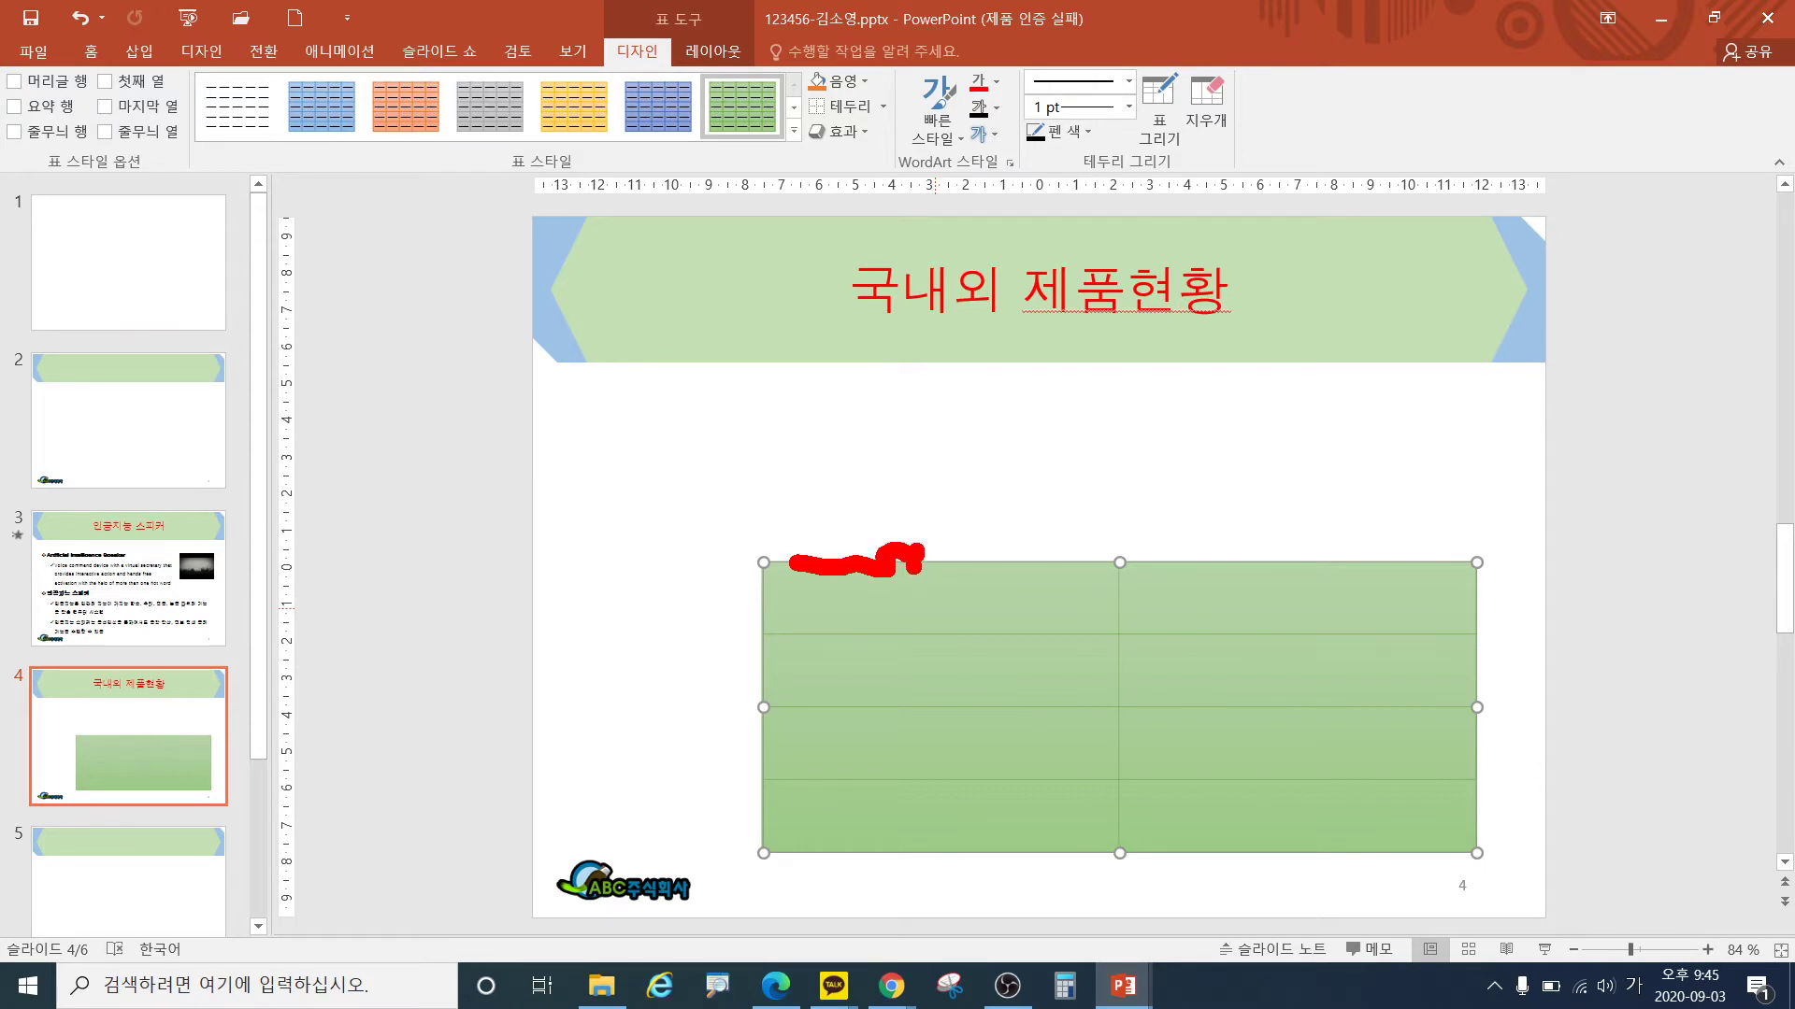
pyautogui.press('Escape')
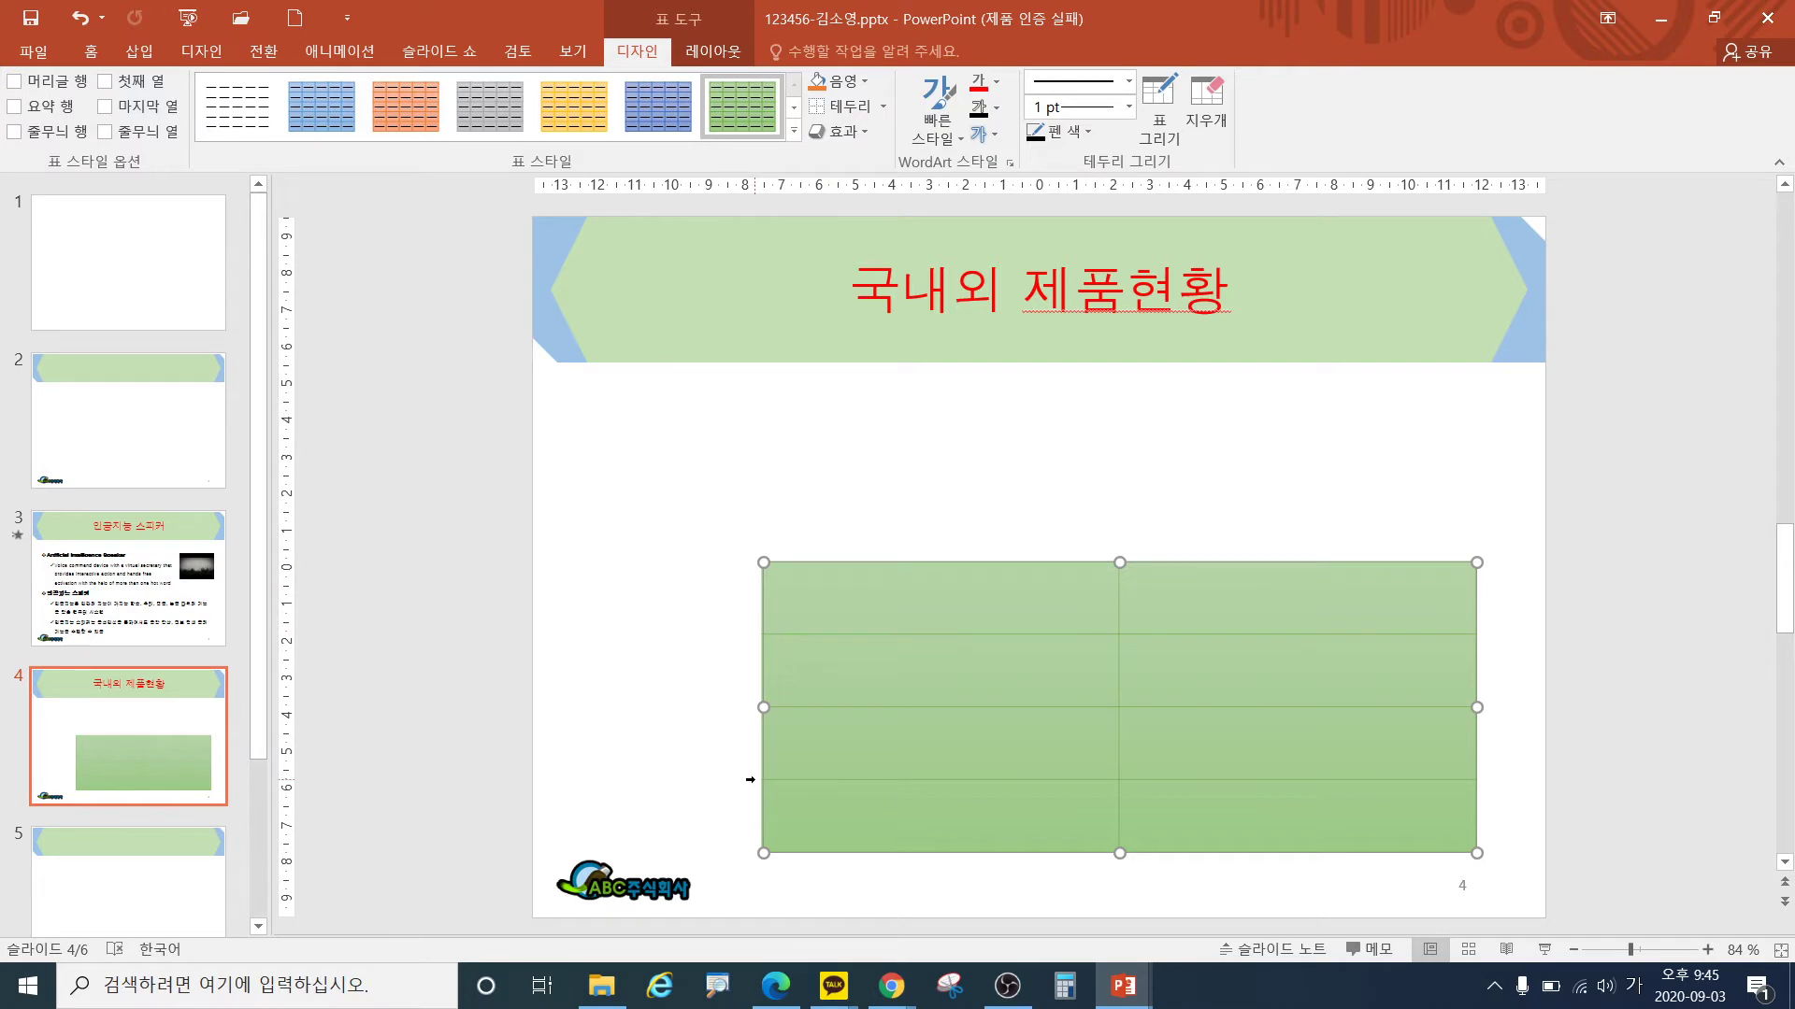
# - Set the font of the whole table to 돋움 and its font colour to black
pyautogui.click(91, 52)
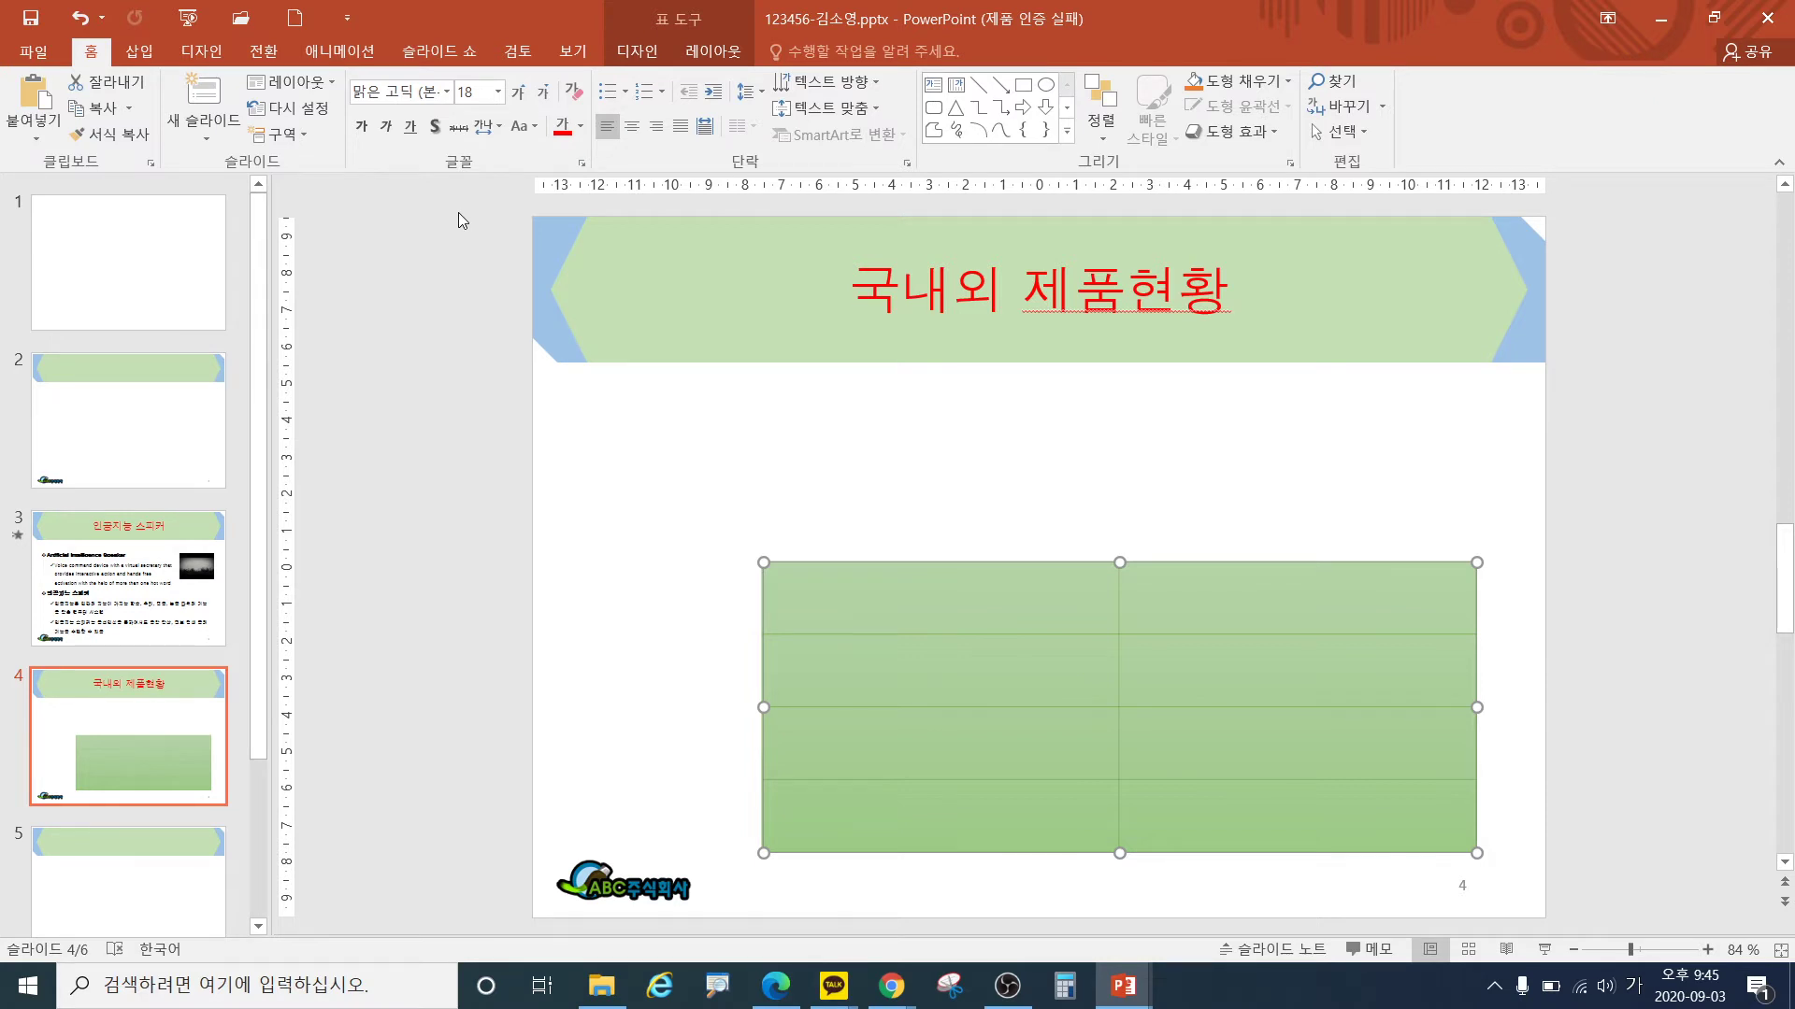
pyautogui.moveTo(335, 54)
pyautogui.mouseDown()
pyautogui.moveTo(378, 104)
pyautogui.moveTo(516, 126)
pyautogui.mouseUp()
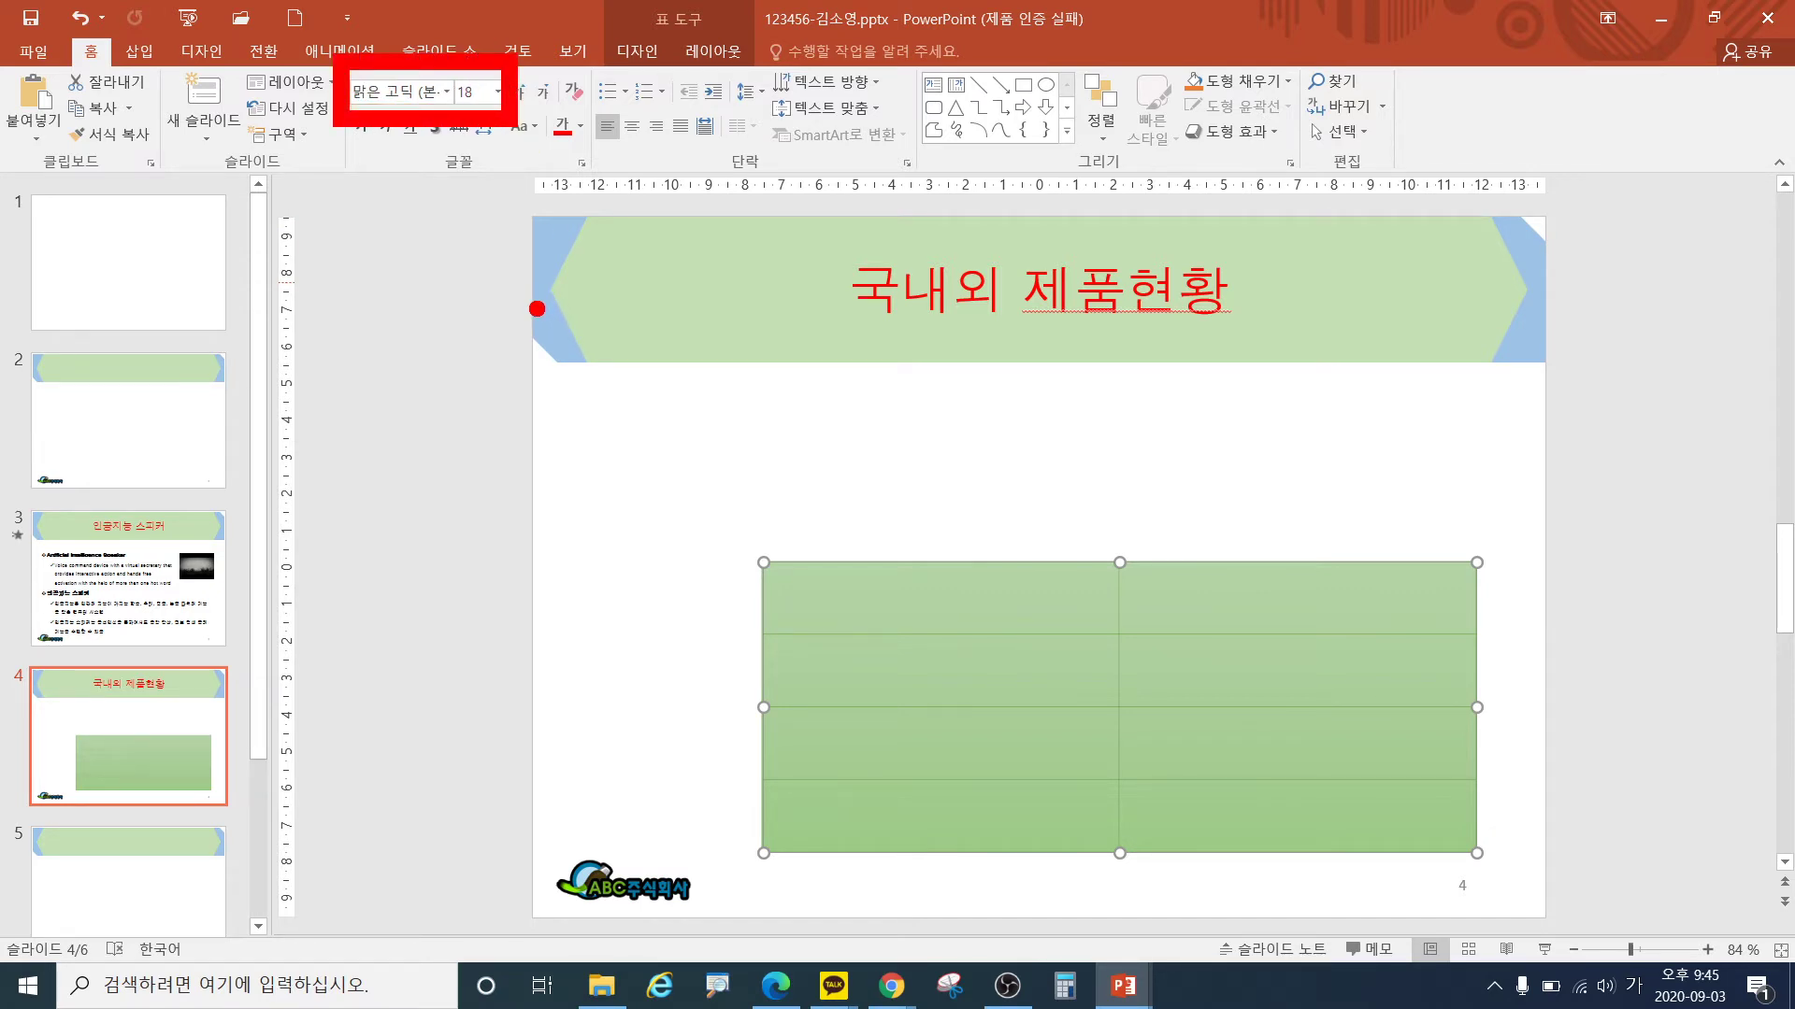
pyautogui.press('Escape')
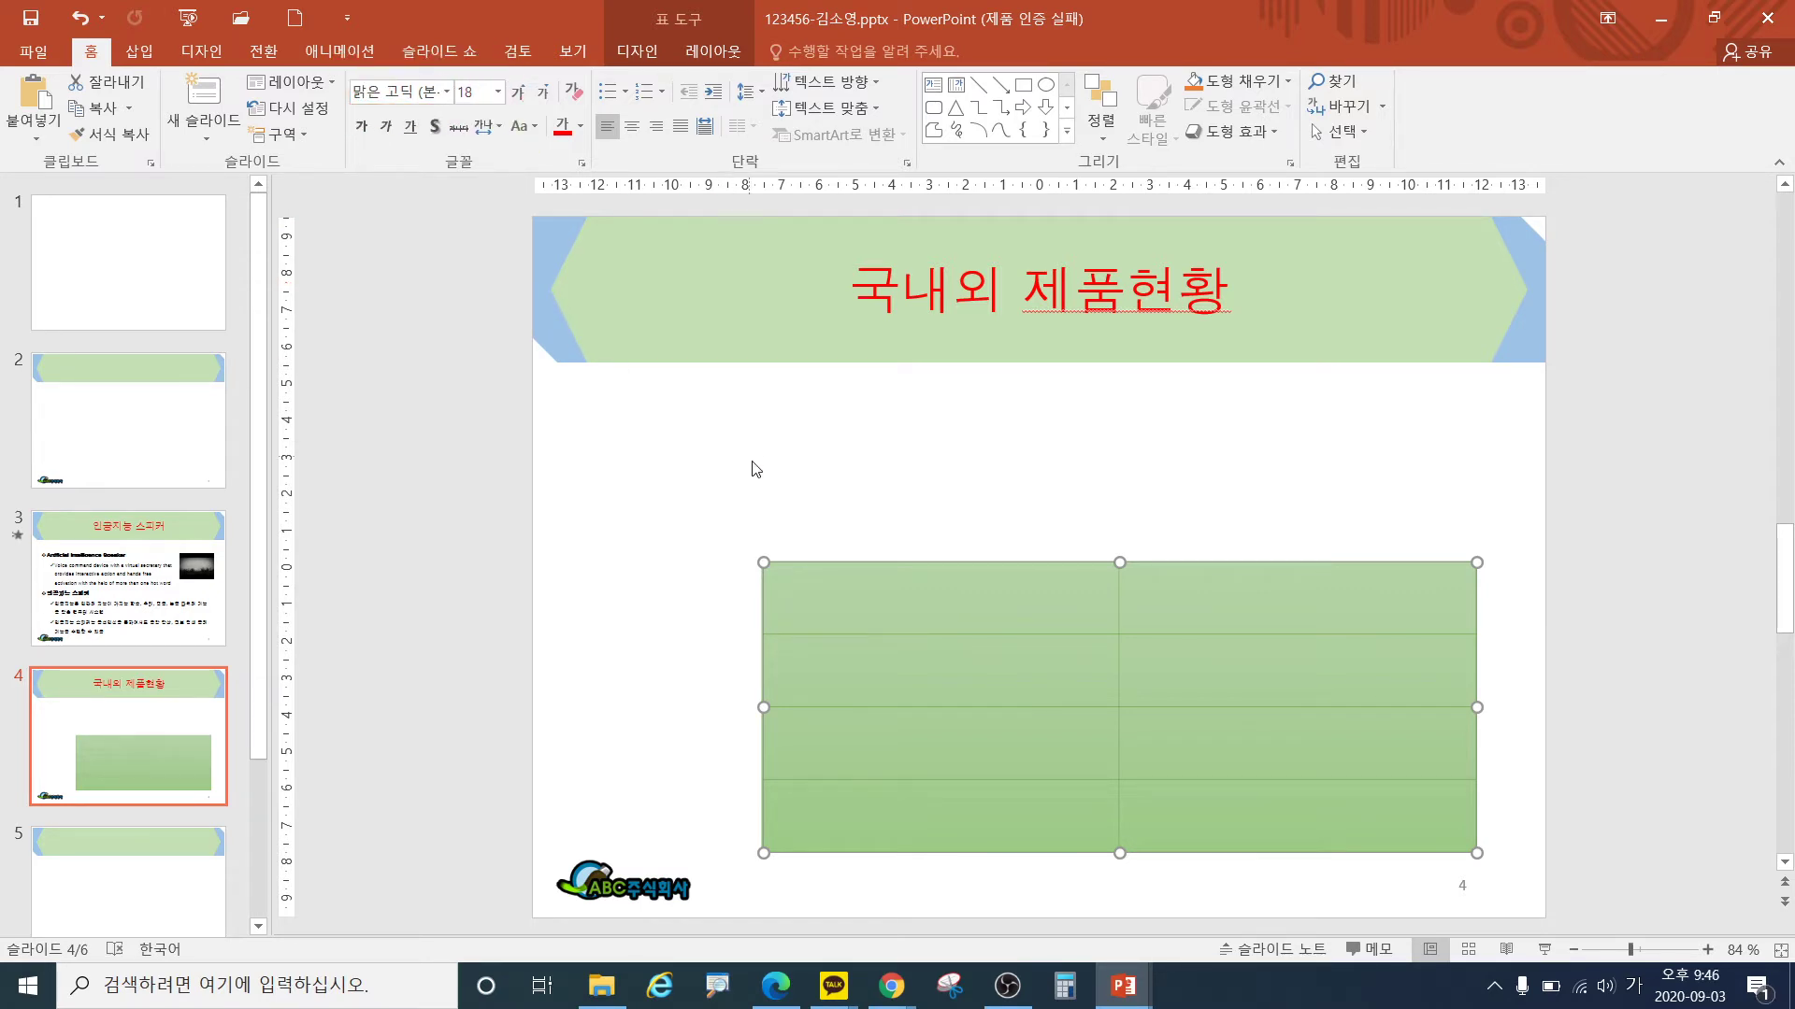
pyautogui.click(446, 91)
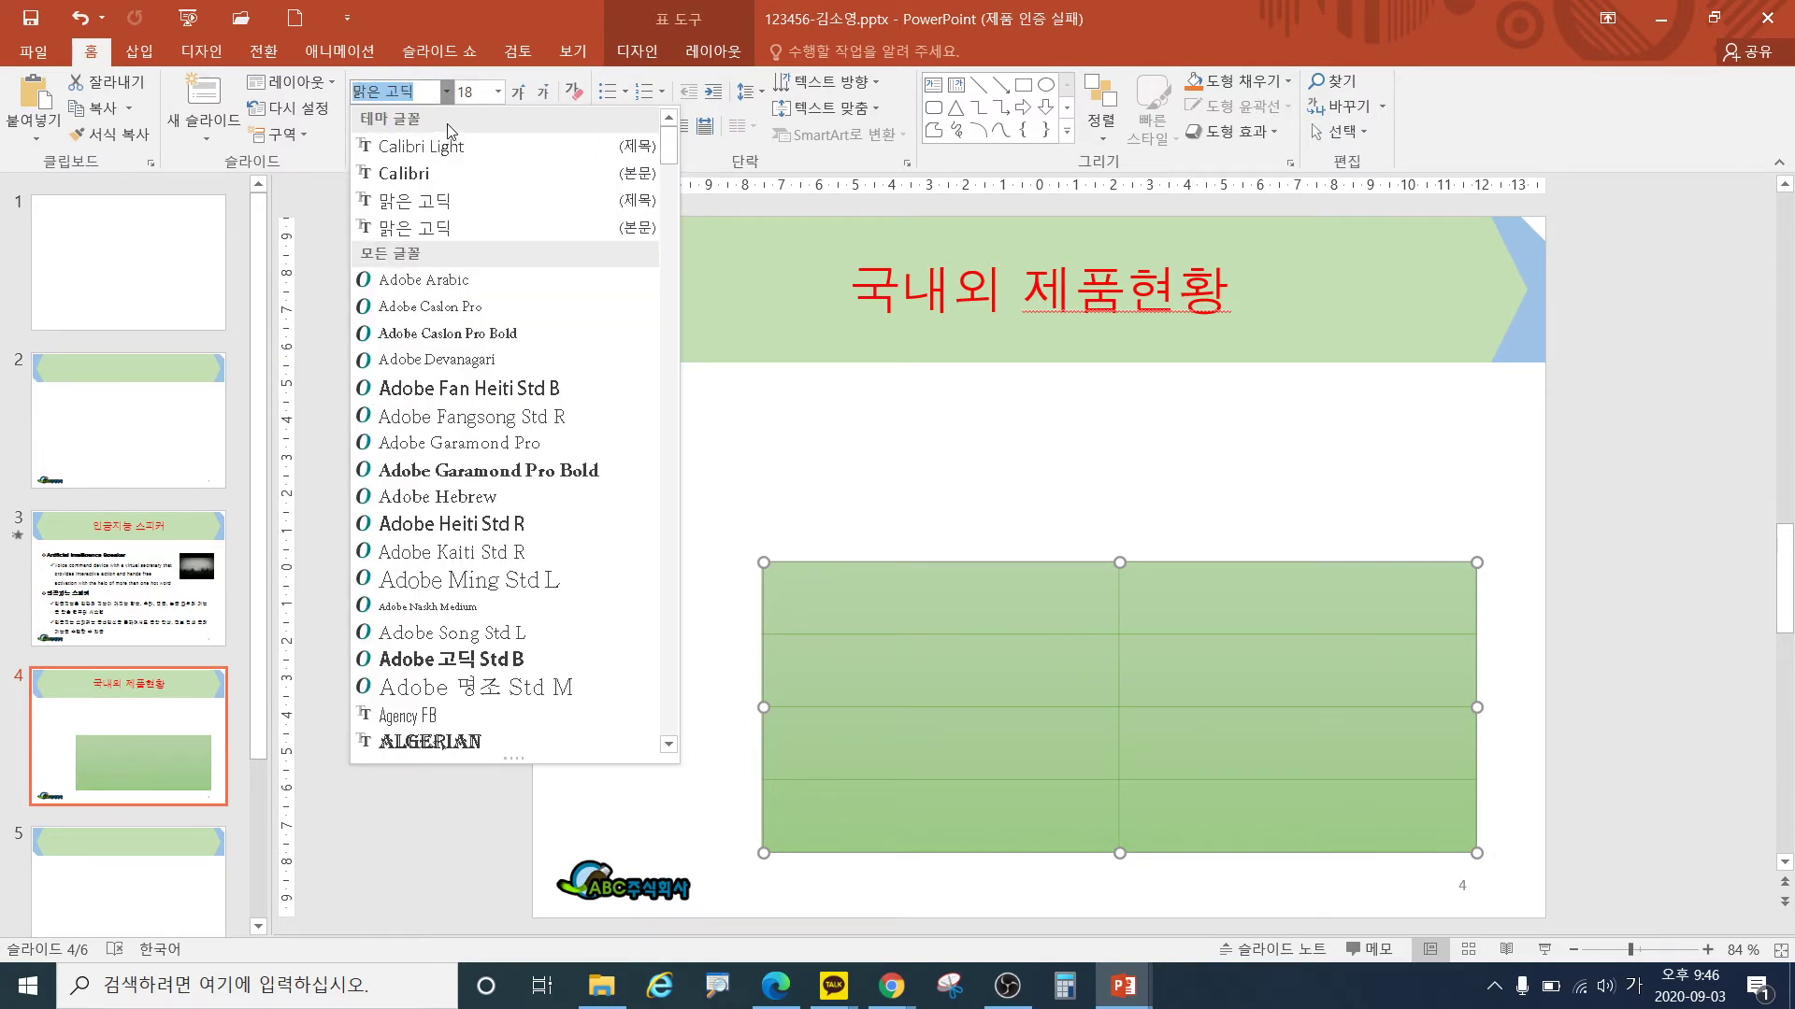
pyautogui.write('ㅓ돋움')
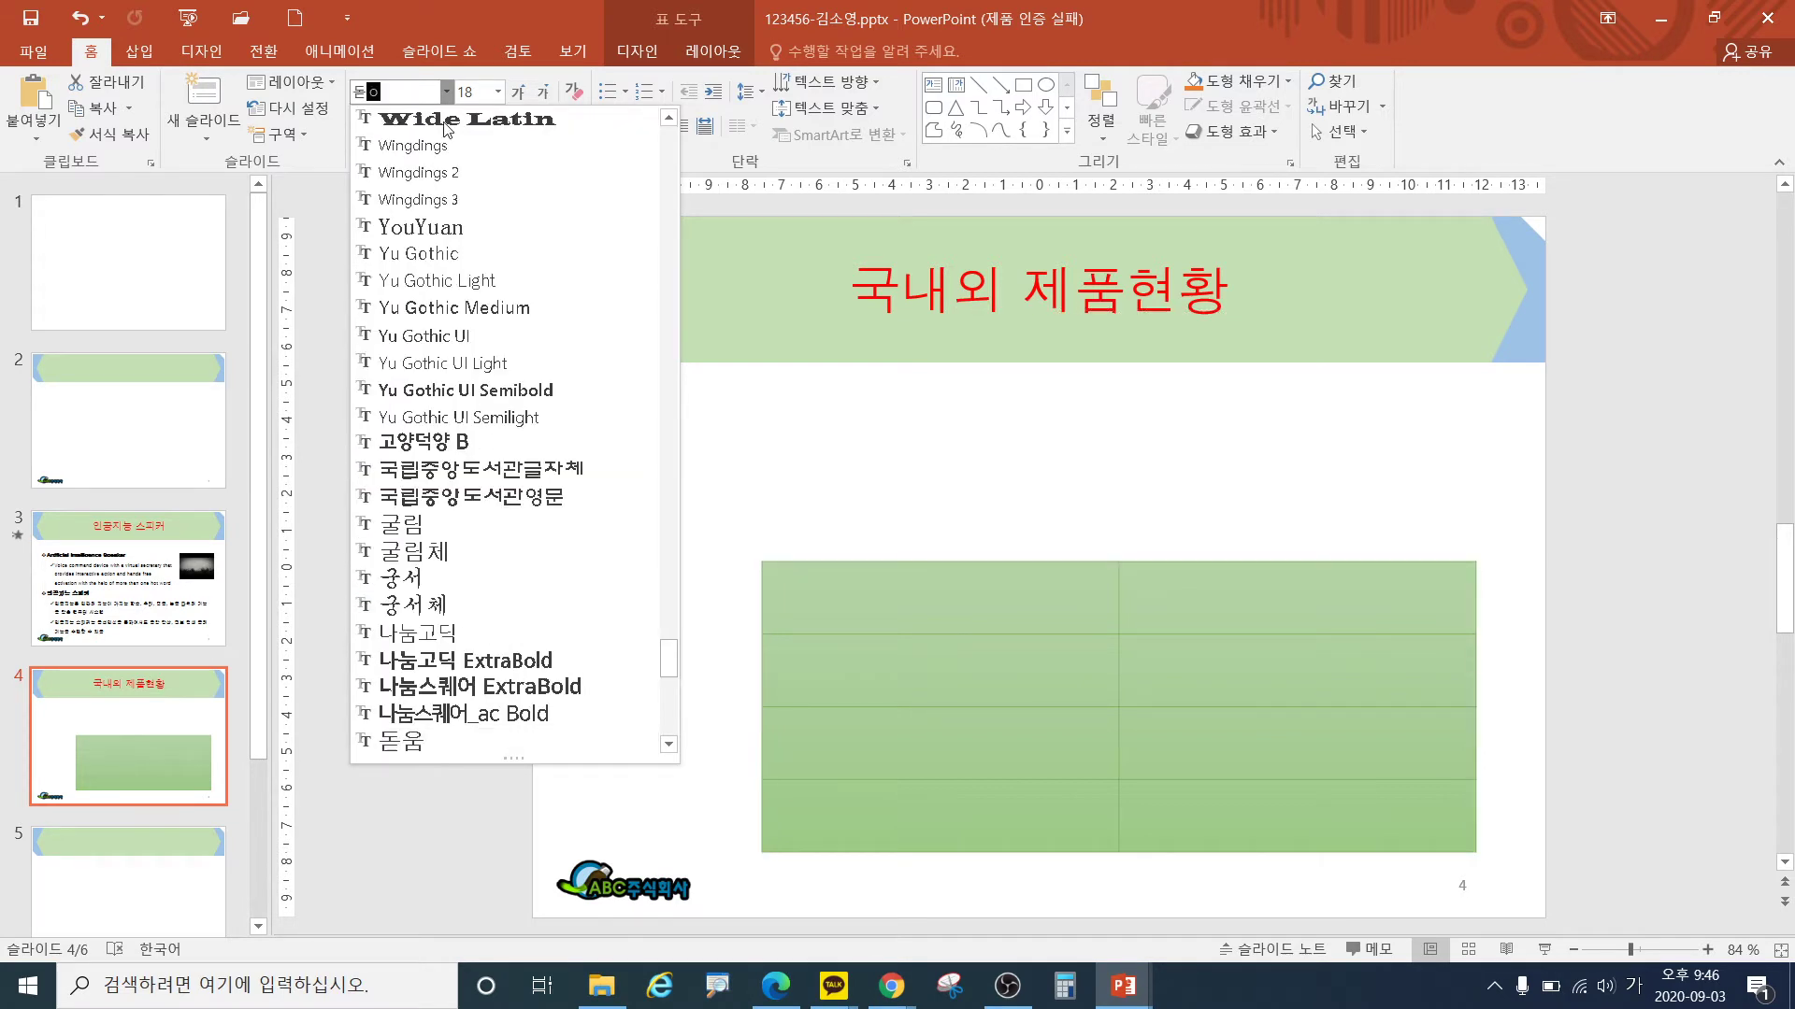
pyautogui.press('Return')
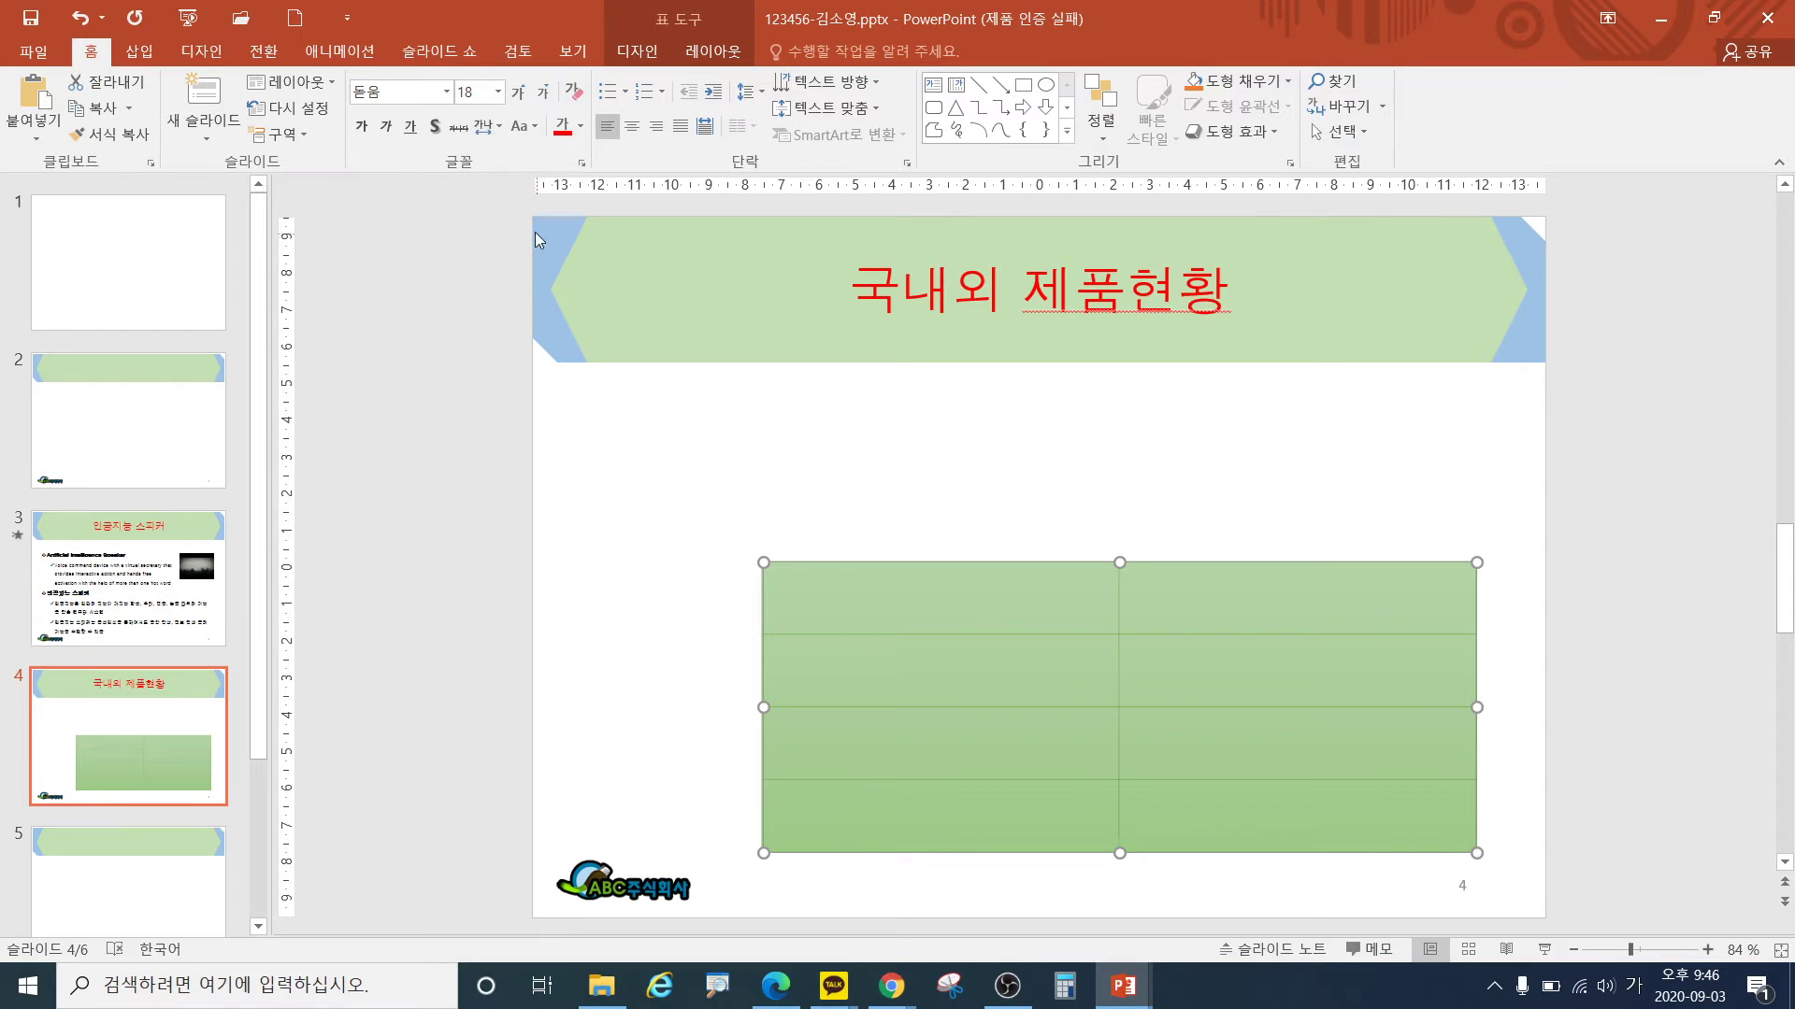
pyautogui.click(581, 126)
pyautogui.click(592, 192)
# - Centre the table text horizontally and align it vertically to the middle (중간) of the cells
pyautogui.click(630, 127)
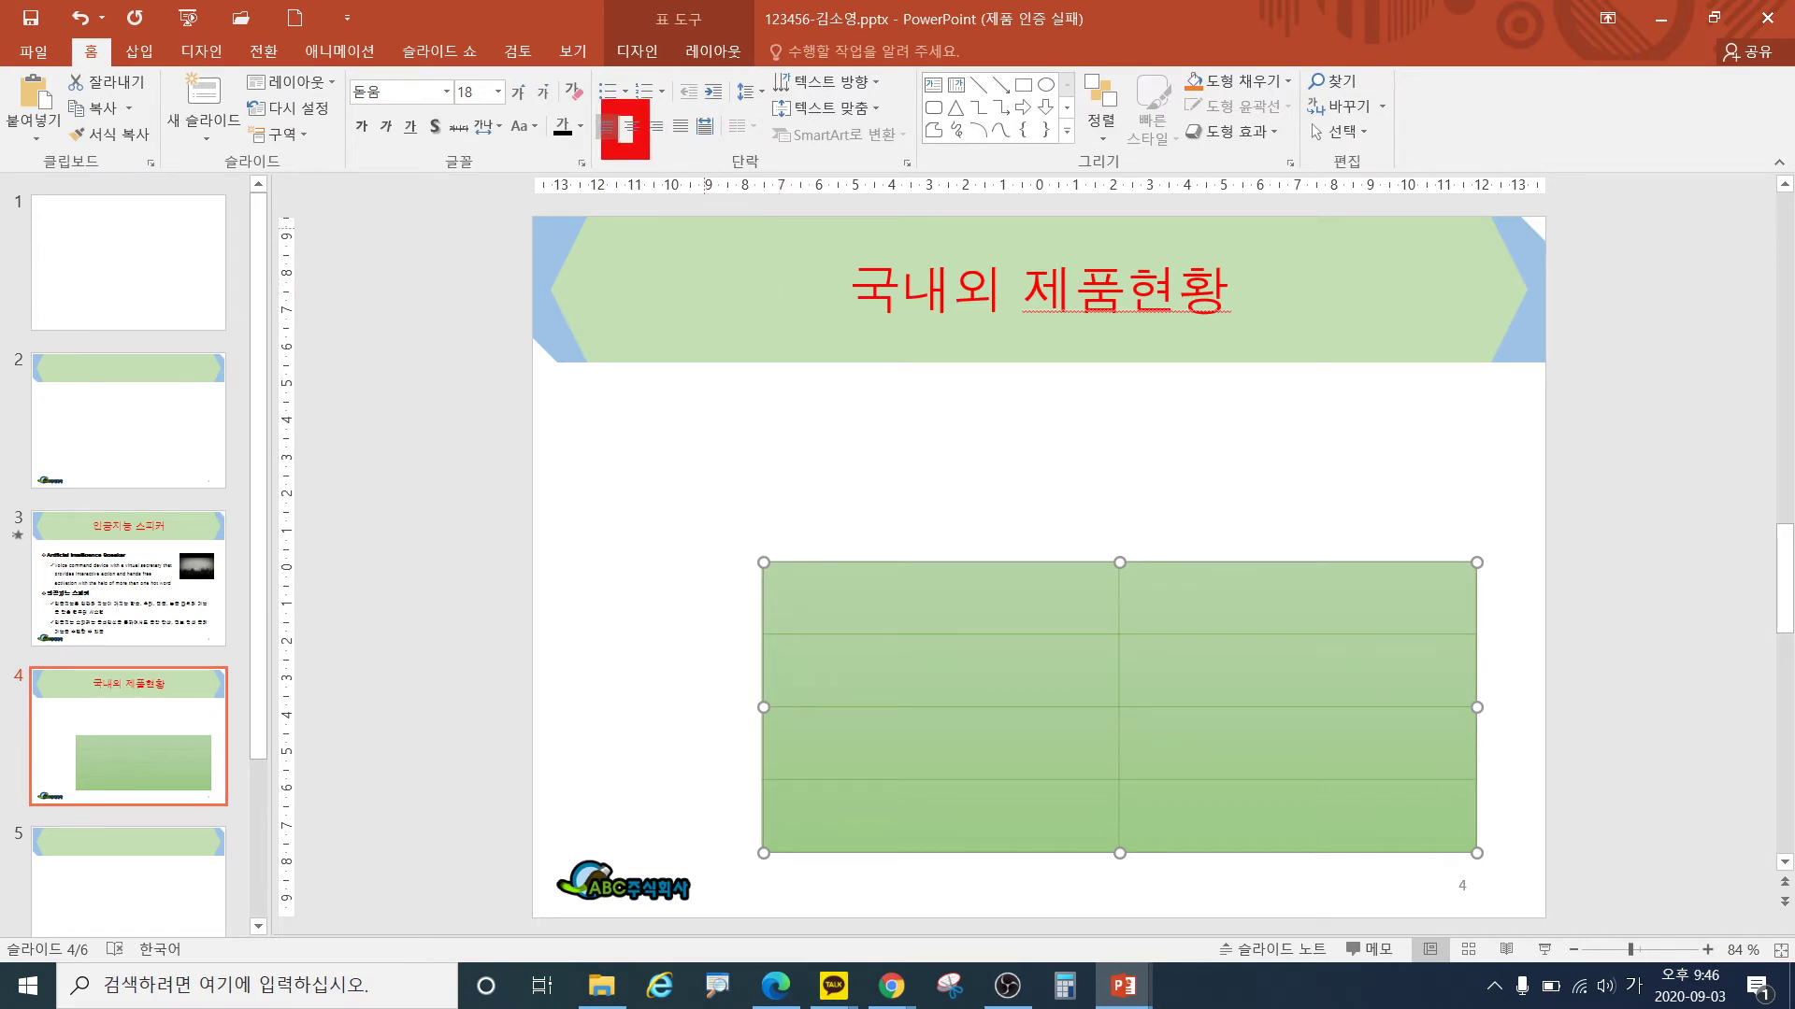
pyautogui.moveTo(754, 78)
pyautogui.mouseDown()
pyautogui.moveTo(836, 147)
pyautogui.moveTo(920, 148)
pyautogui.mouseUp()
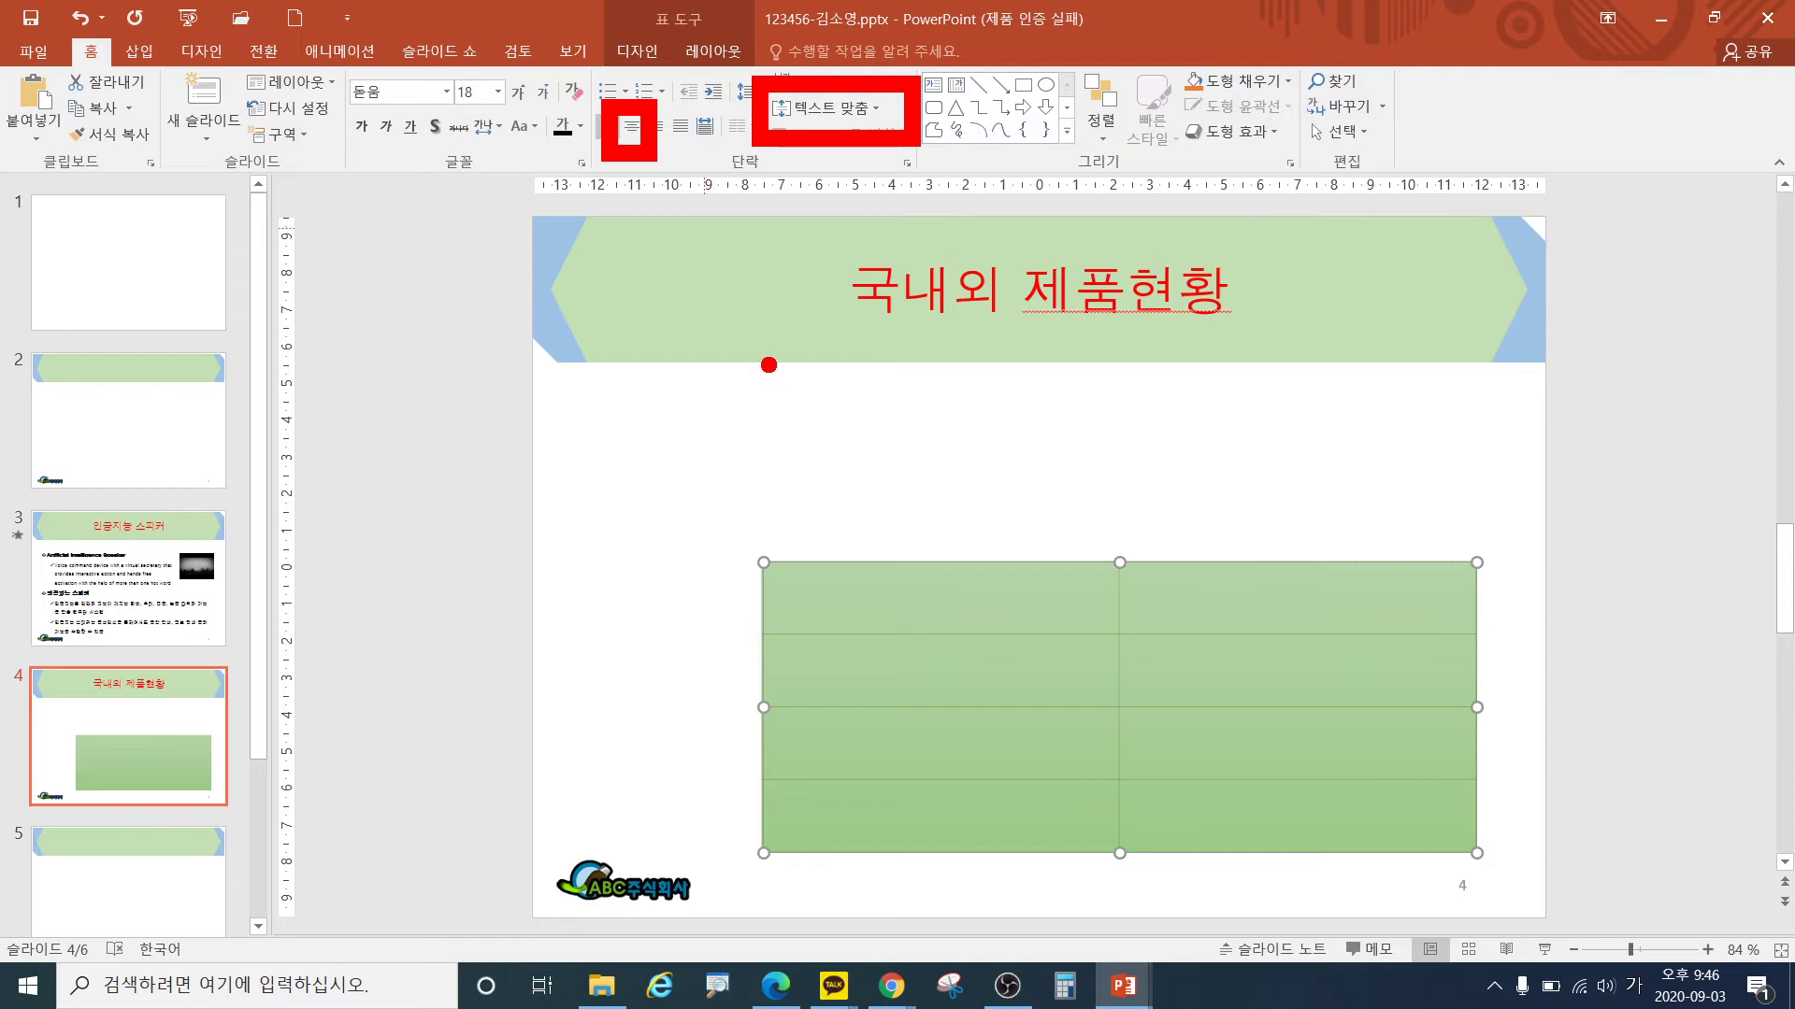
pyautogui.press('Escape')
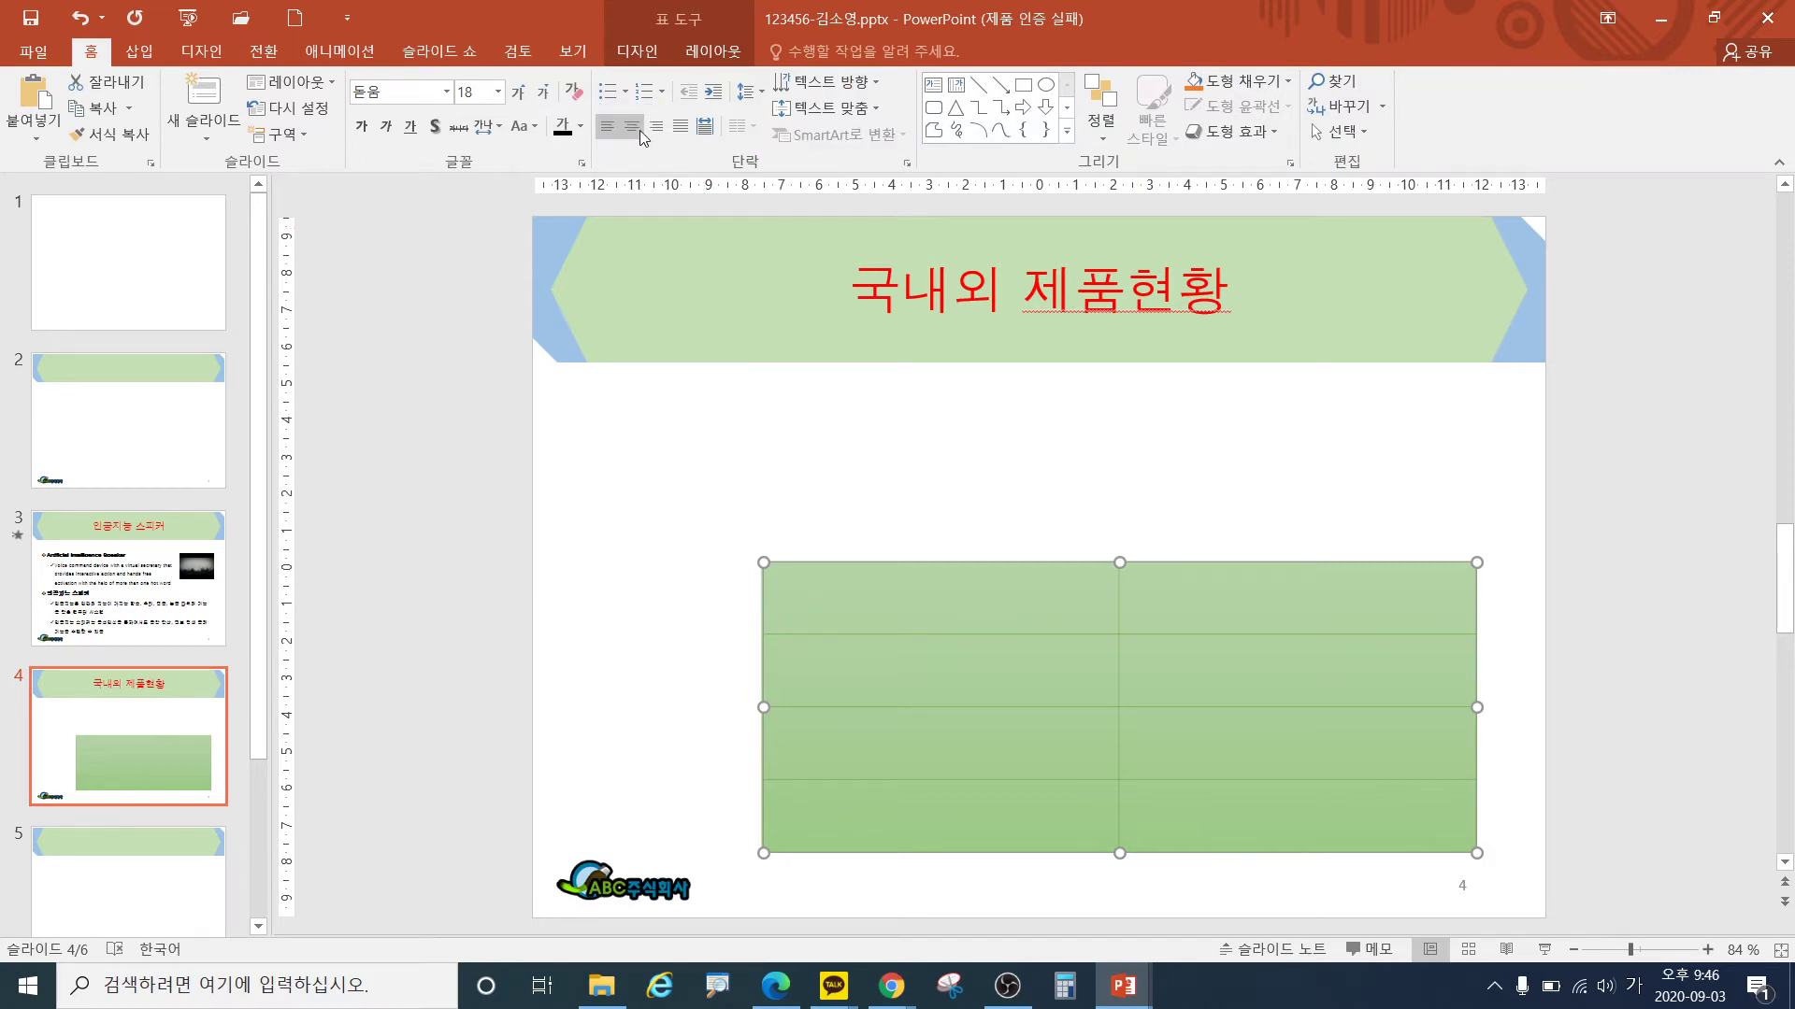
pyautogui.click(823, 109)
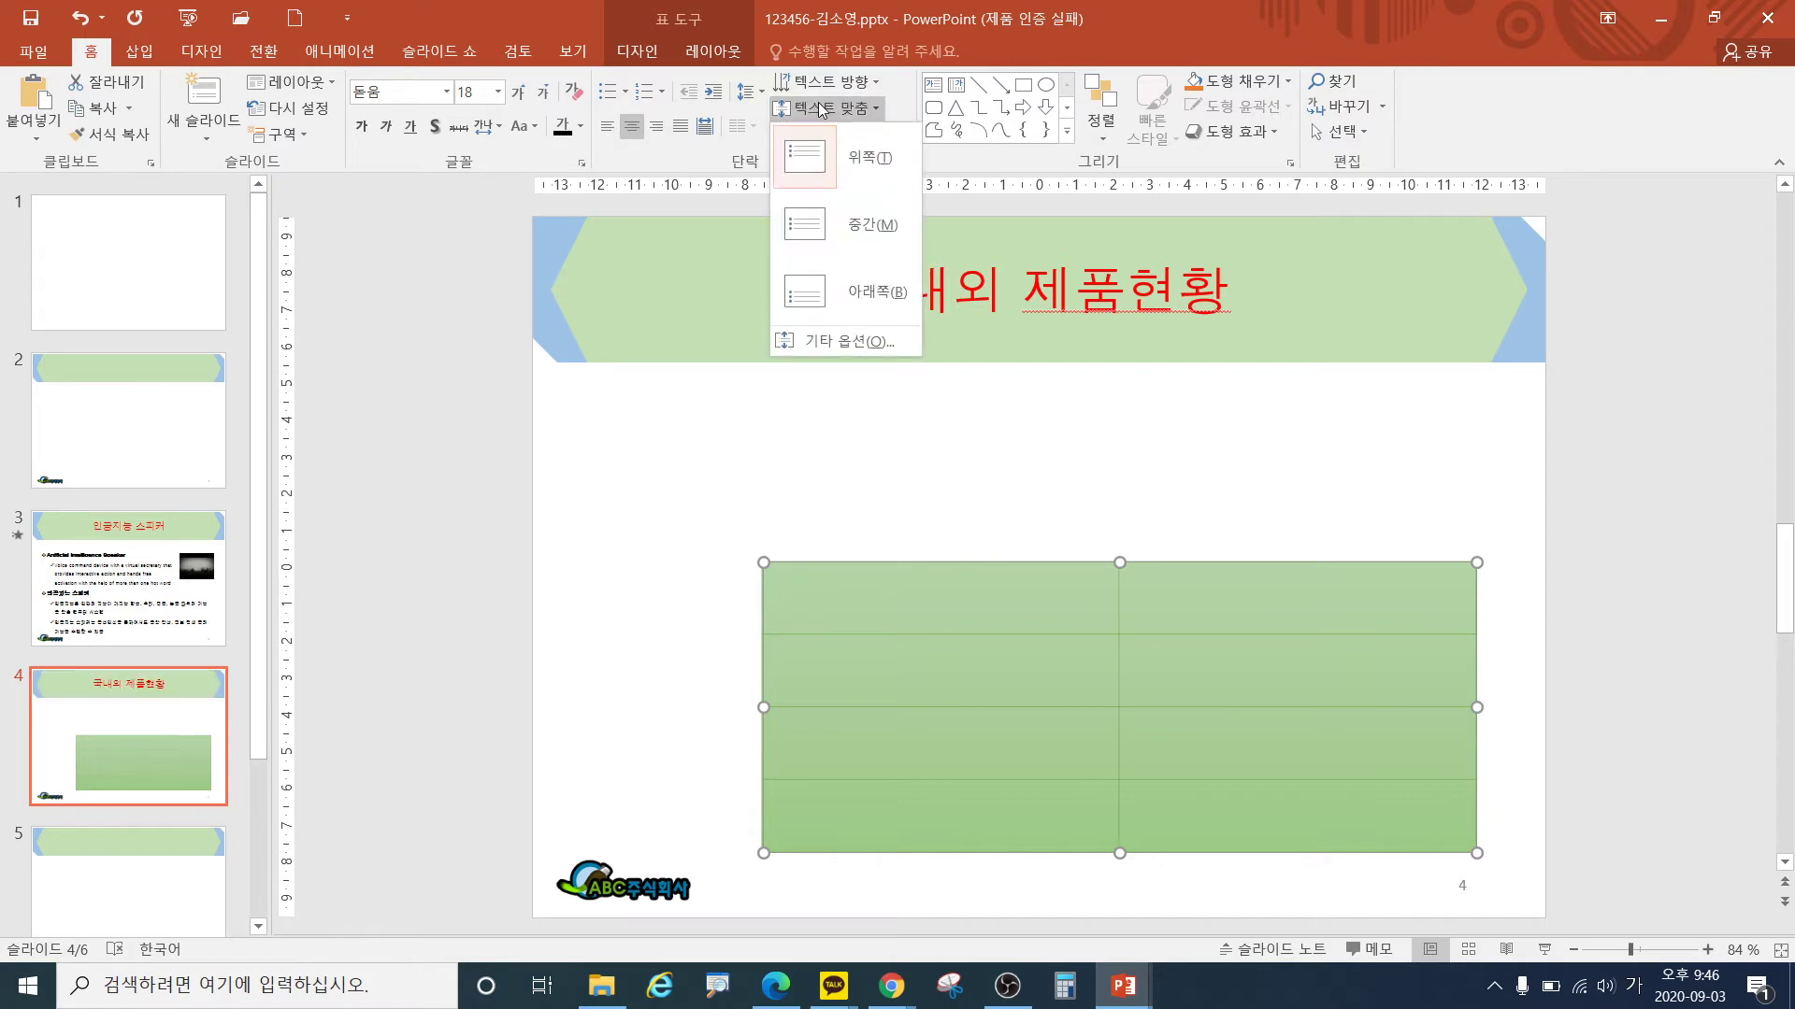
pyautogui.click(855, 225)
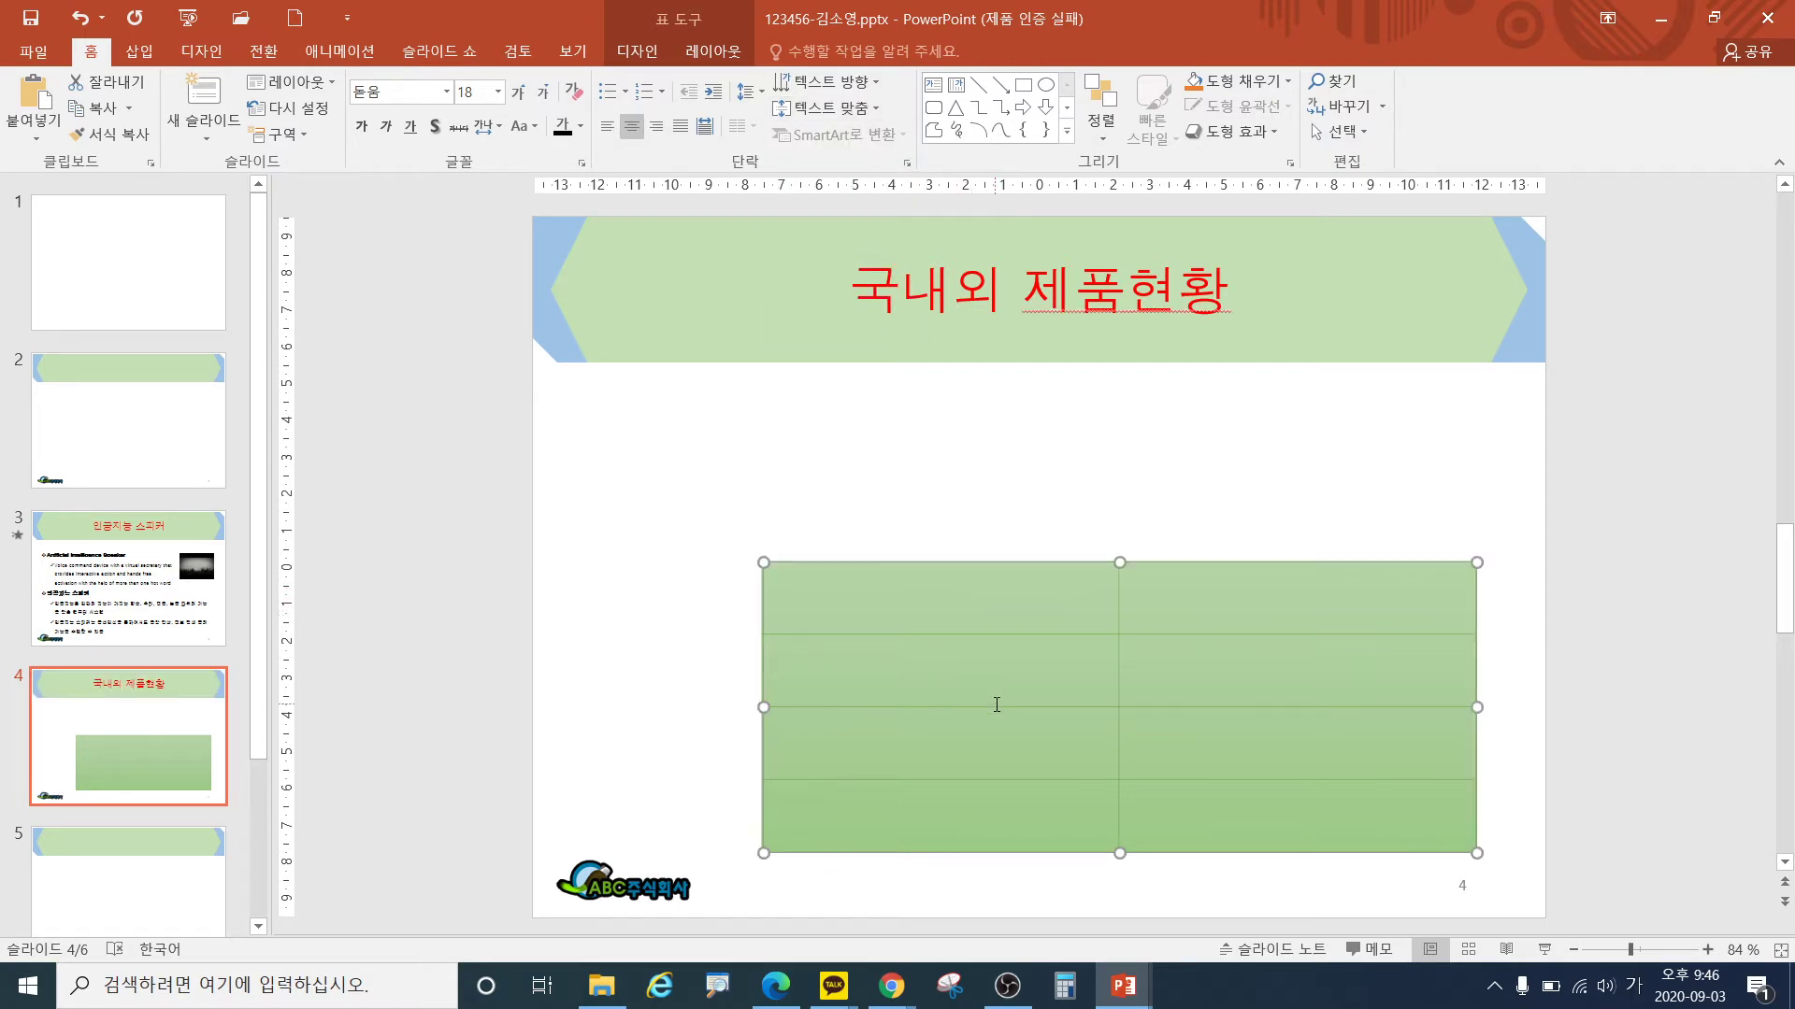
# - Enter "SK텔레콤/KT" in the first row's left cell
pyautogui.click(939, 582)
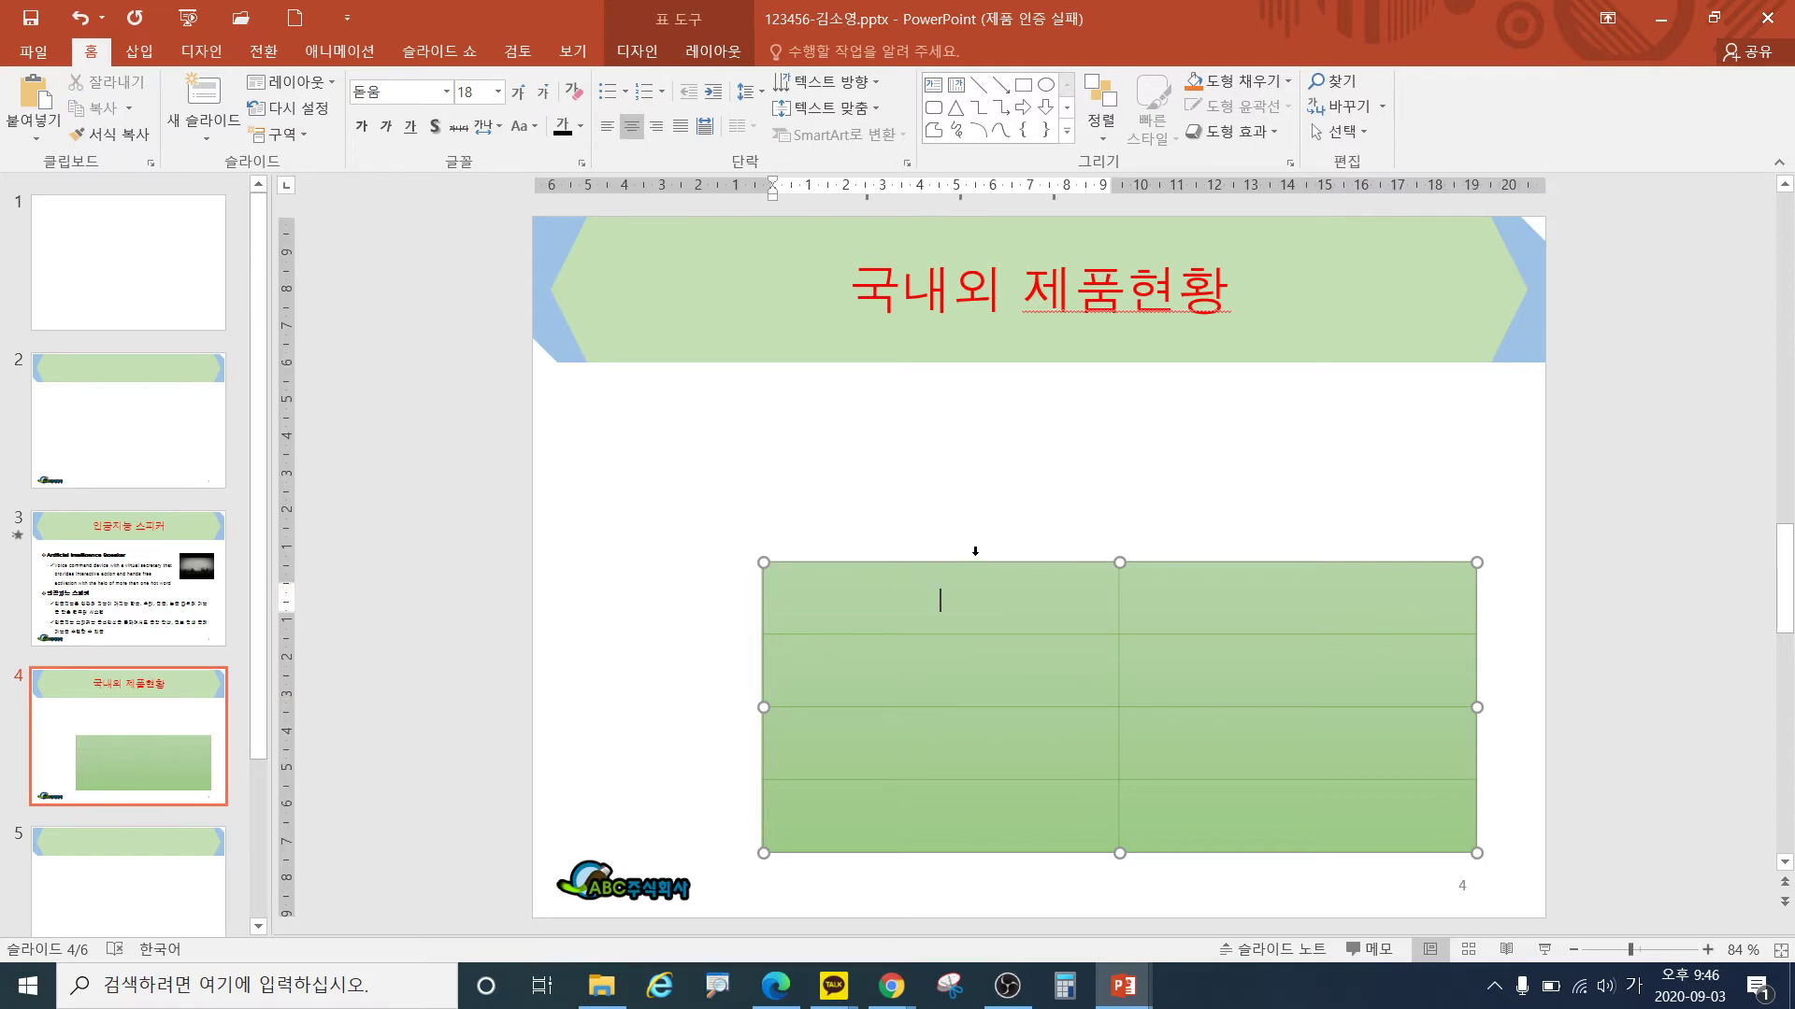
pyautogui.press('Hangul')
pyautogui.write('SK')
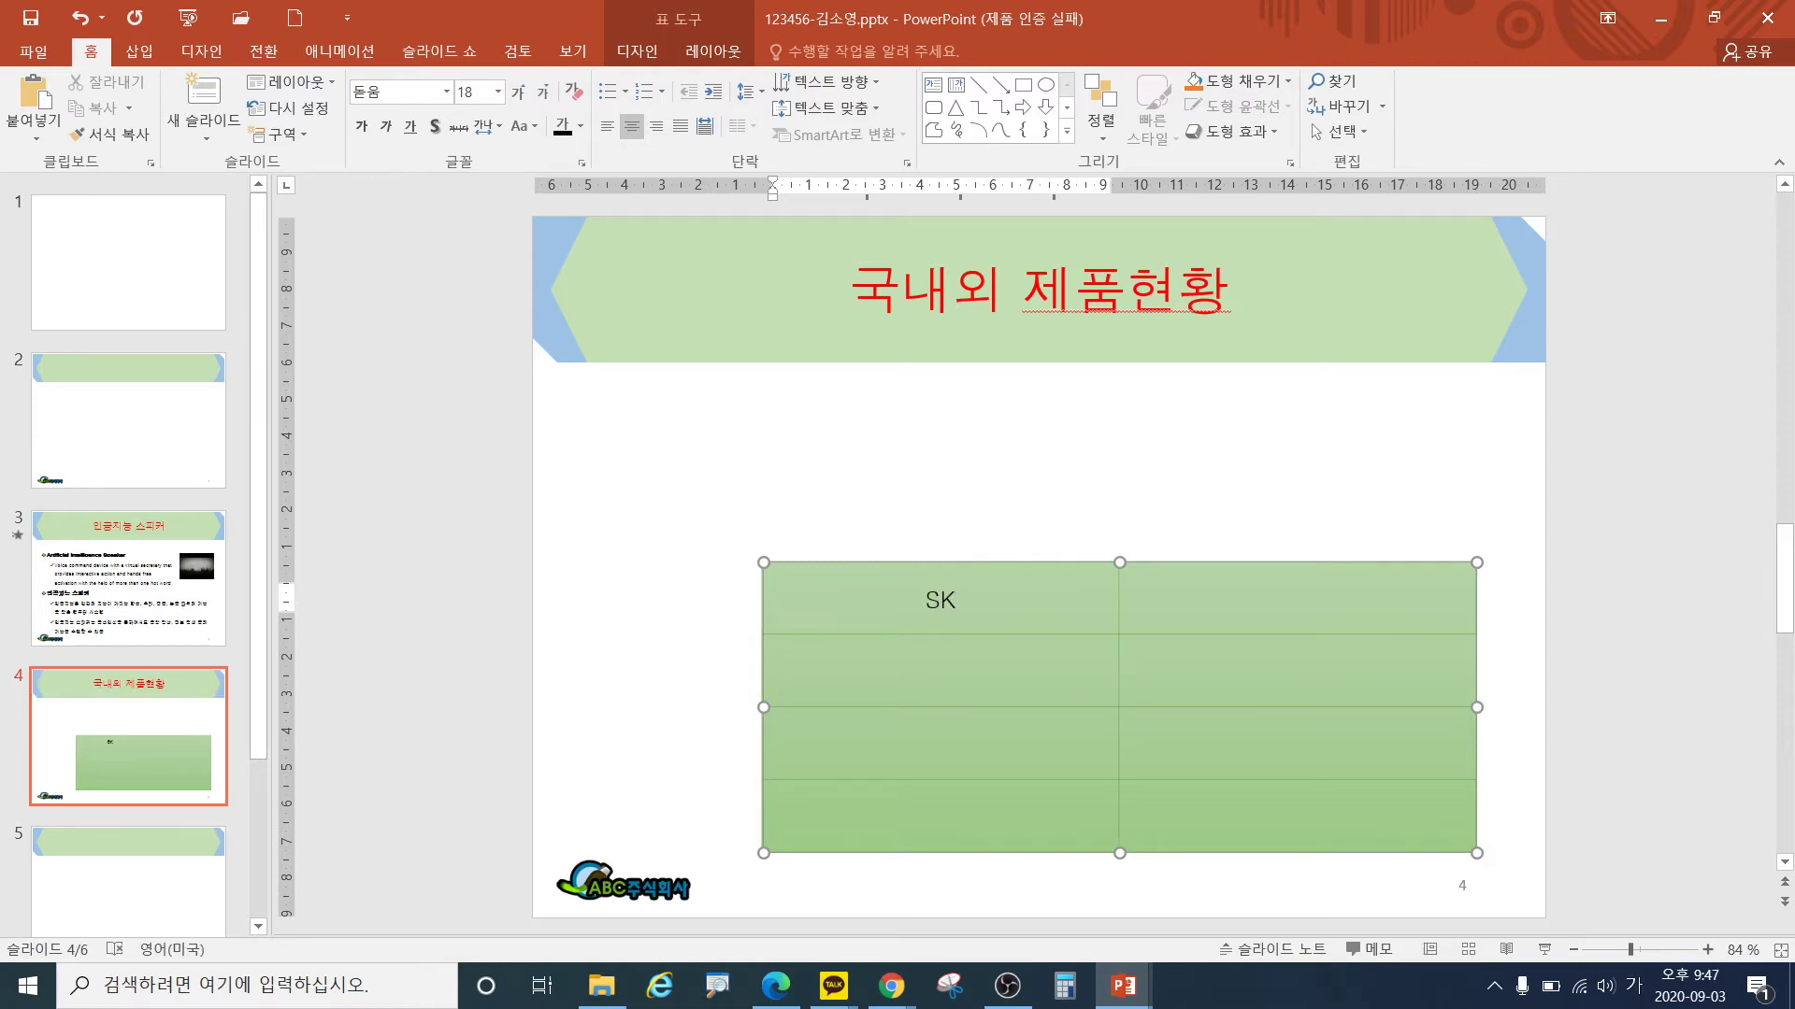
pyautogui.write('텔레콤/')
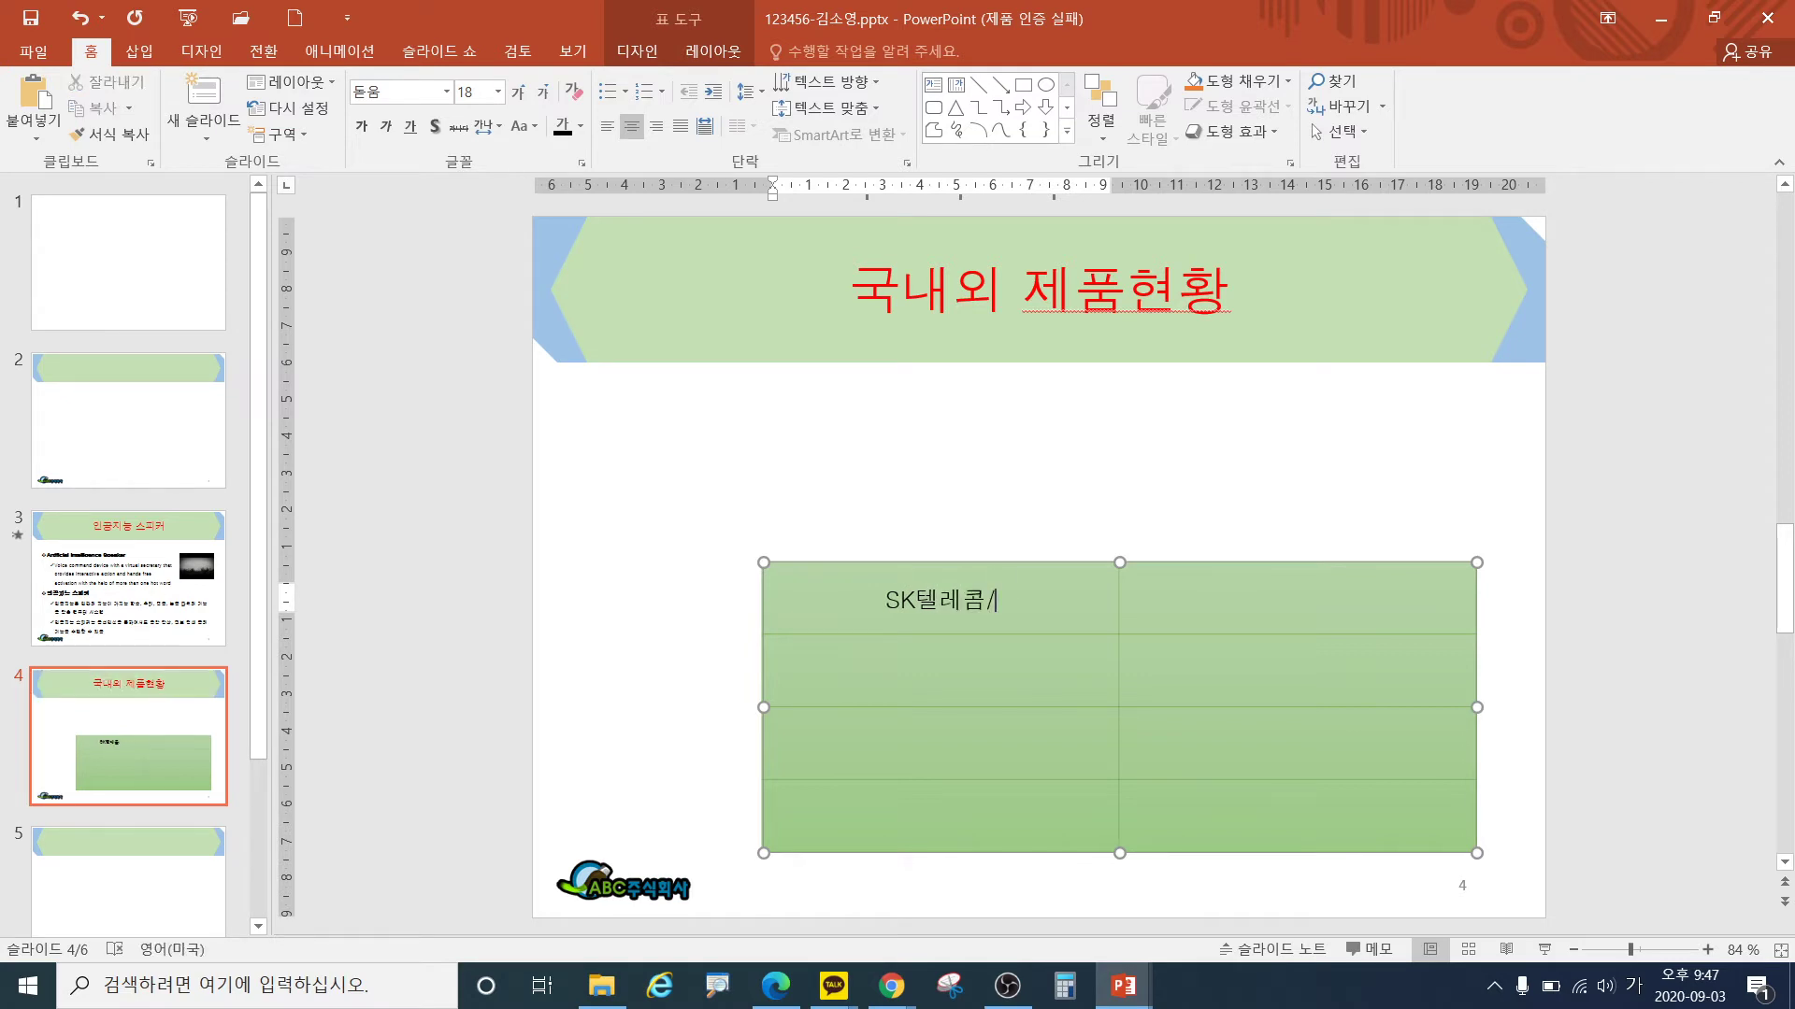
pyautogui.press('Hangul')
pyautogui.write('KT')
pyautogui.press('Tab')
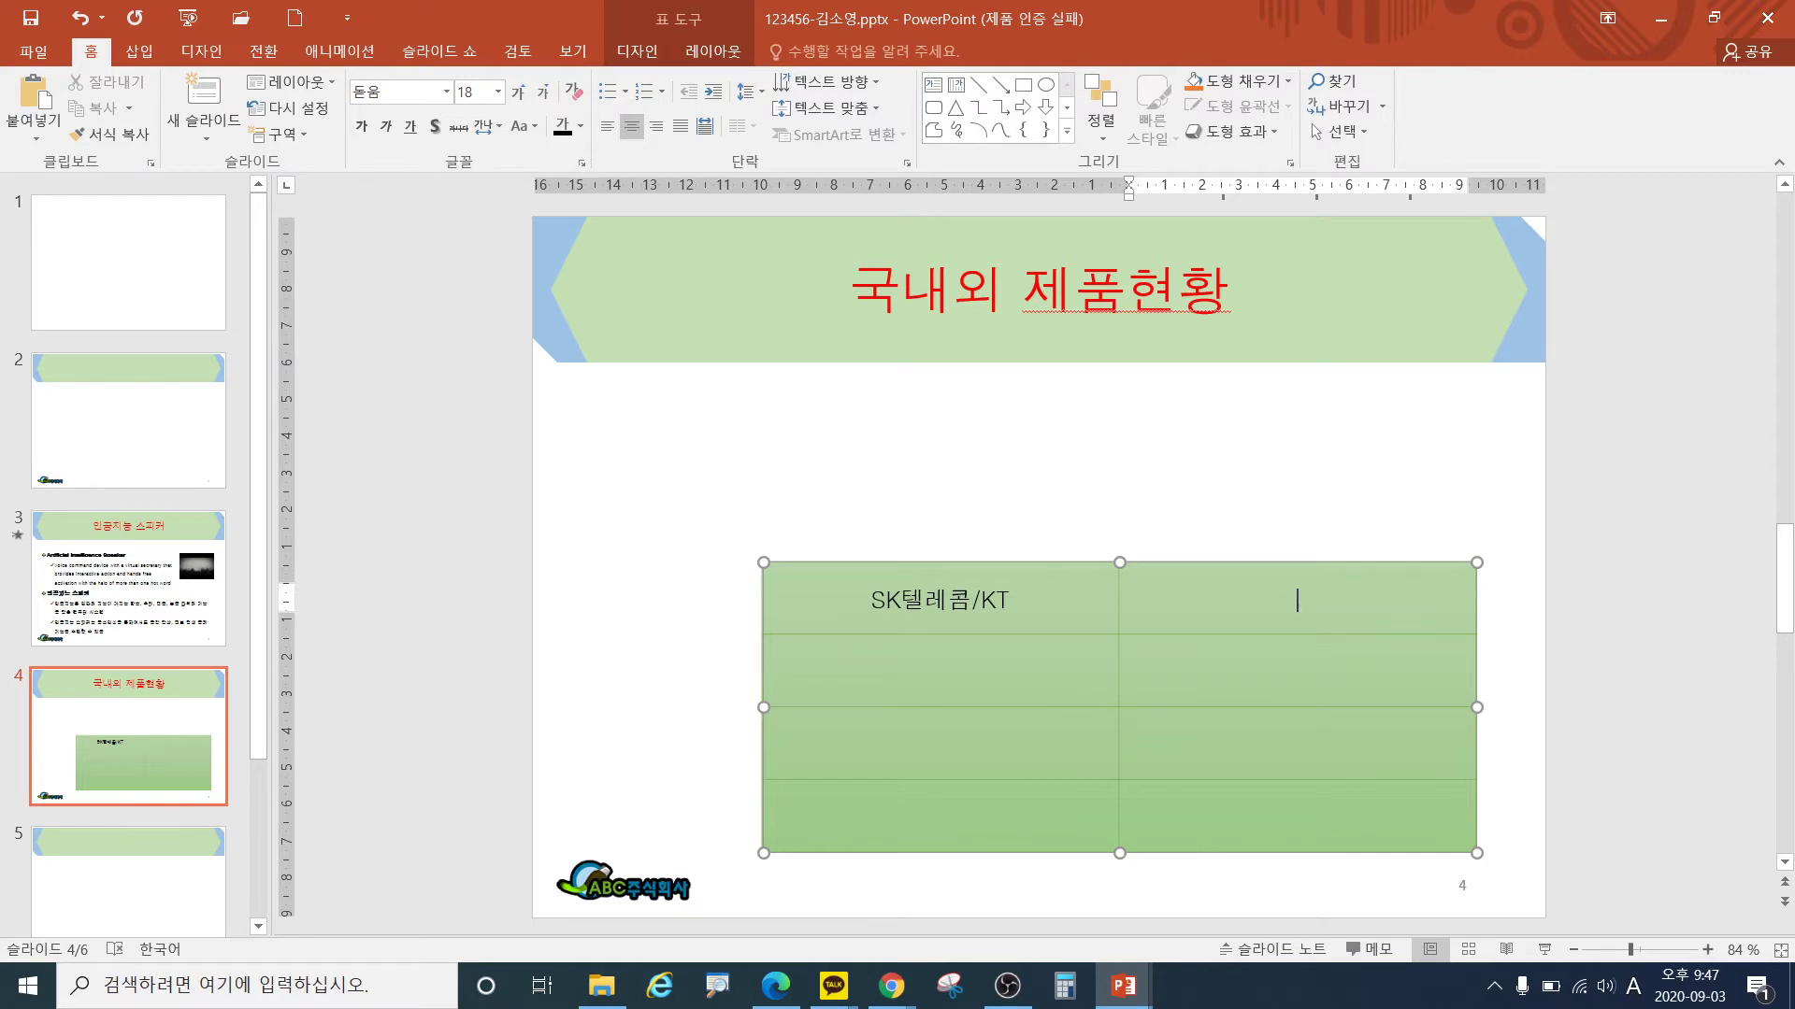
# - Enter "누구, 누구 미니/기가지니" in the first row's right cell
pyautogui.press('Hangul')
pyautogui.write('누구,')
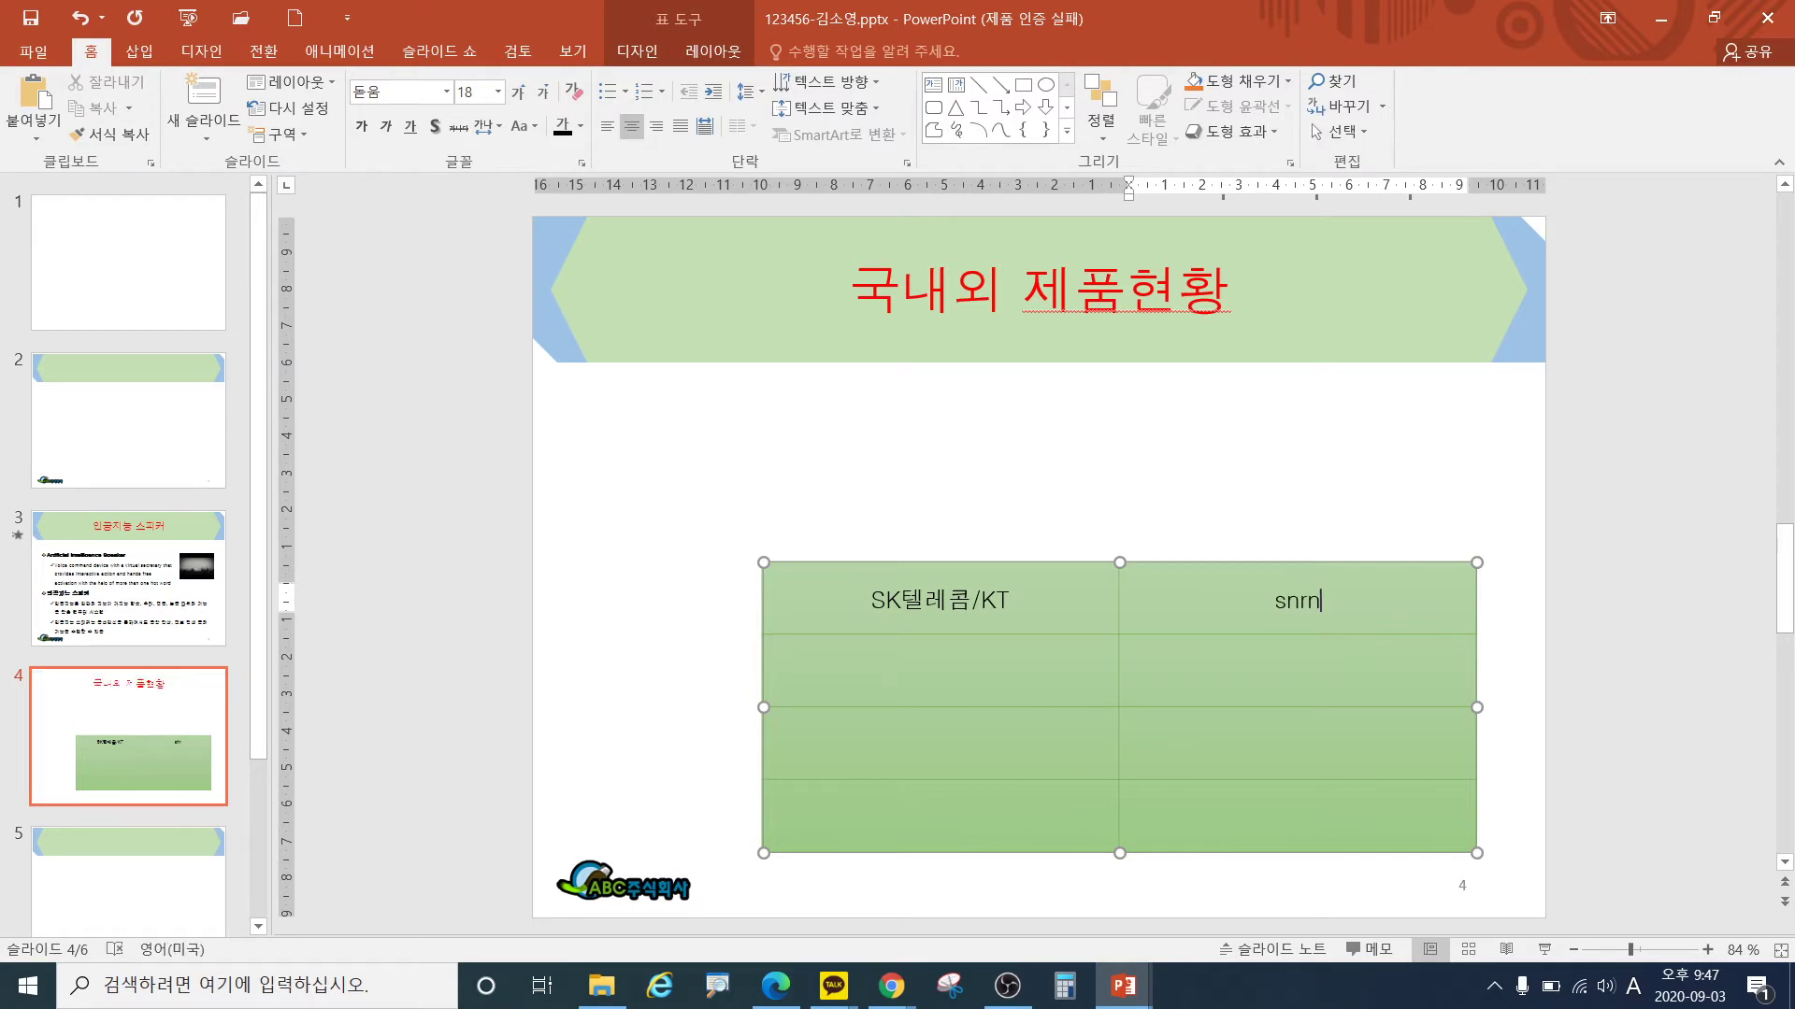
pyautogui.write(' 누구')
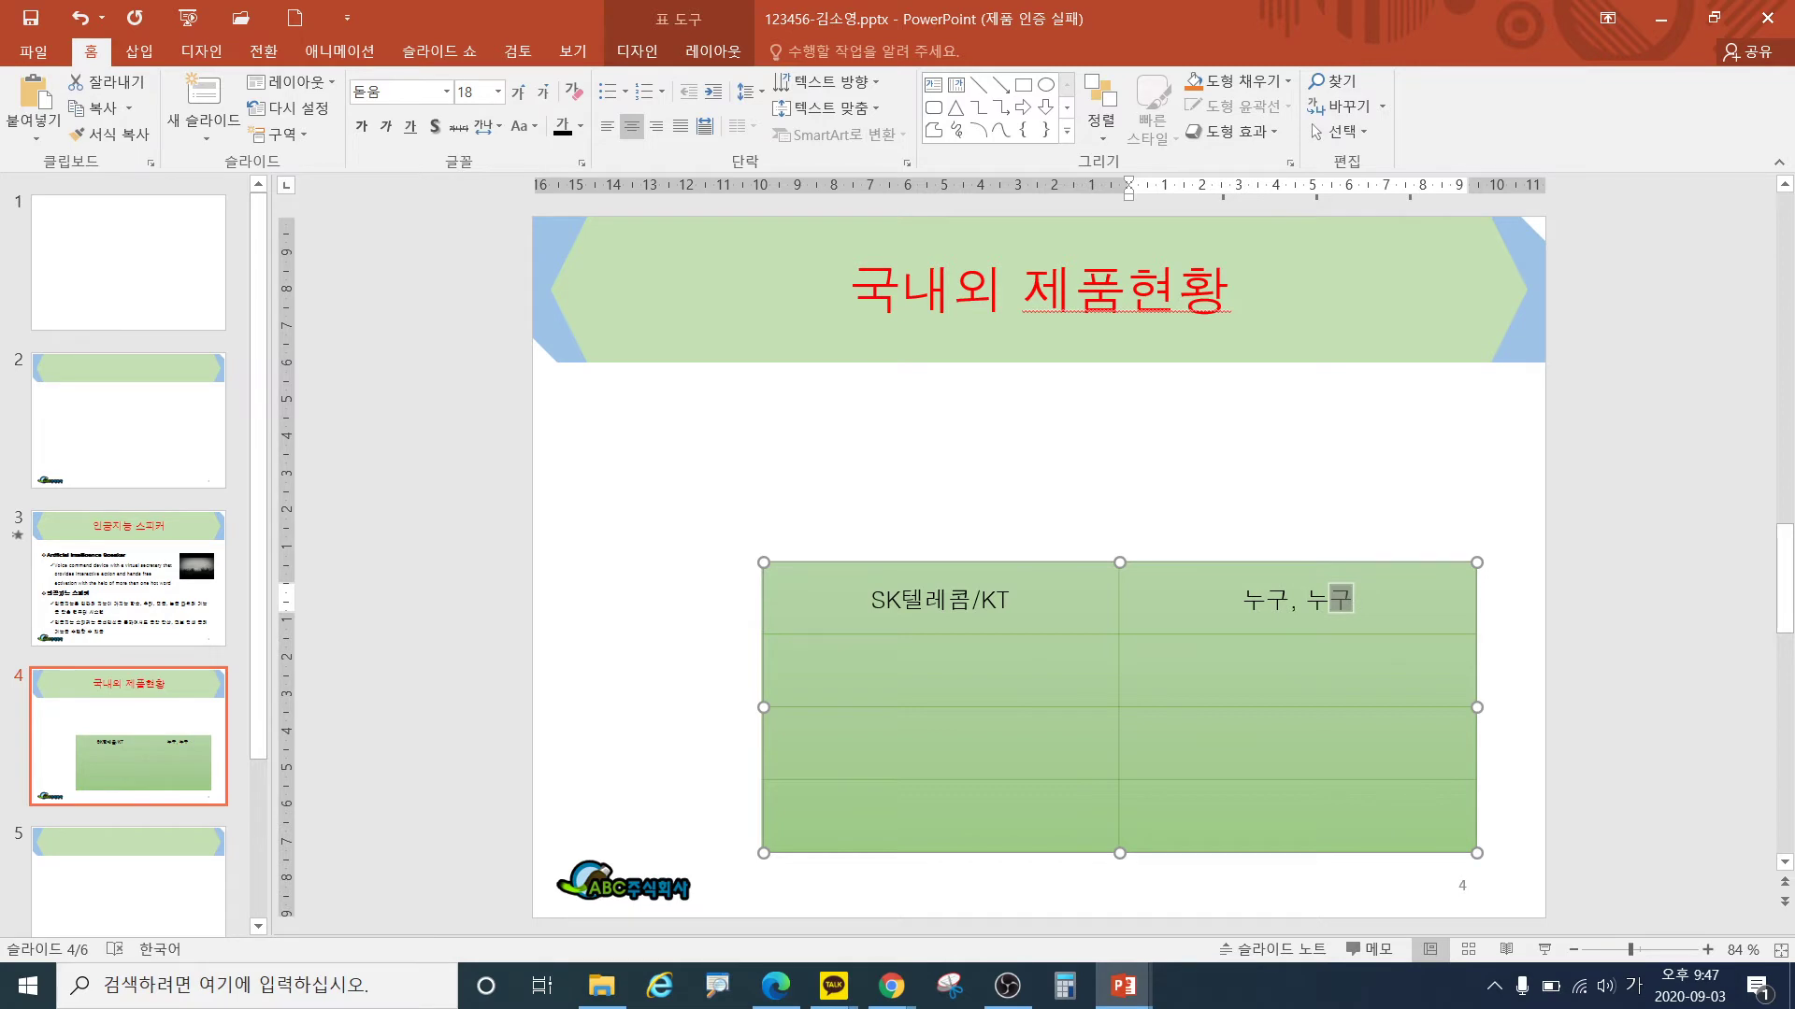
pyautogui.write(' 미니/기기진')
pyautogui.press('BackSpace')
pyautogui.press('BackSpace')
pyautogui.press('BackSpace')
pyautogui.press('BackSpace')
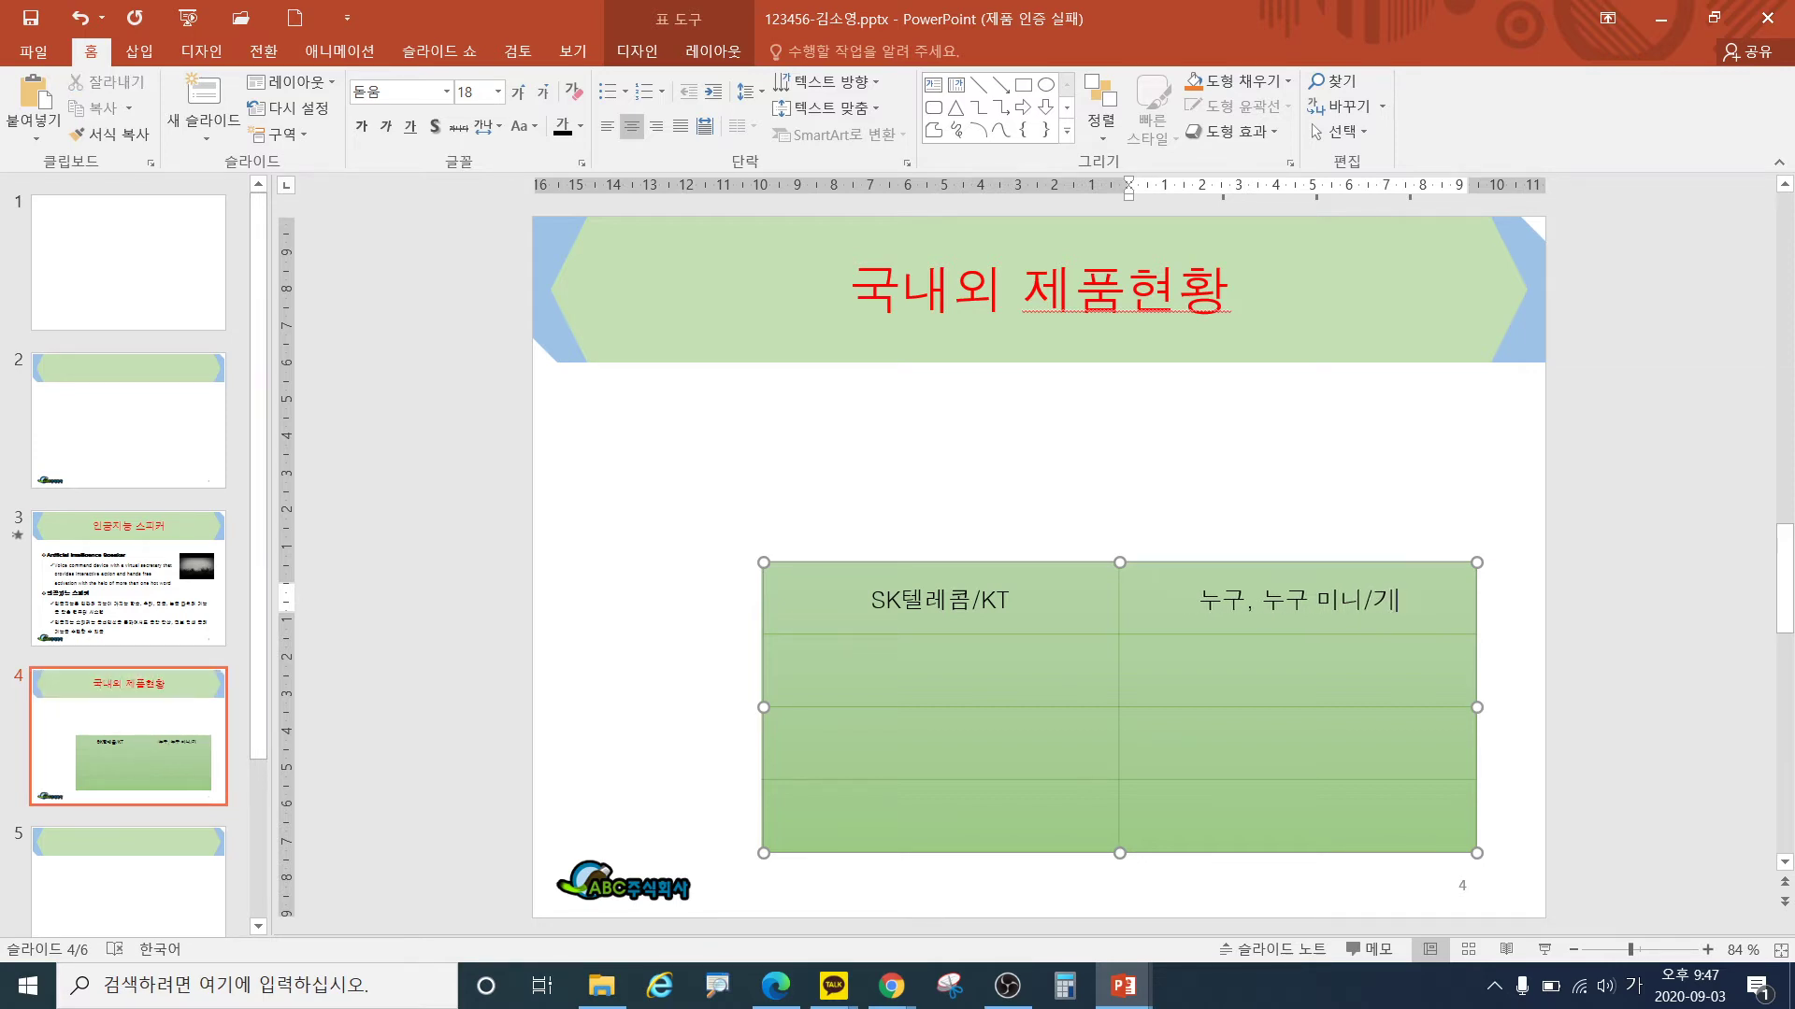
pyautogui.write('가지니')
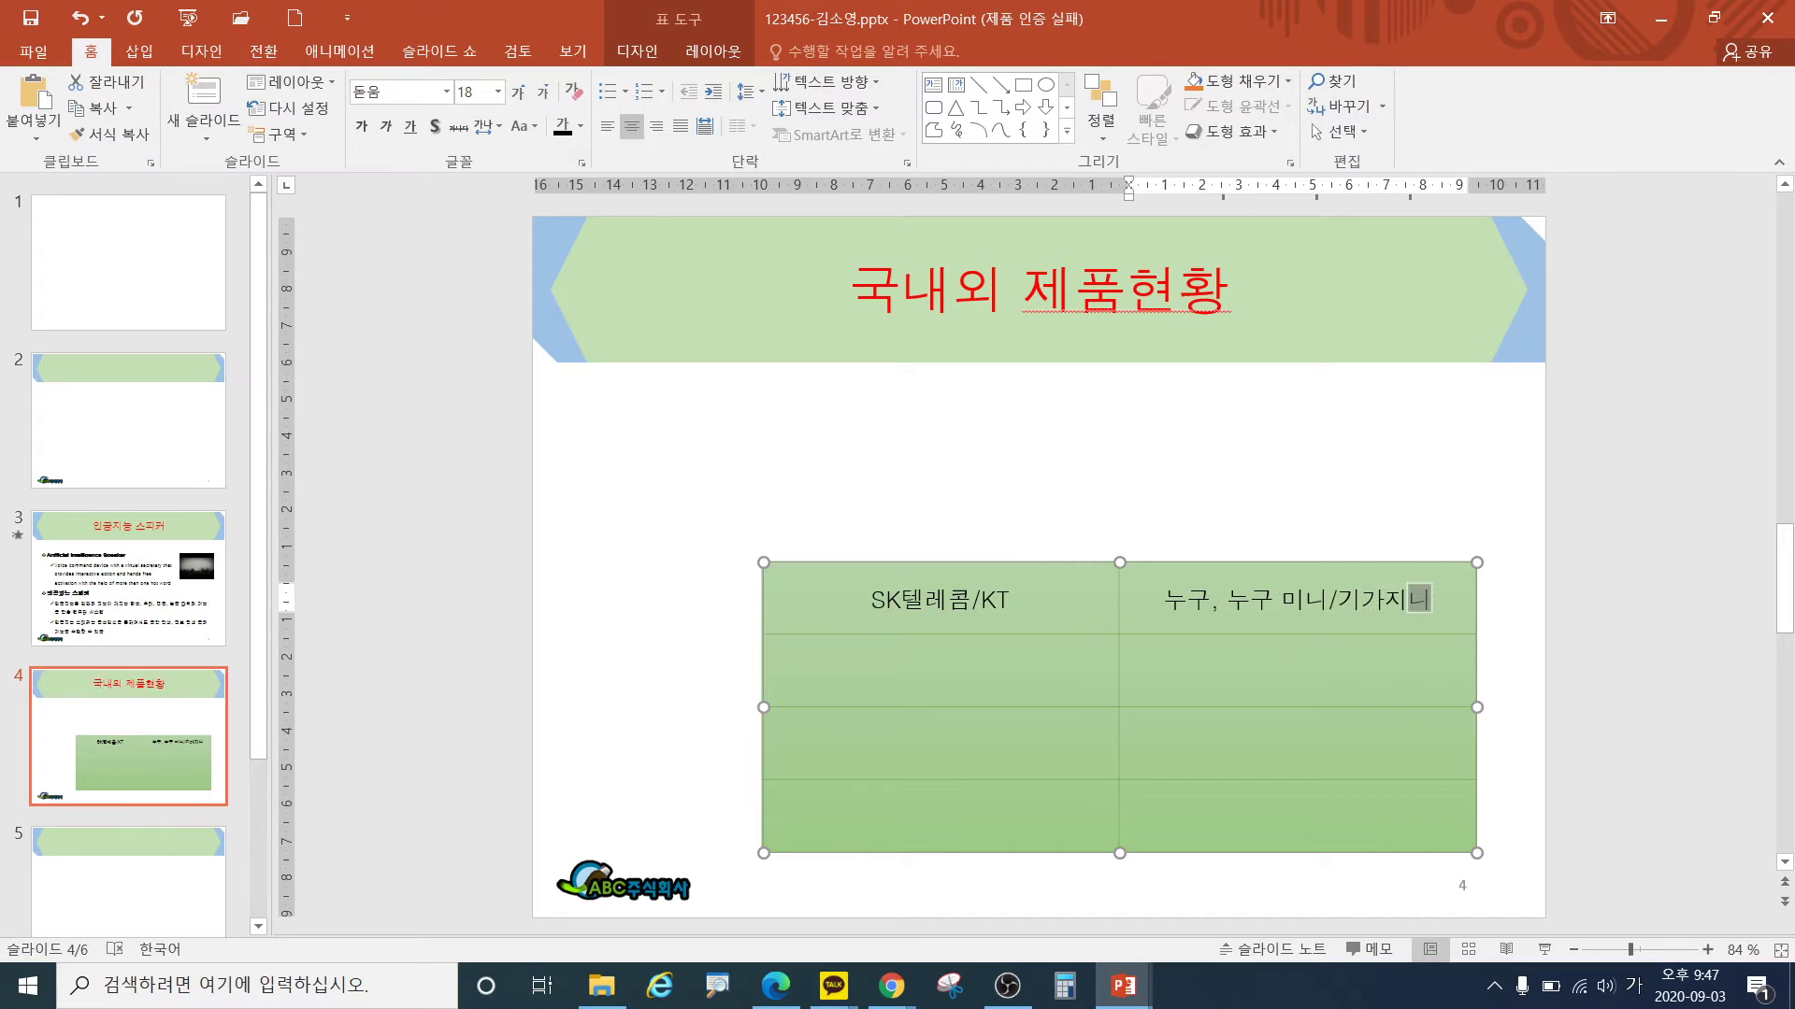
pyautogui.press('Tab')
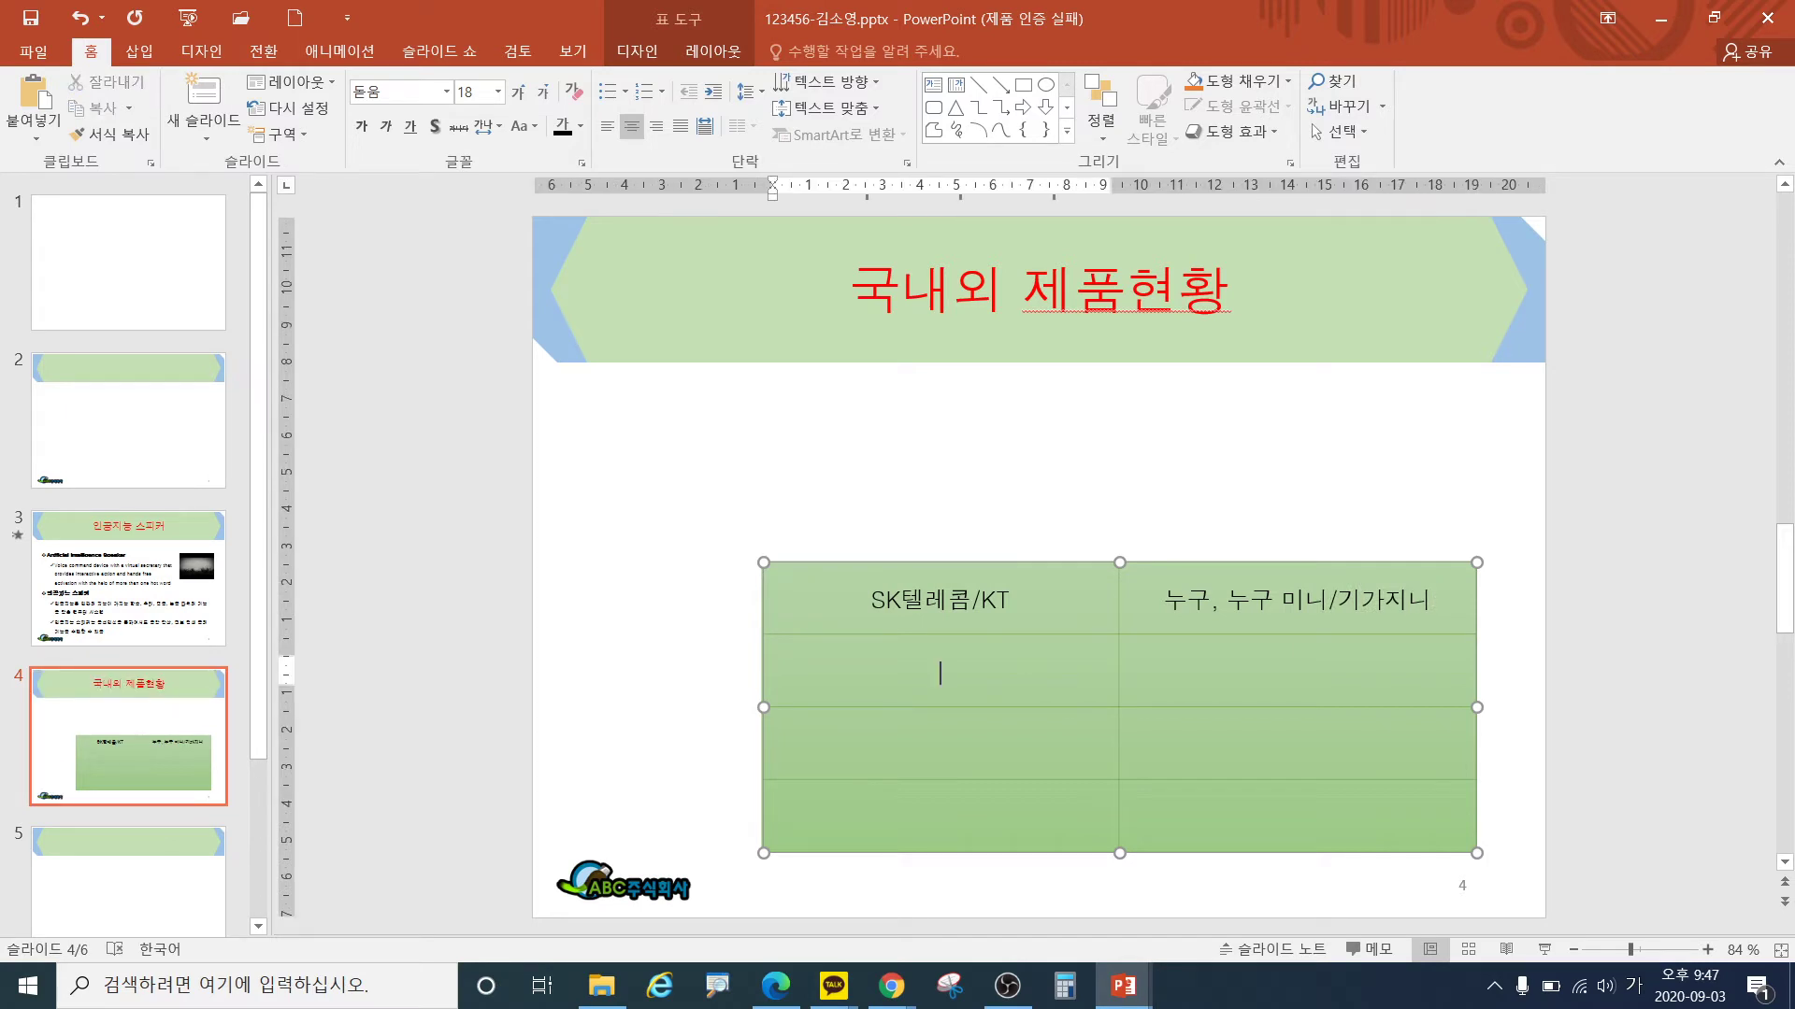
# - Enter "네이버/LG유플러스" in the second row's left cell
pyautogui.write('네이버/LG')
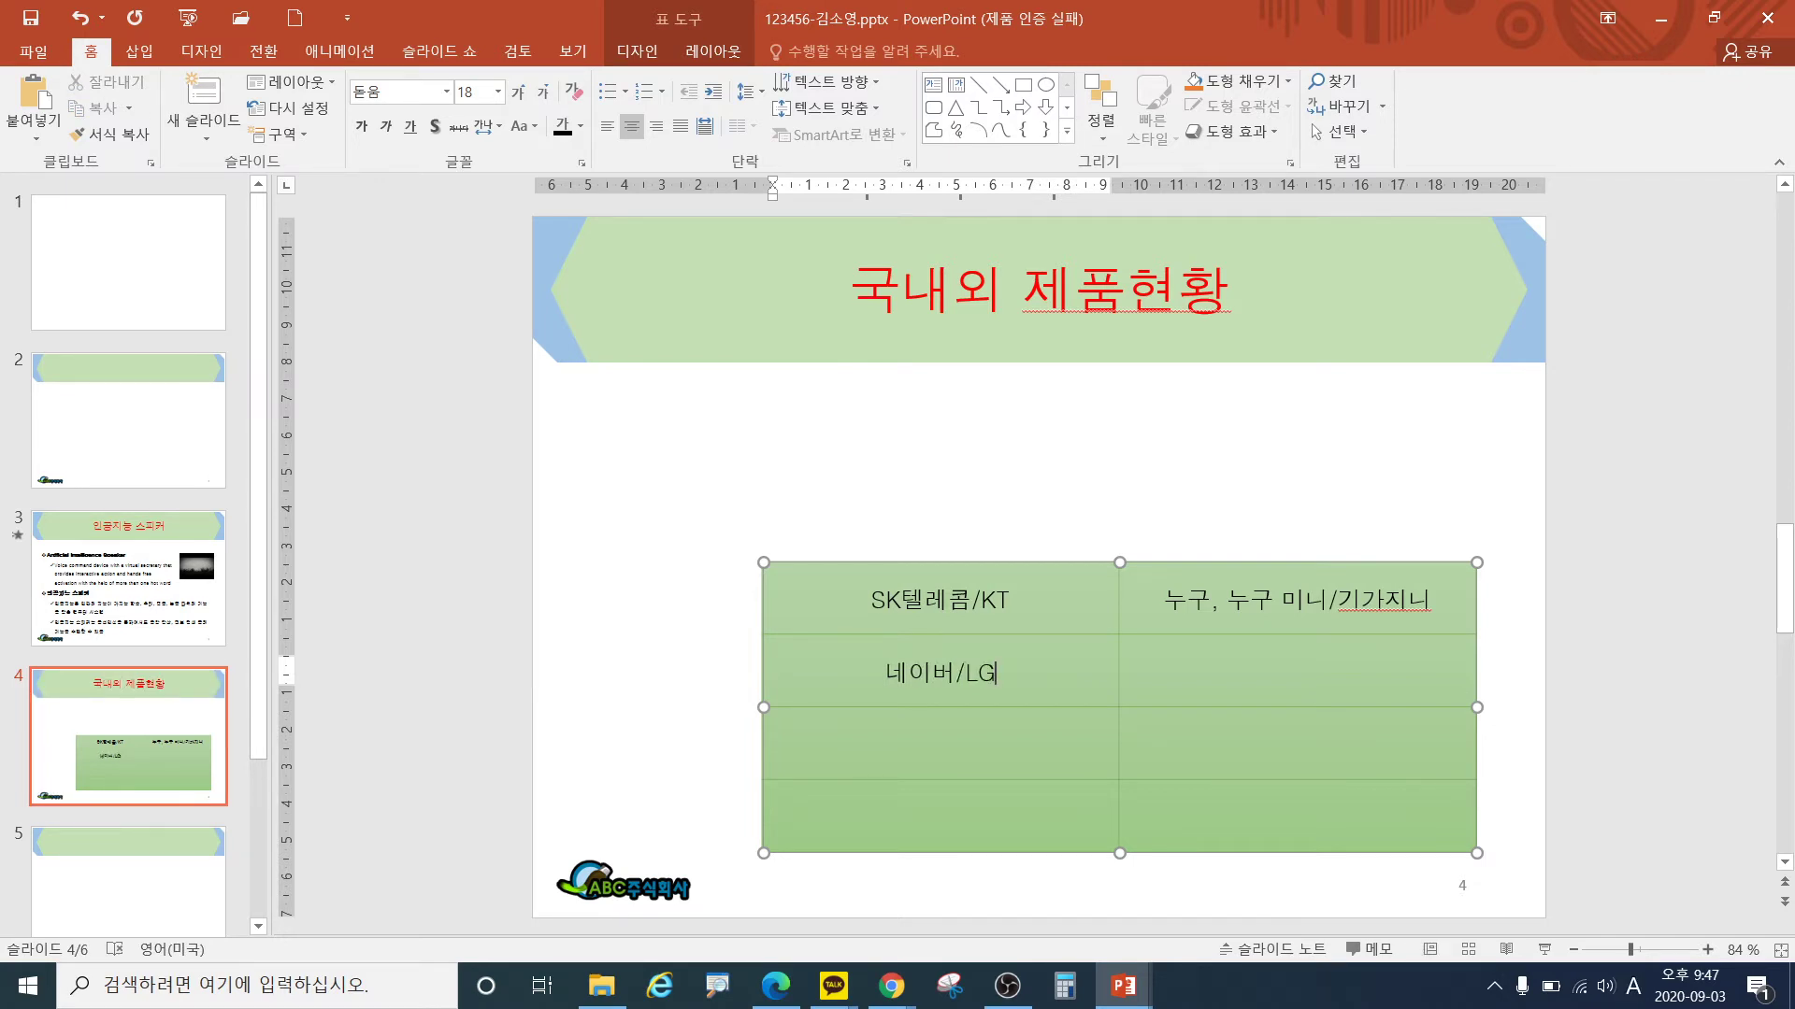
pyautogui.write('유')
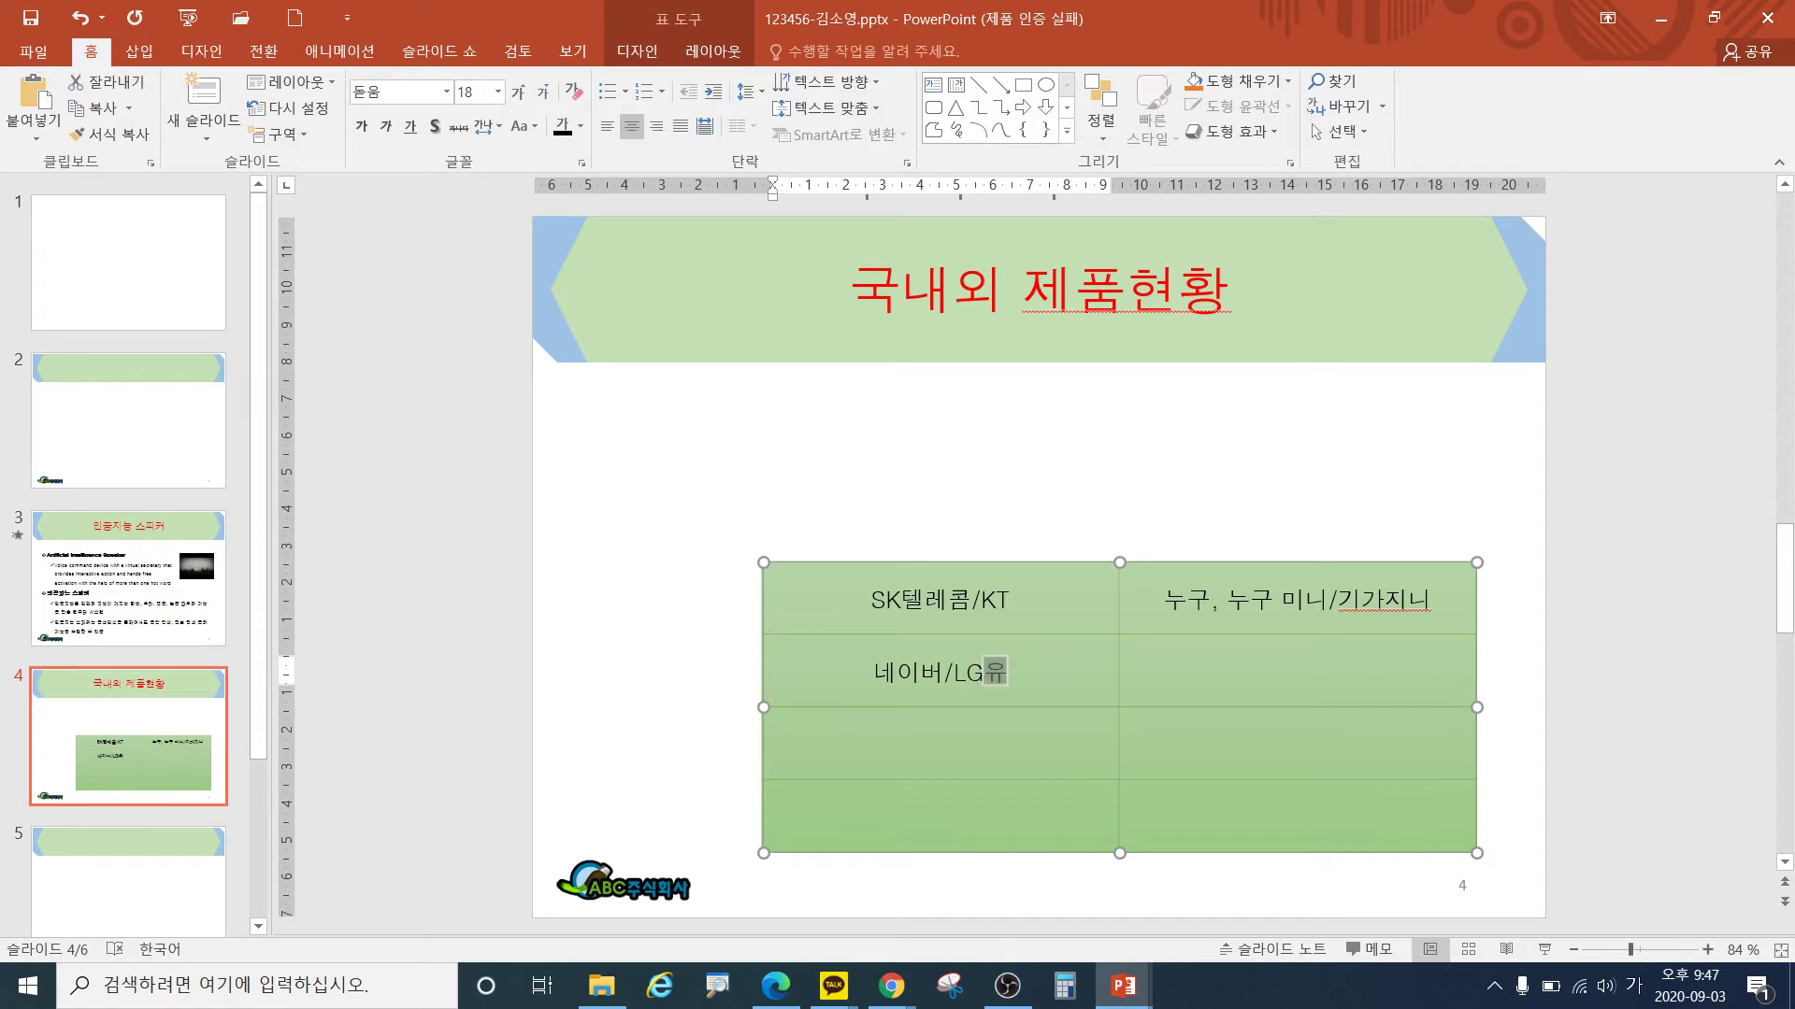
pyautogui.write('플러스')
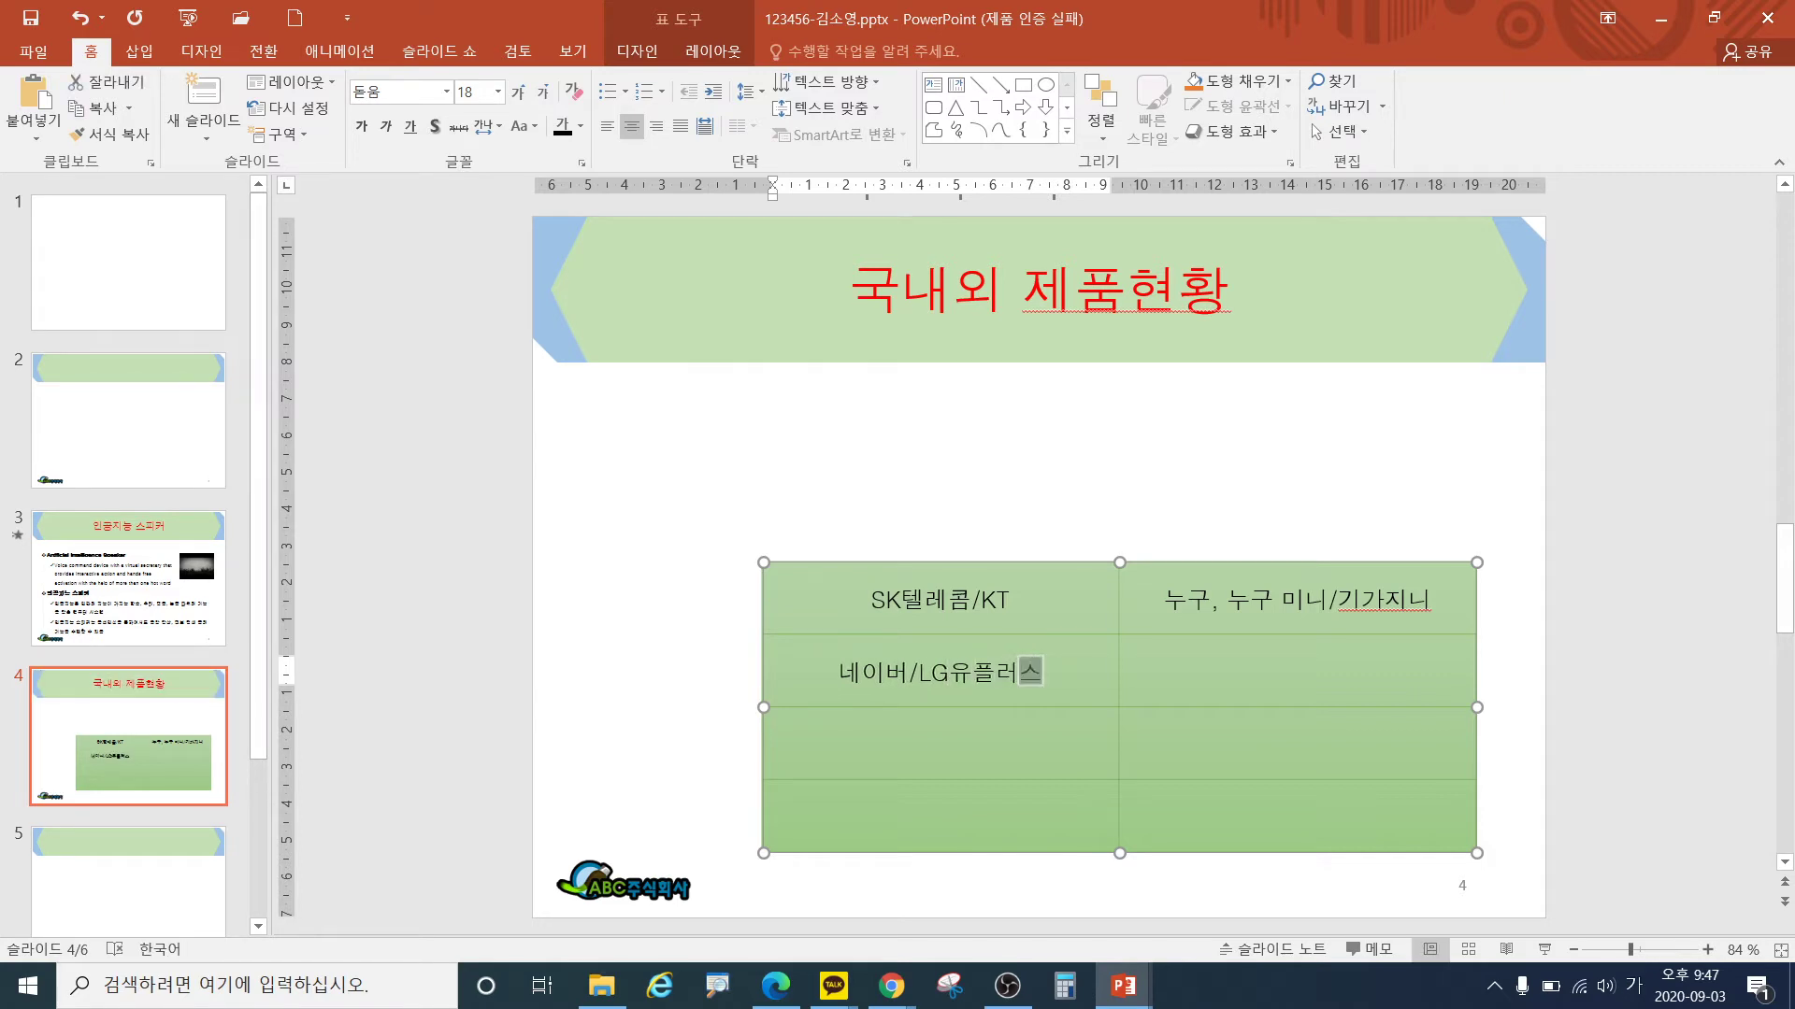
# - Add "카카오" as a second line in the second row's left cell
pyautogui.press('Return')
pyautogui.write('카카오')
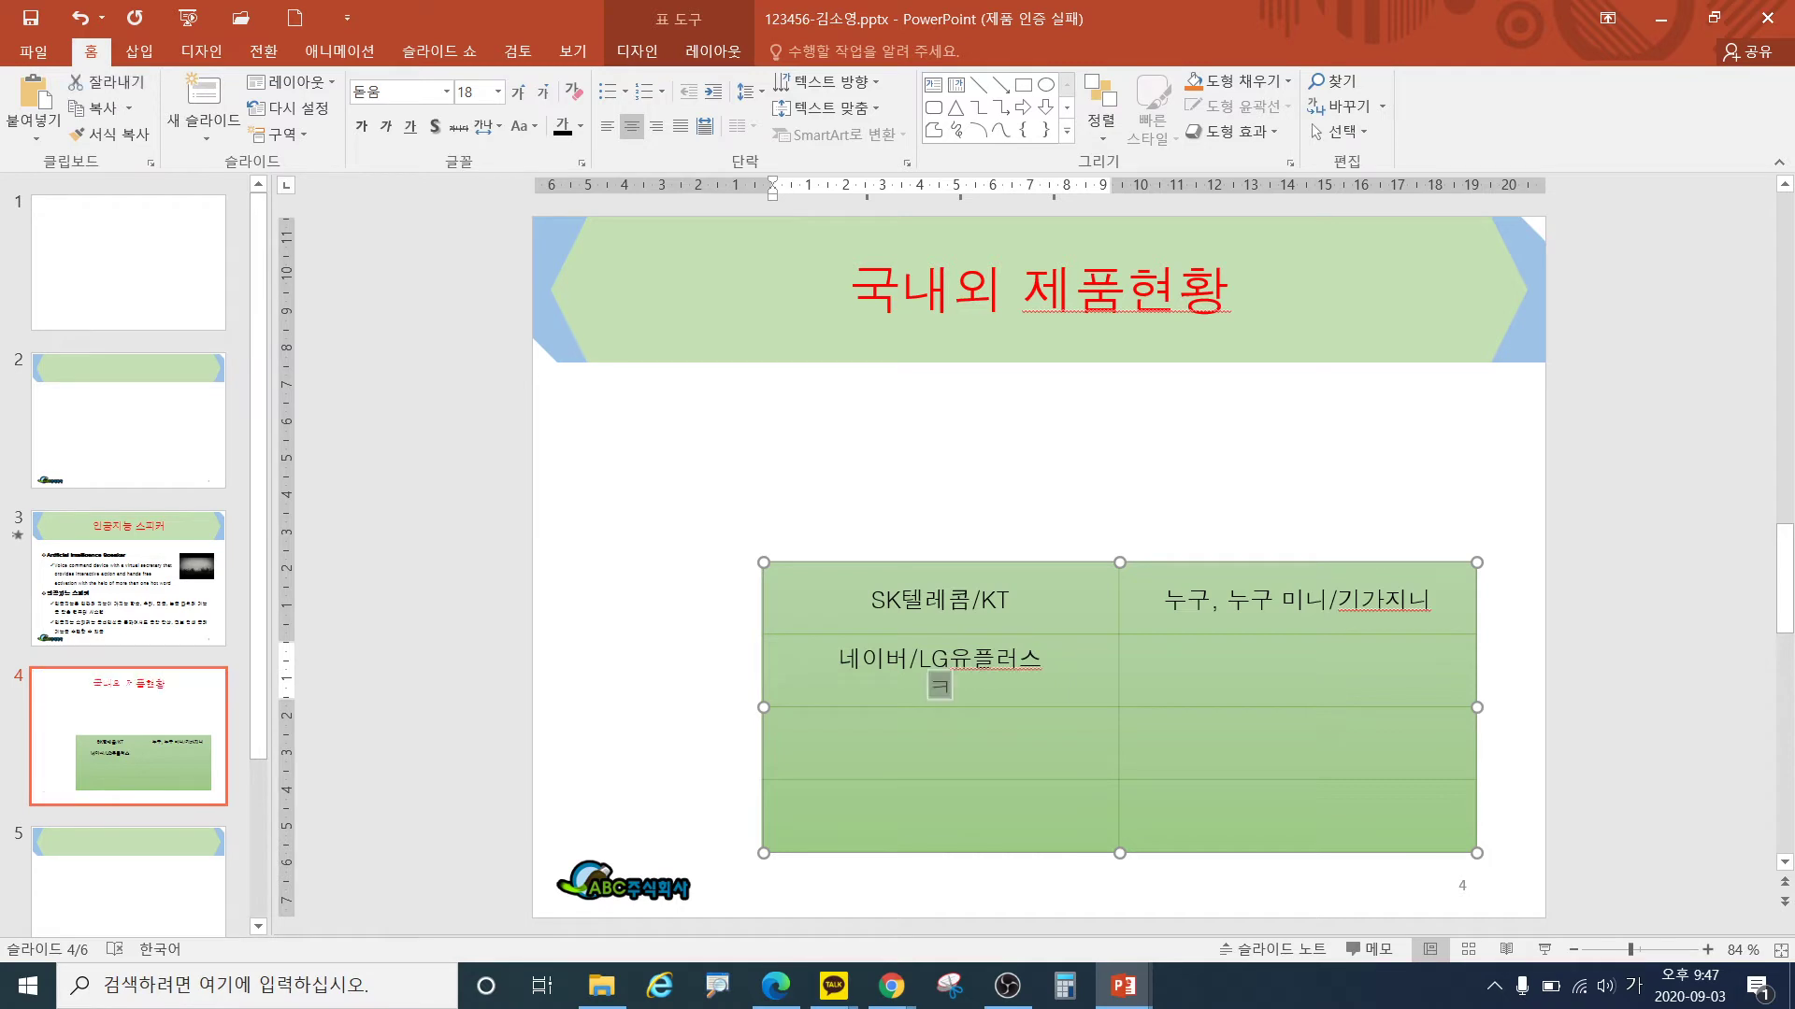
pyautogui.press('Tab')
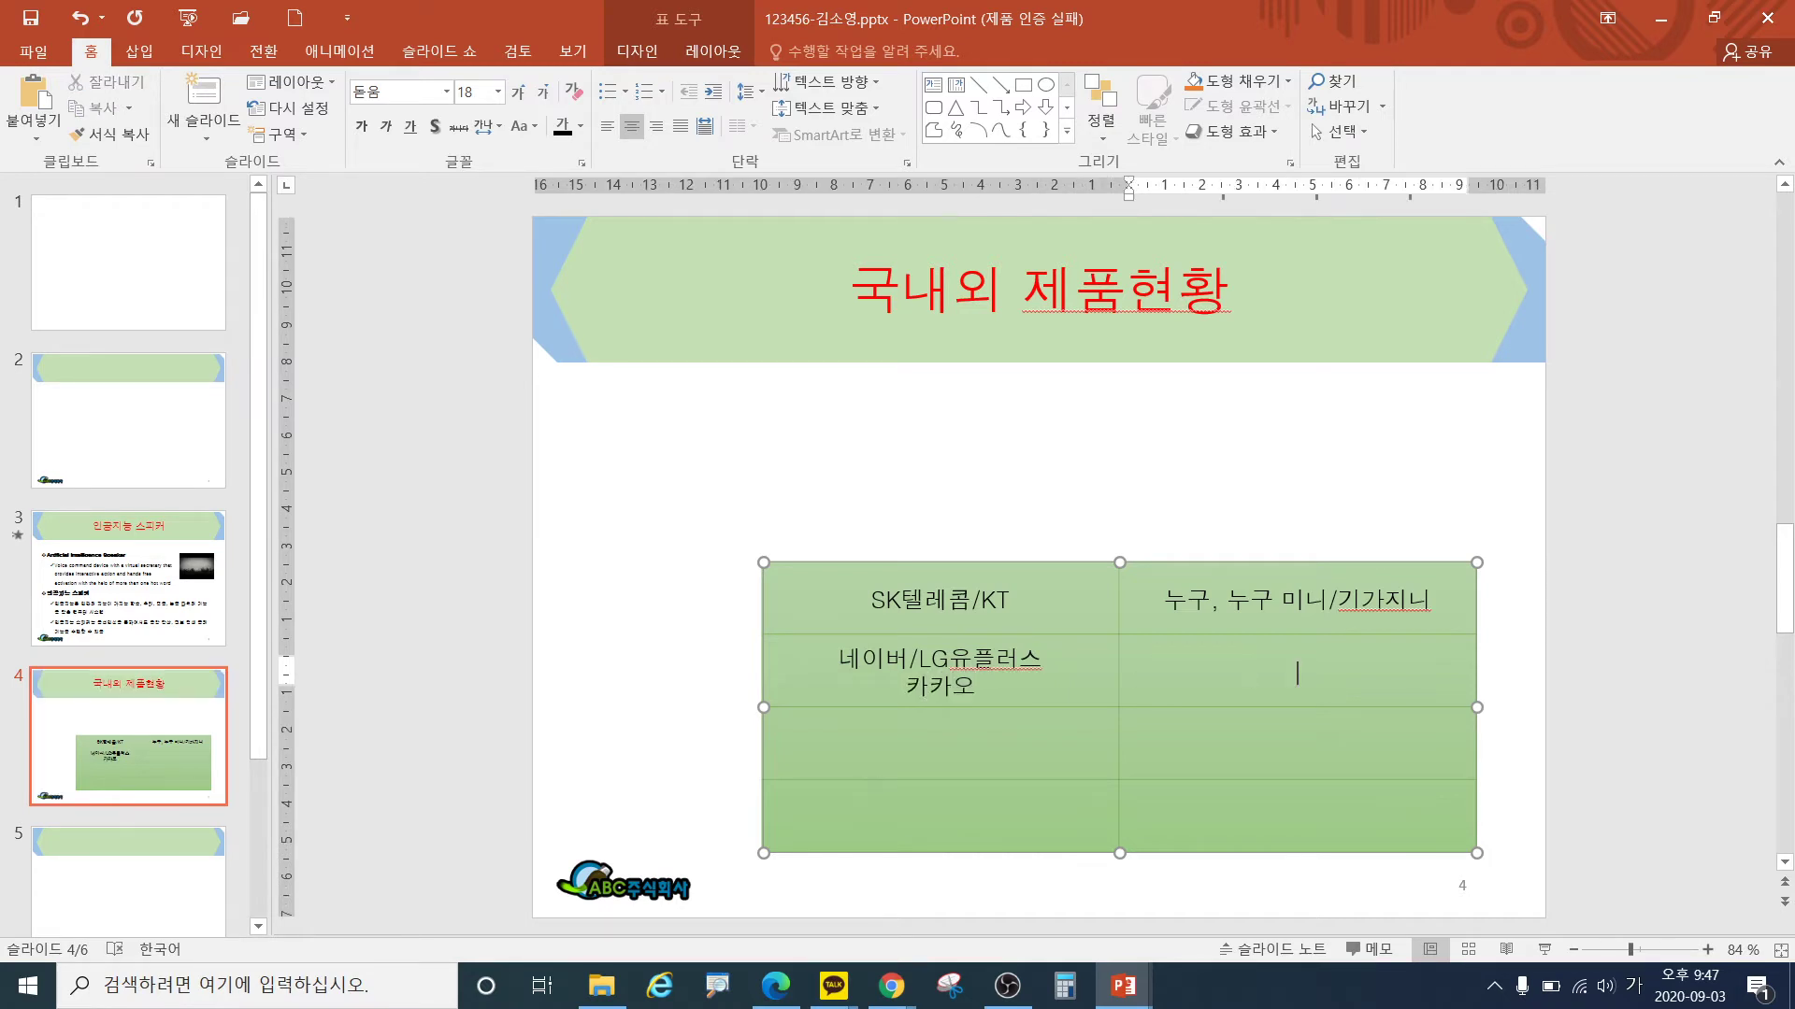
# - Enter "웨이브, 프렌즈/씽큐허브" with "카카오머니" on a second line in the second row's right cell
pyautogui.write('웨이브')
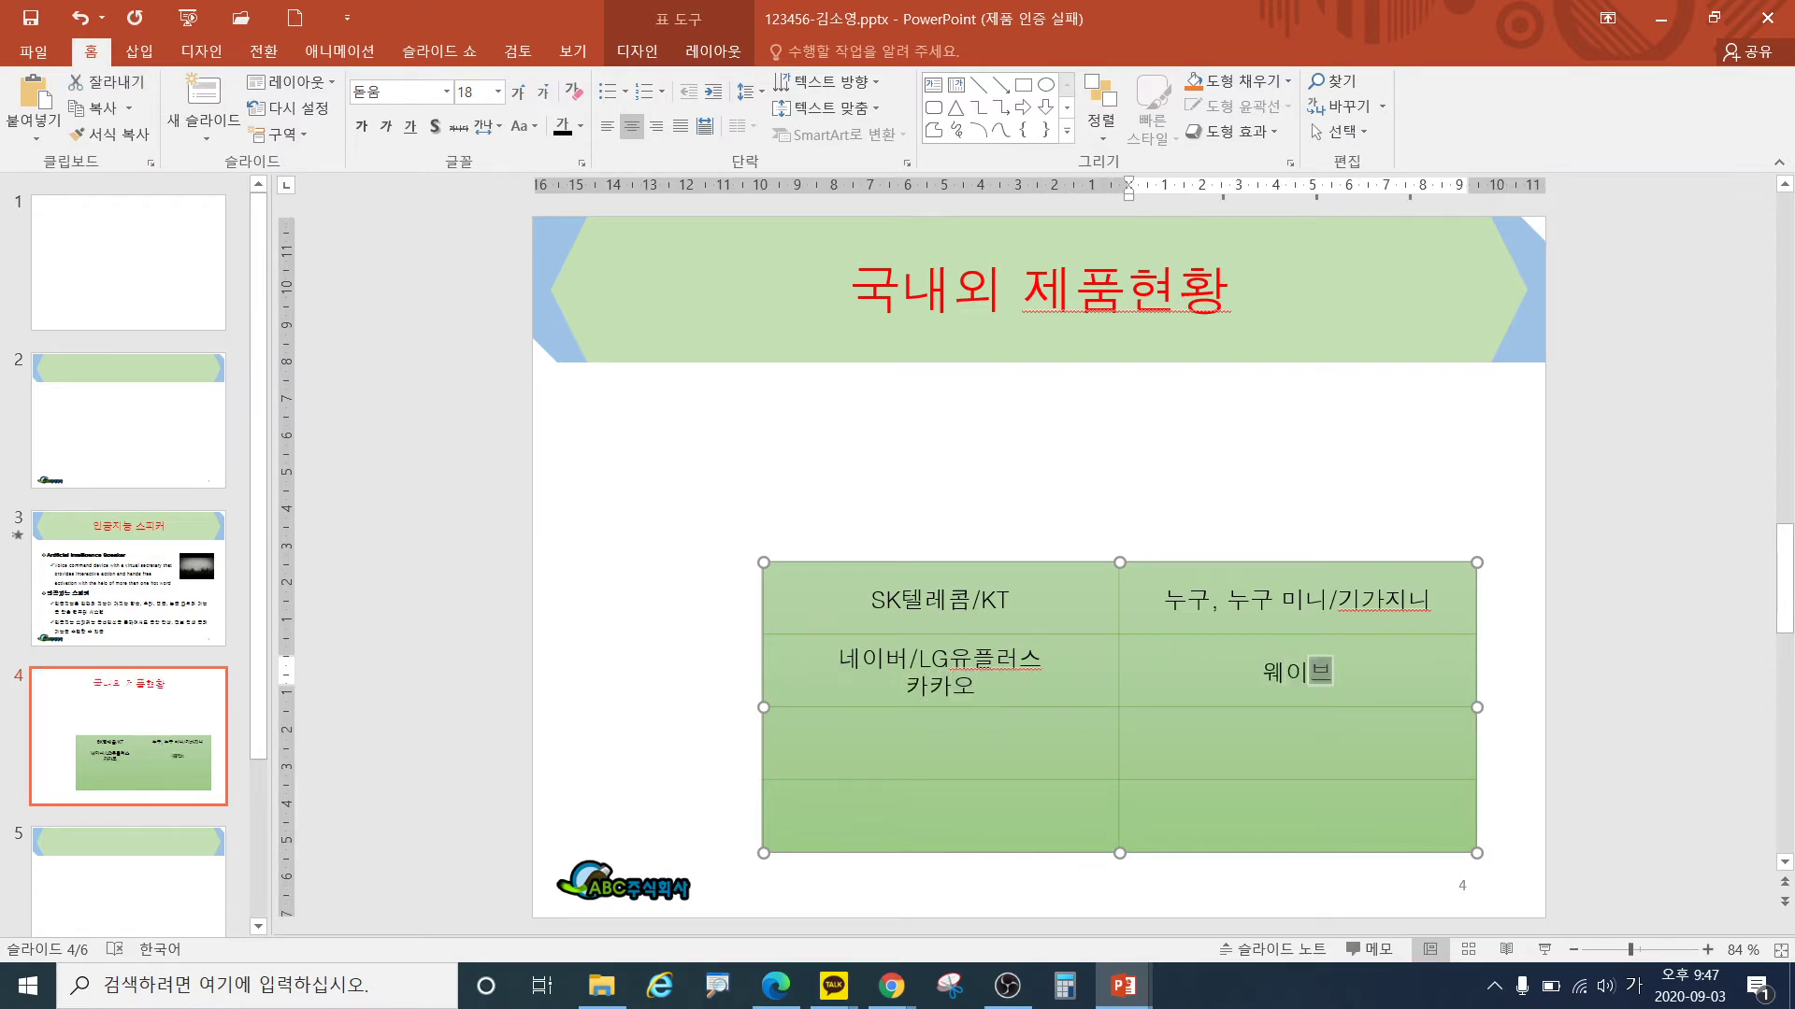
pyautogui.write(', 프레ㄴ즈/')
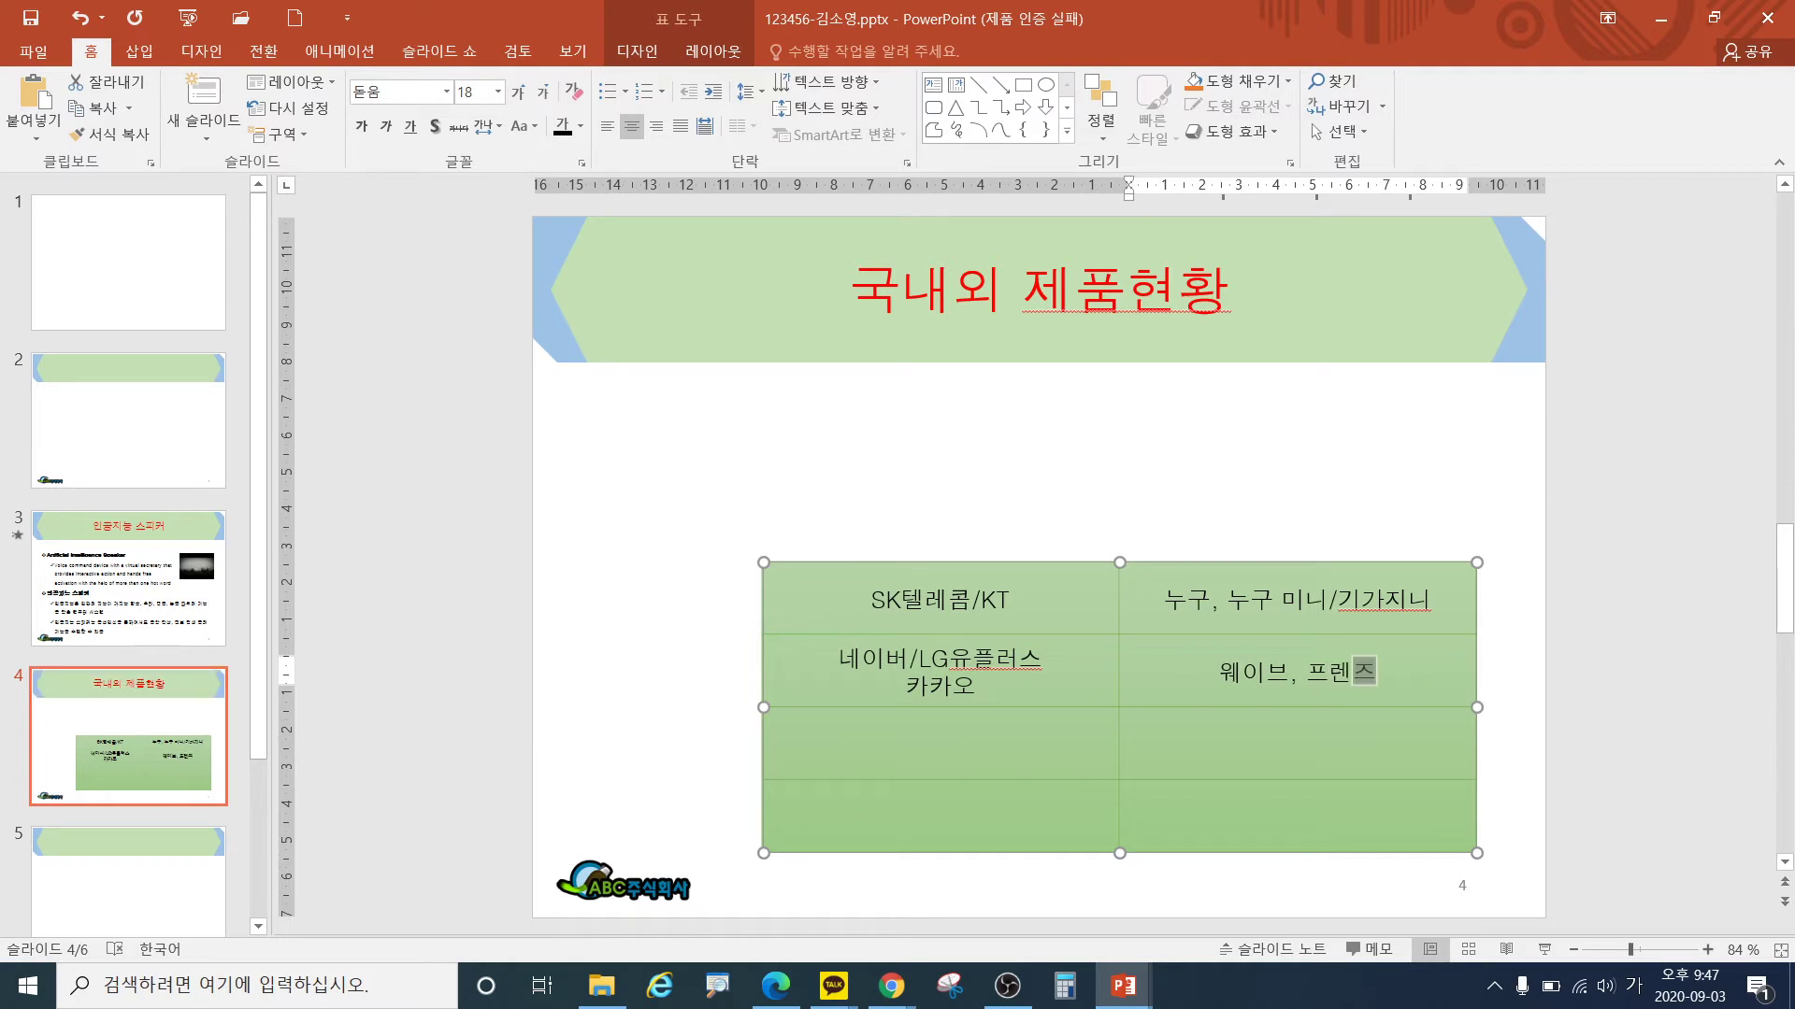
pyautogui.write('씽큐허')
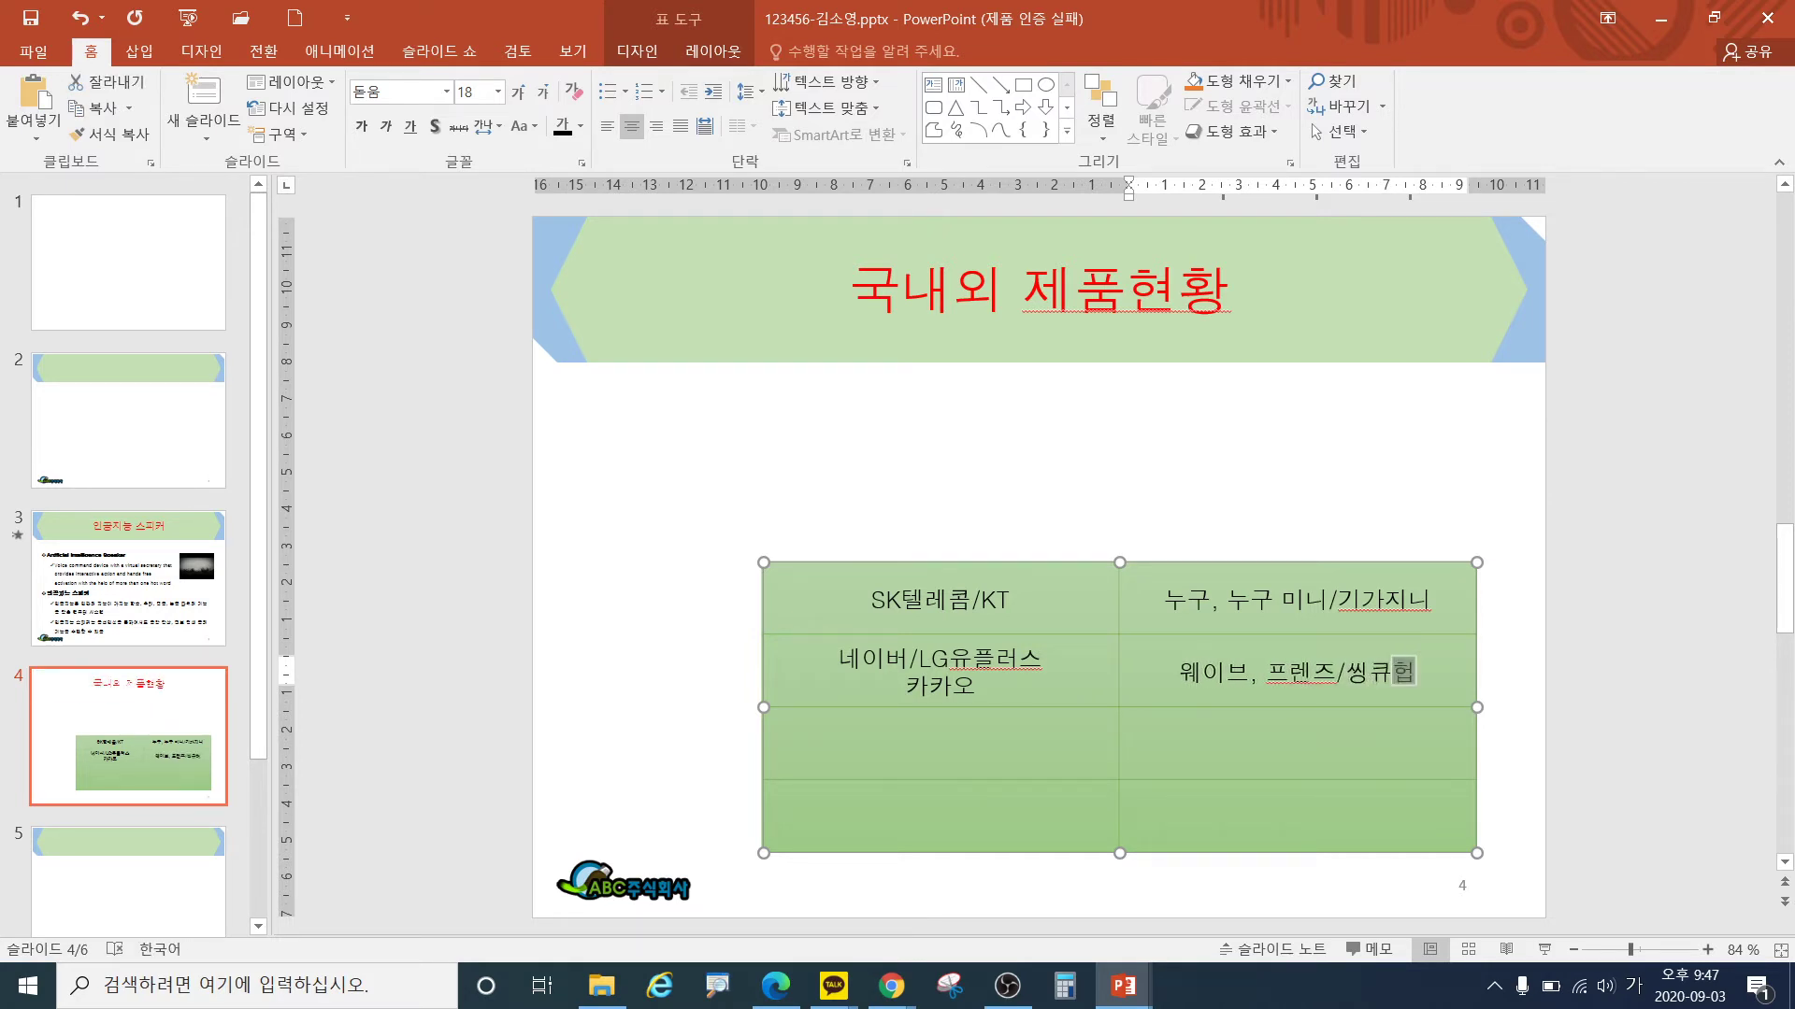
pyautogui.write('브')
pyautogui.press('Return')
pyautogui.write('카카오머니')
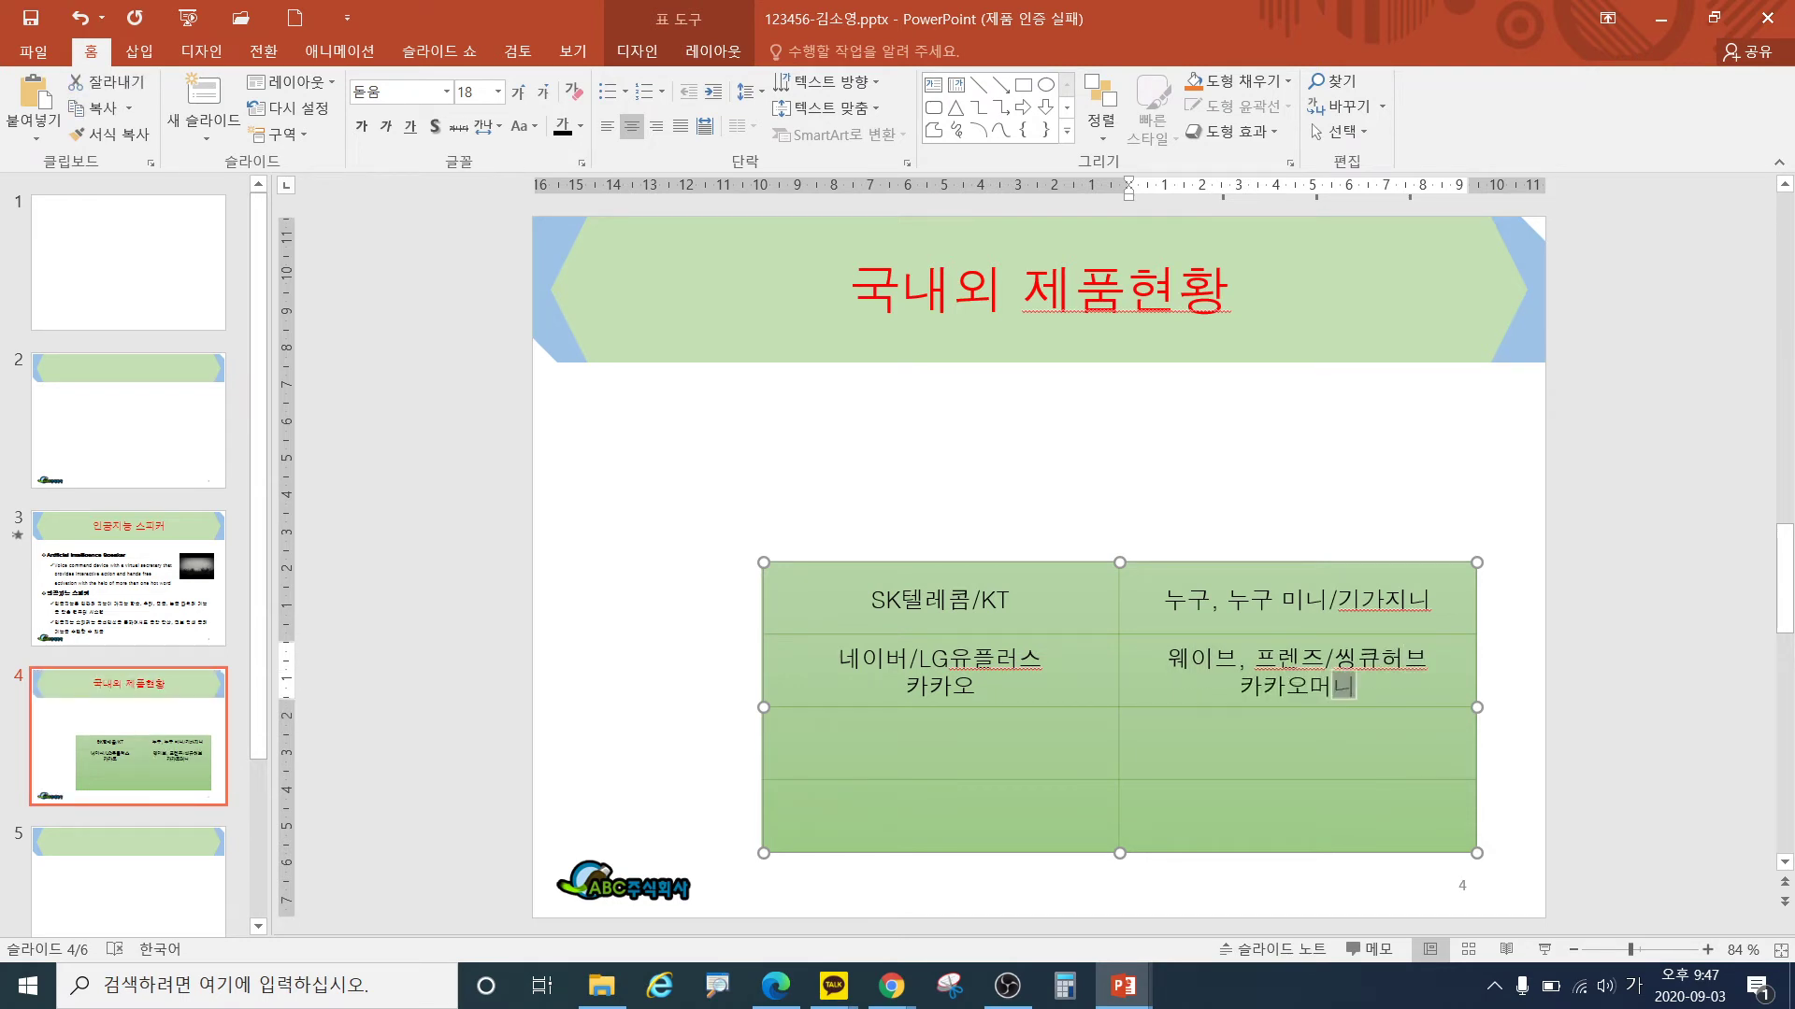
# - Enter "아마존" with "애플" on a second line in the third row's left cell
pyautogui.press('Tab')
pyautogui.write('아마존')
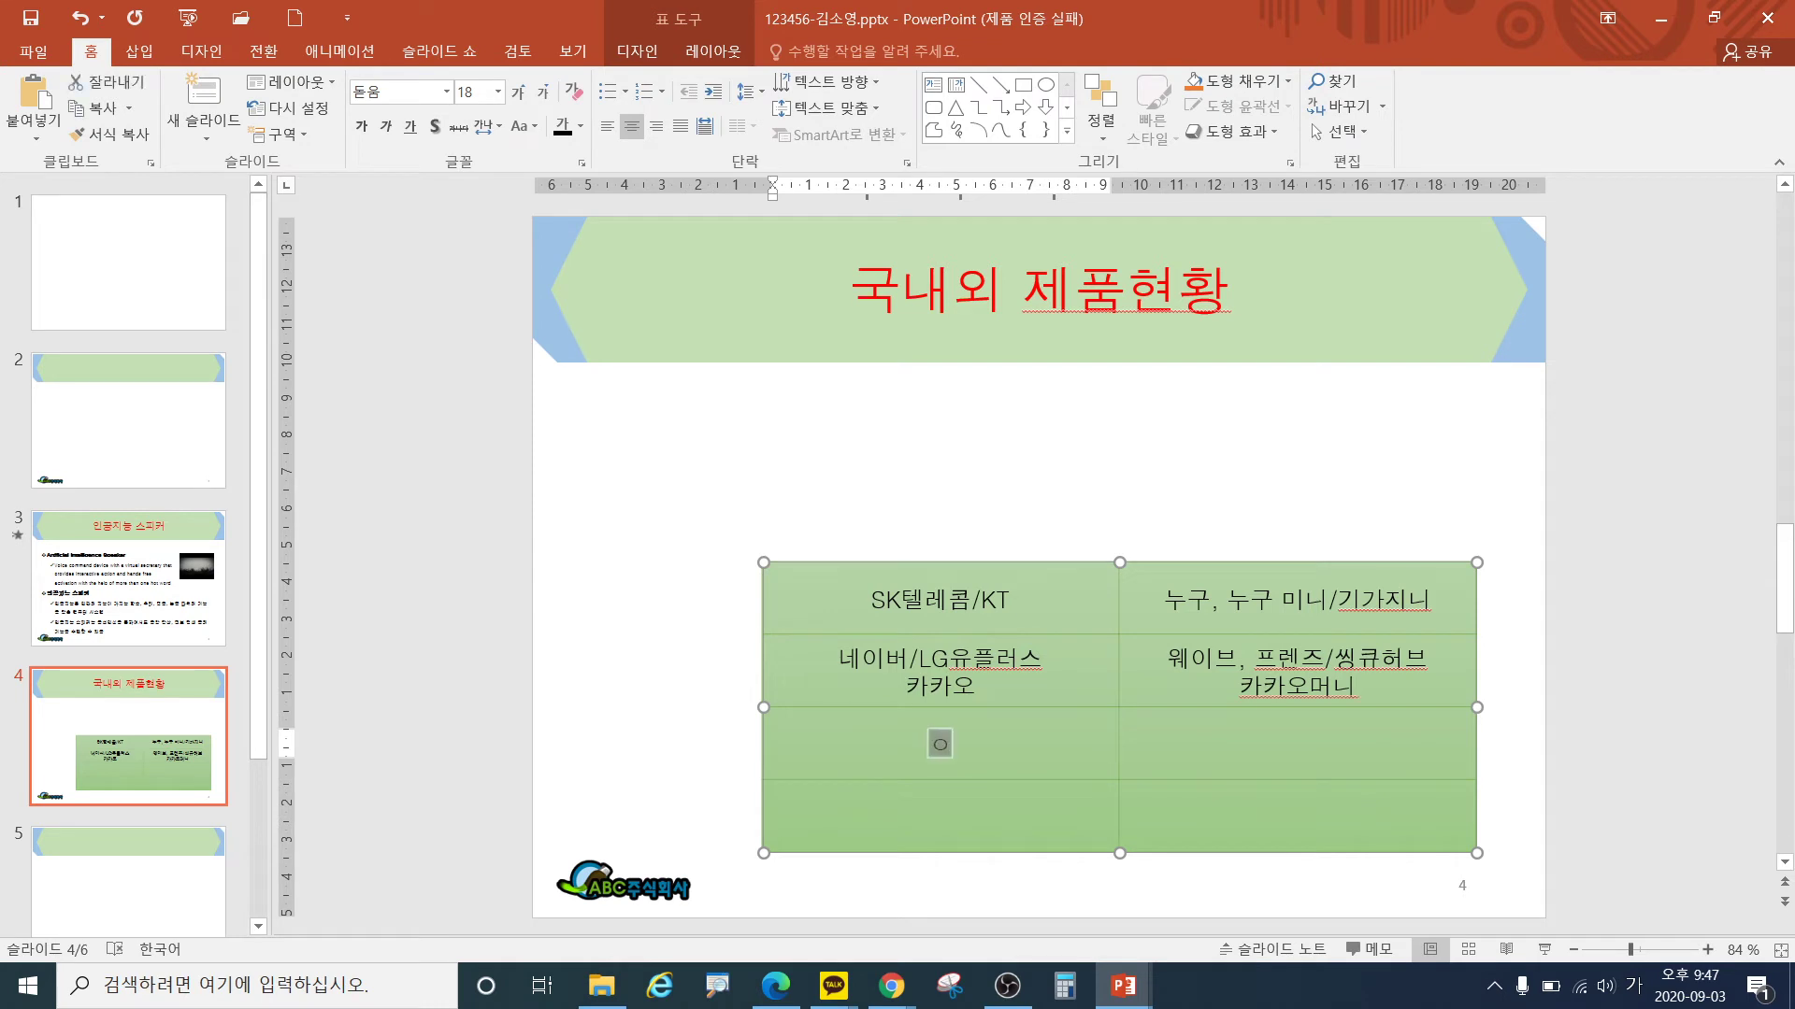
pyautogui.press('Return')
pyautogui.write('애플')
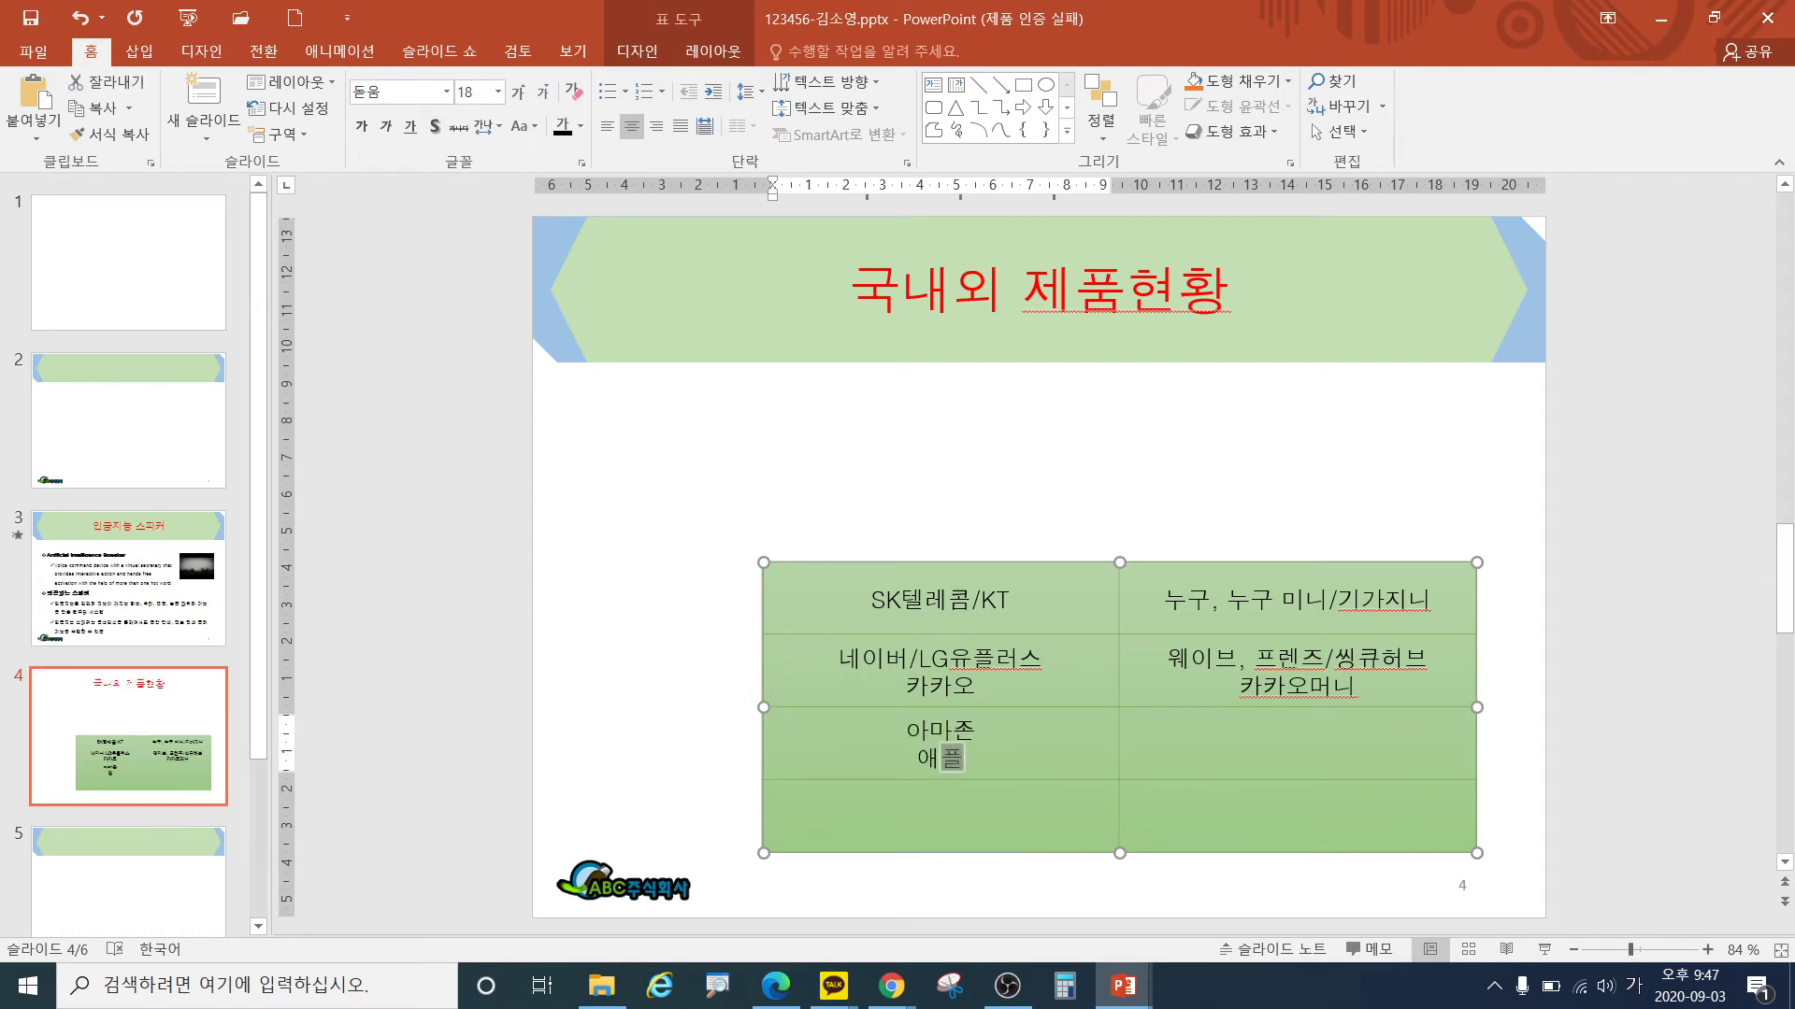
# - Enter "에코, 에코 닷, 플러스, 쇼, 스팟" with "홈킷, 시리" on a second line in the third row's right cell
pyautogui.press('Tab')
pyautogui.write('에코, ㅇ')
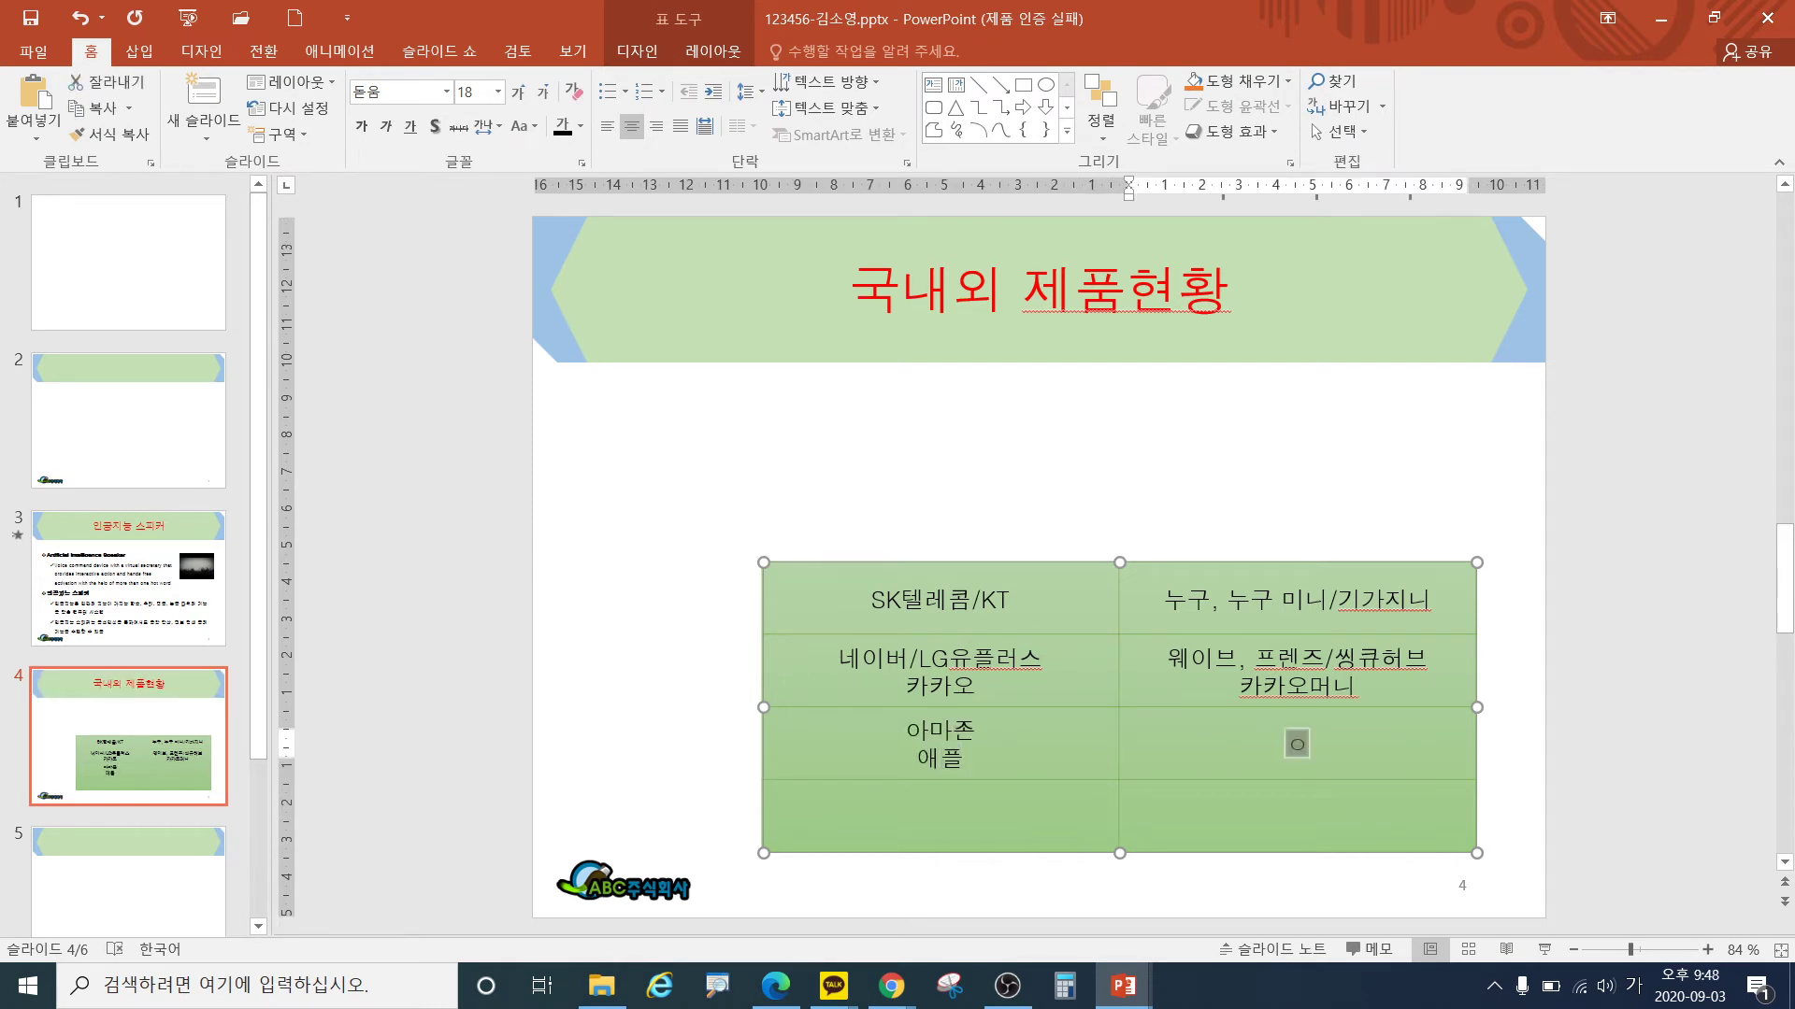
pyautogui.write('ㅔㄹ')
pyautogui.press('BackSpace')
pyautogui.write('코')
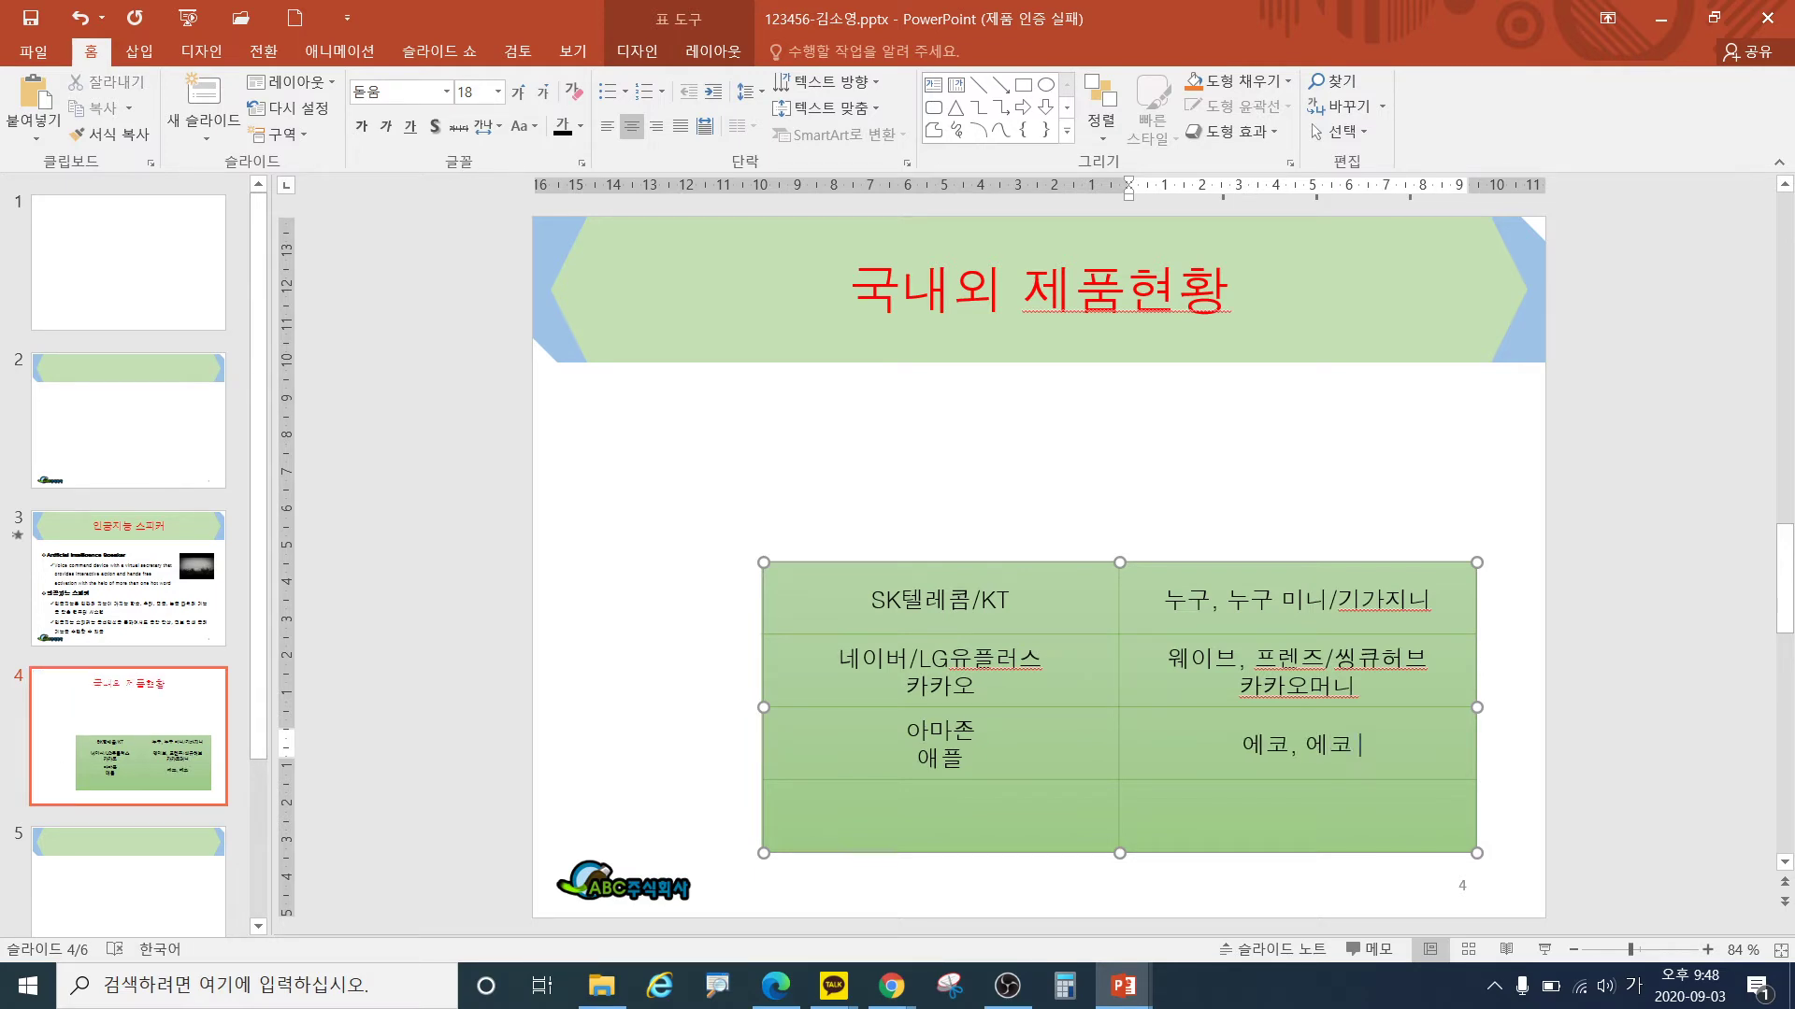
pyautogui.write(' 닷, 플')
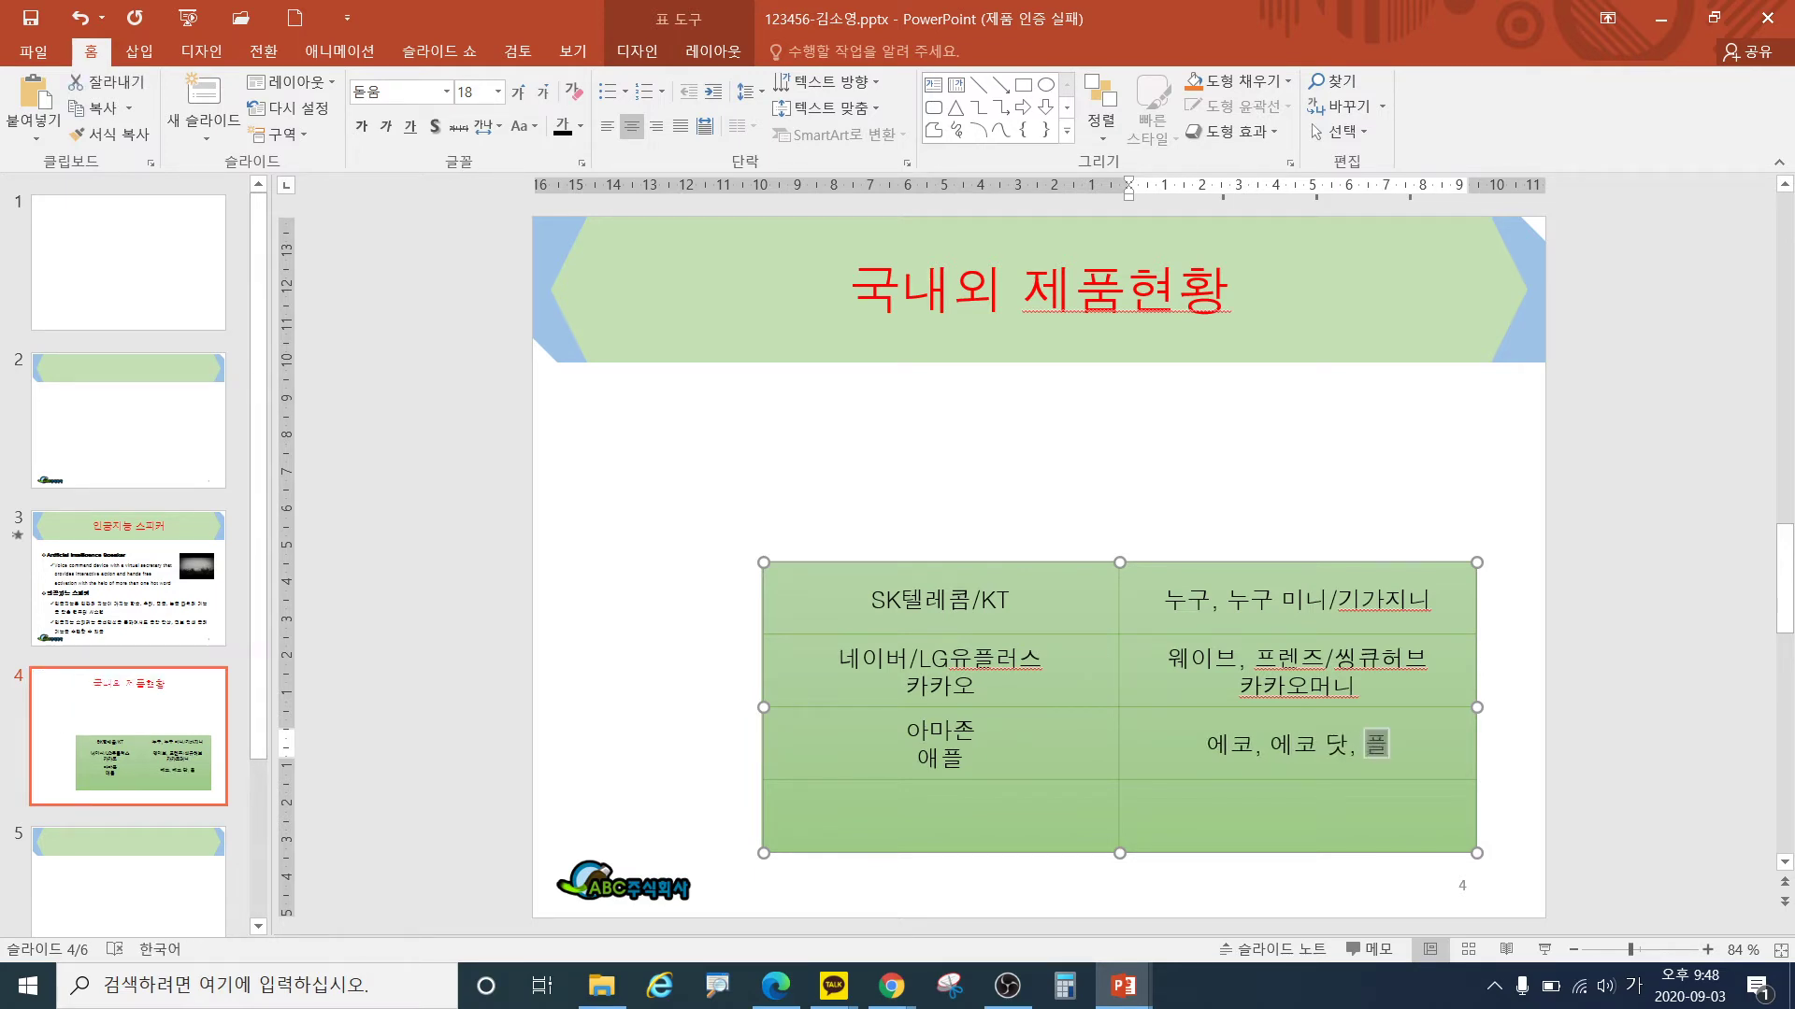
pyautogui.write('럿ㅡ, 세')
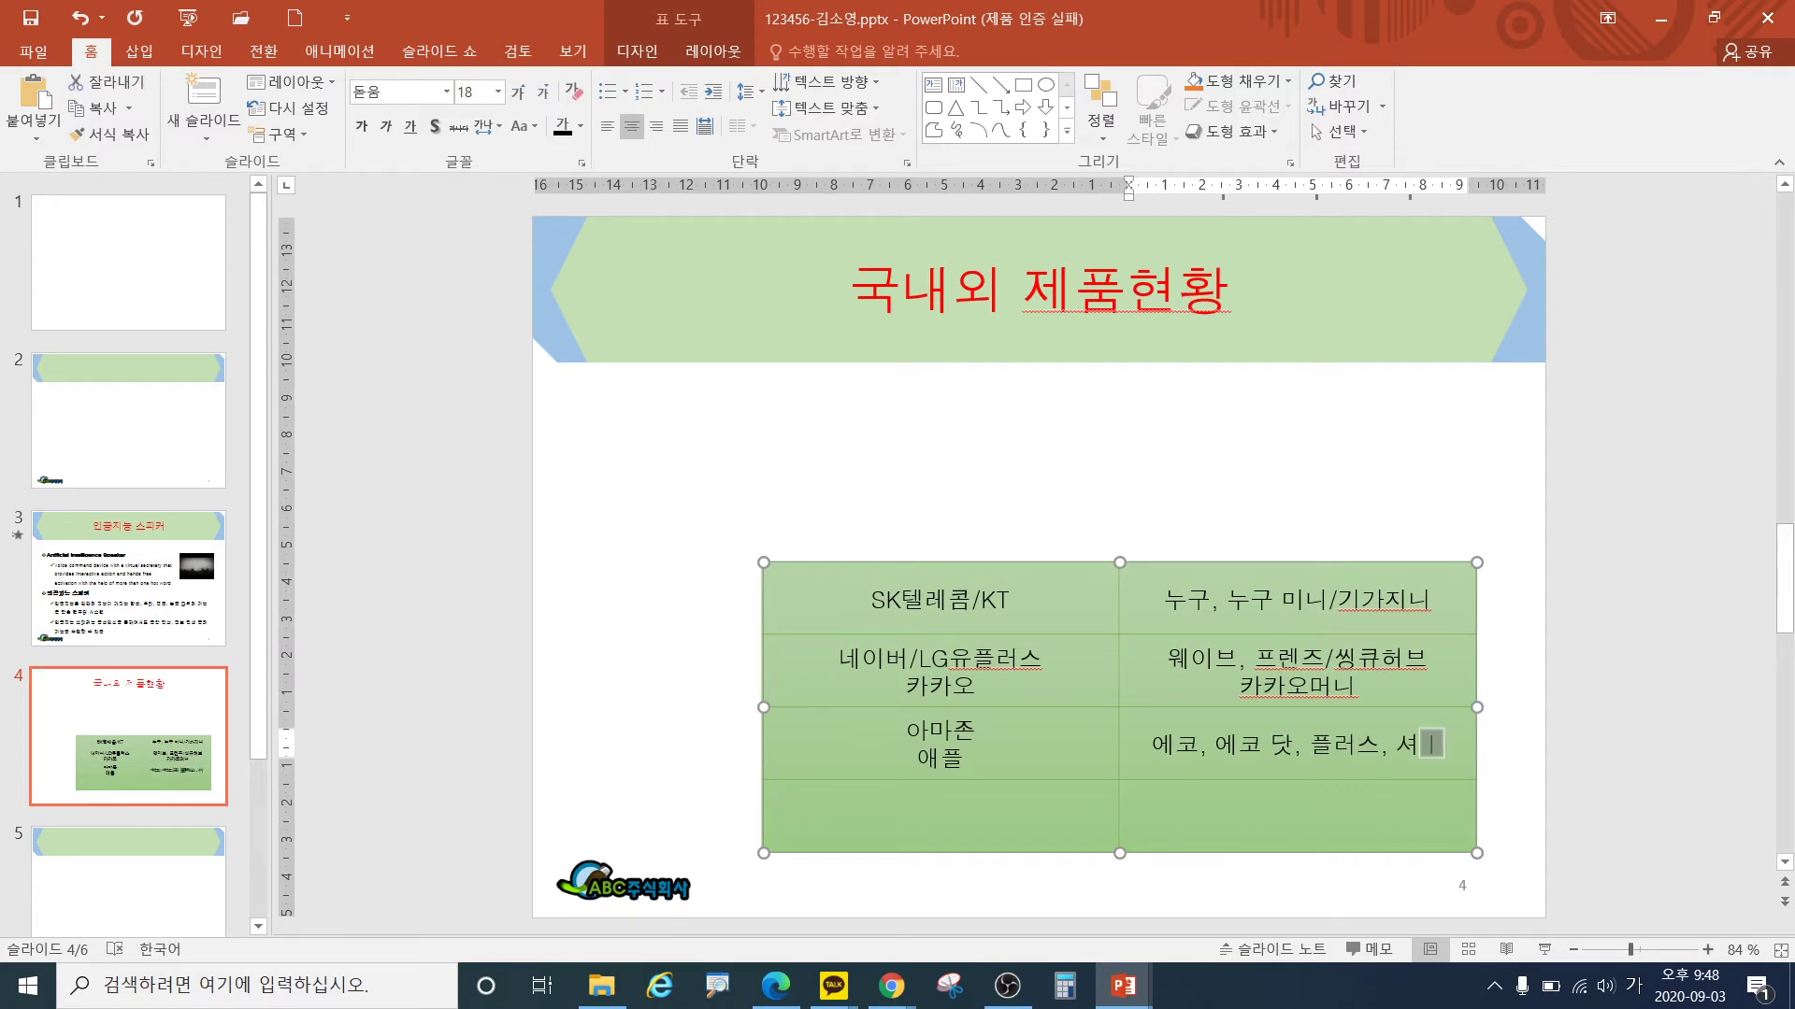
pyautogui.press('BackSpace')
pyautogui.write('ㅛ, 스')
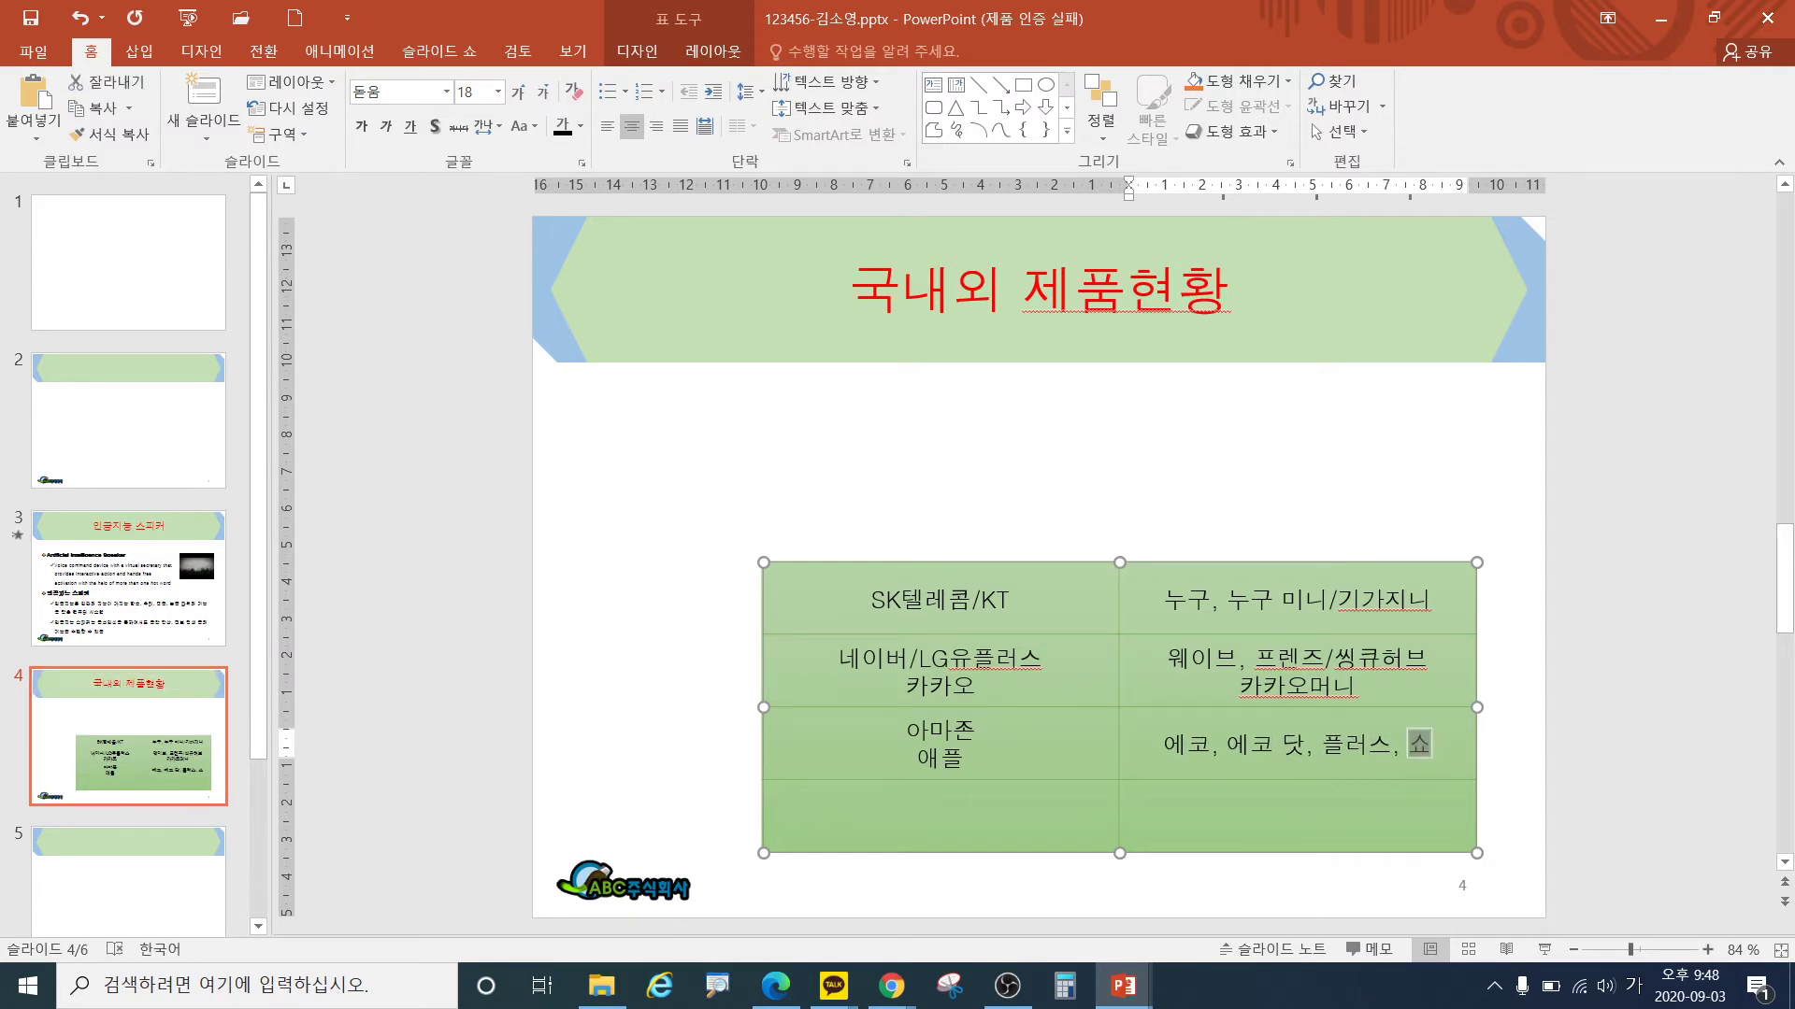
pyautogui.write('팟')
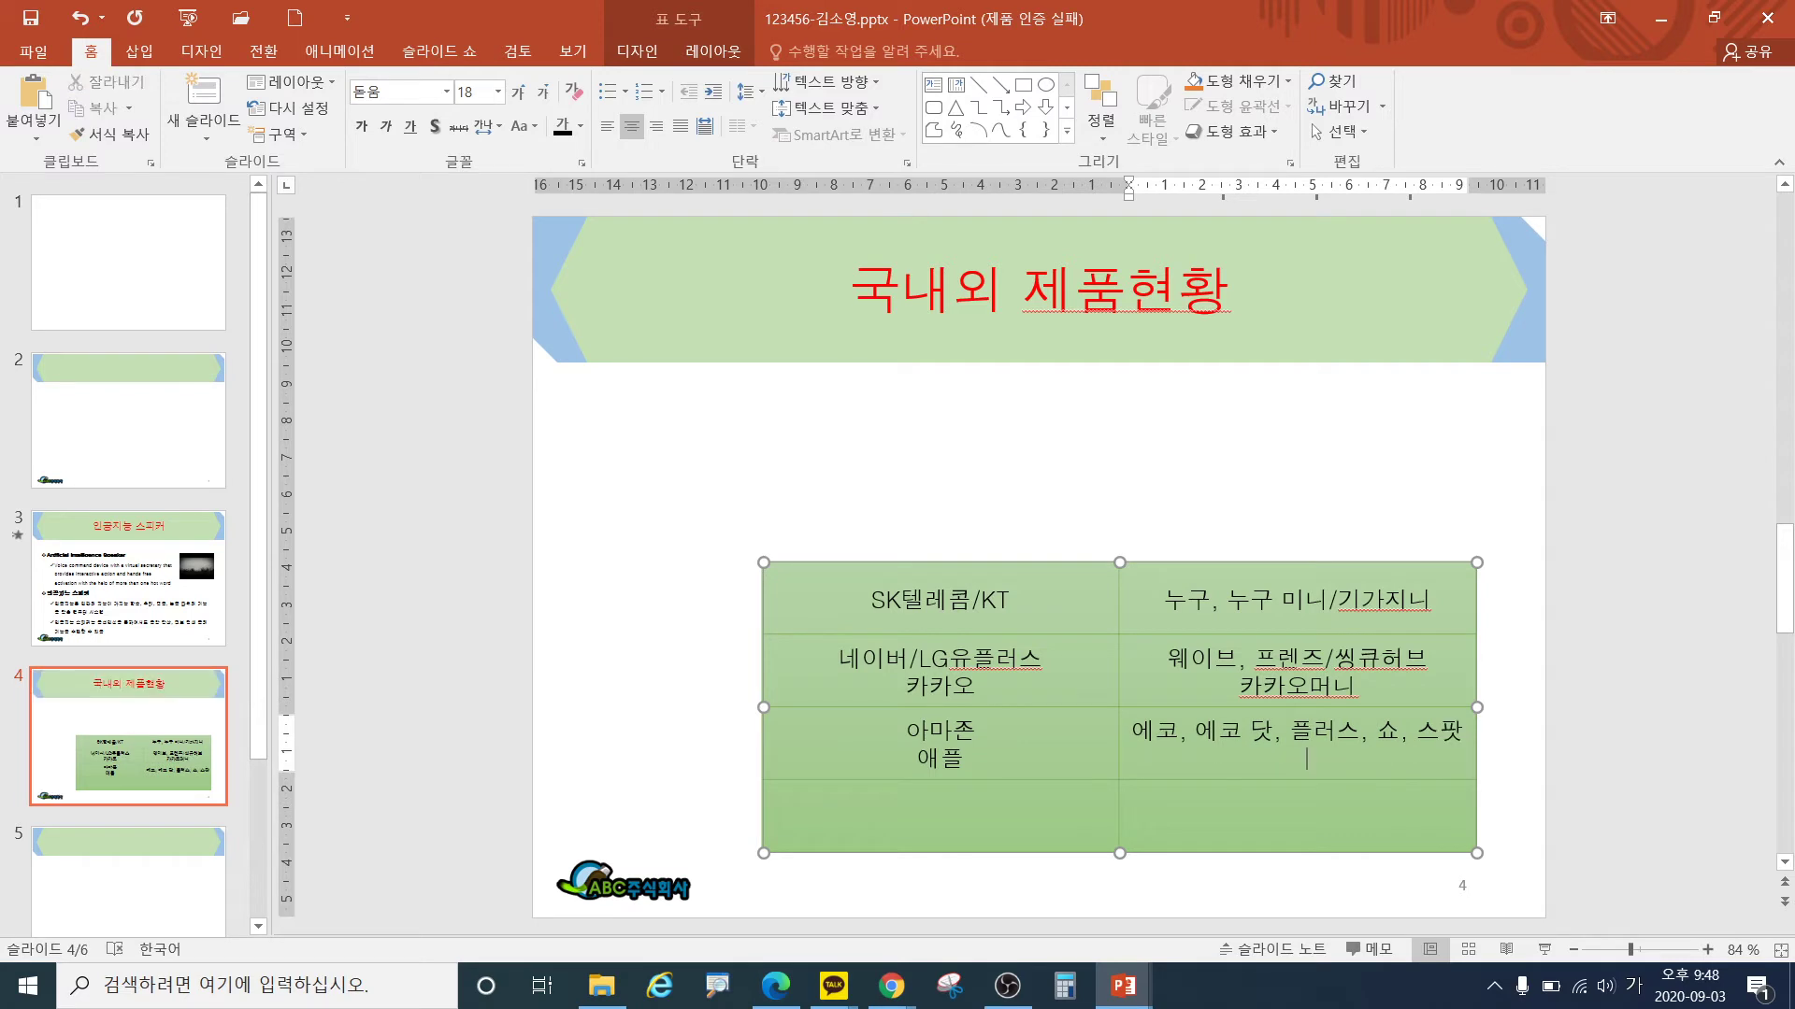
pyautogui.write('홈킷, ')
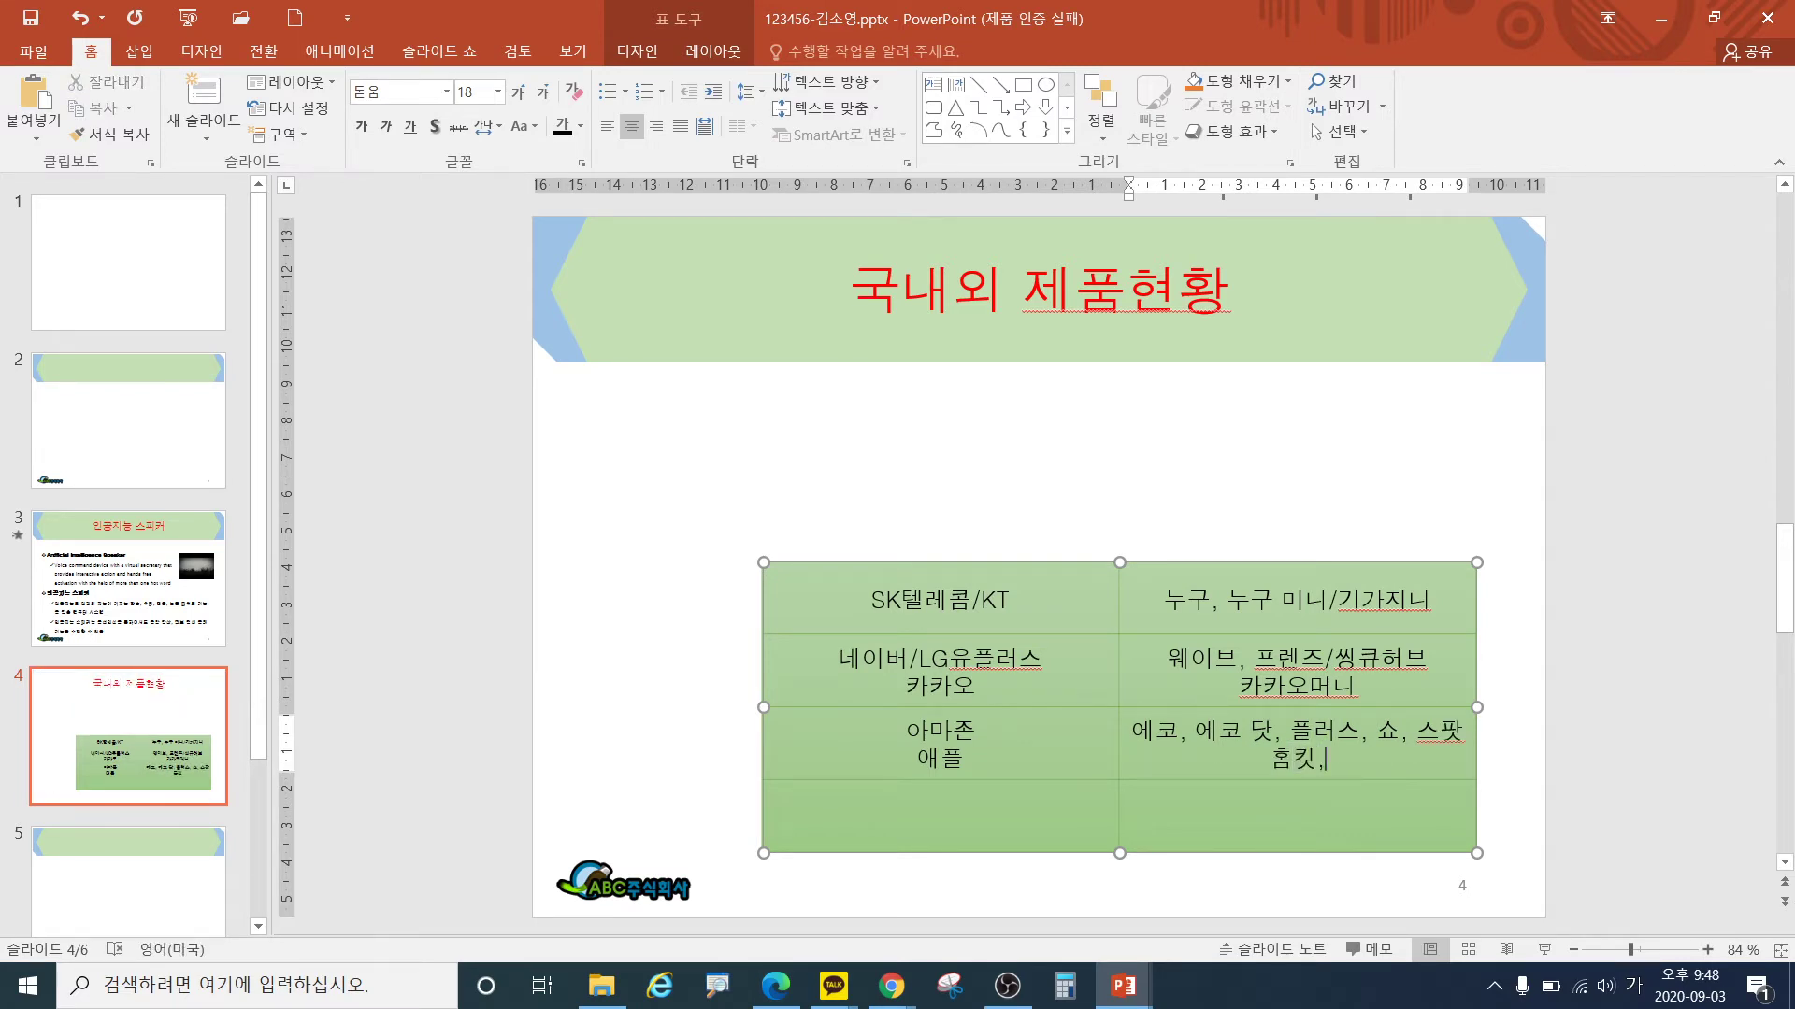
pyautogui.write('시리')
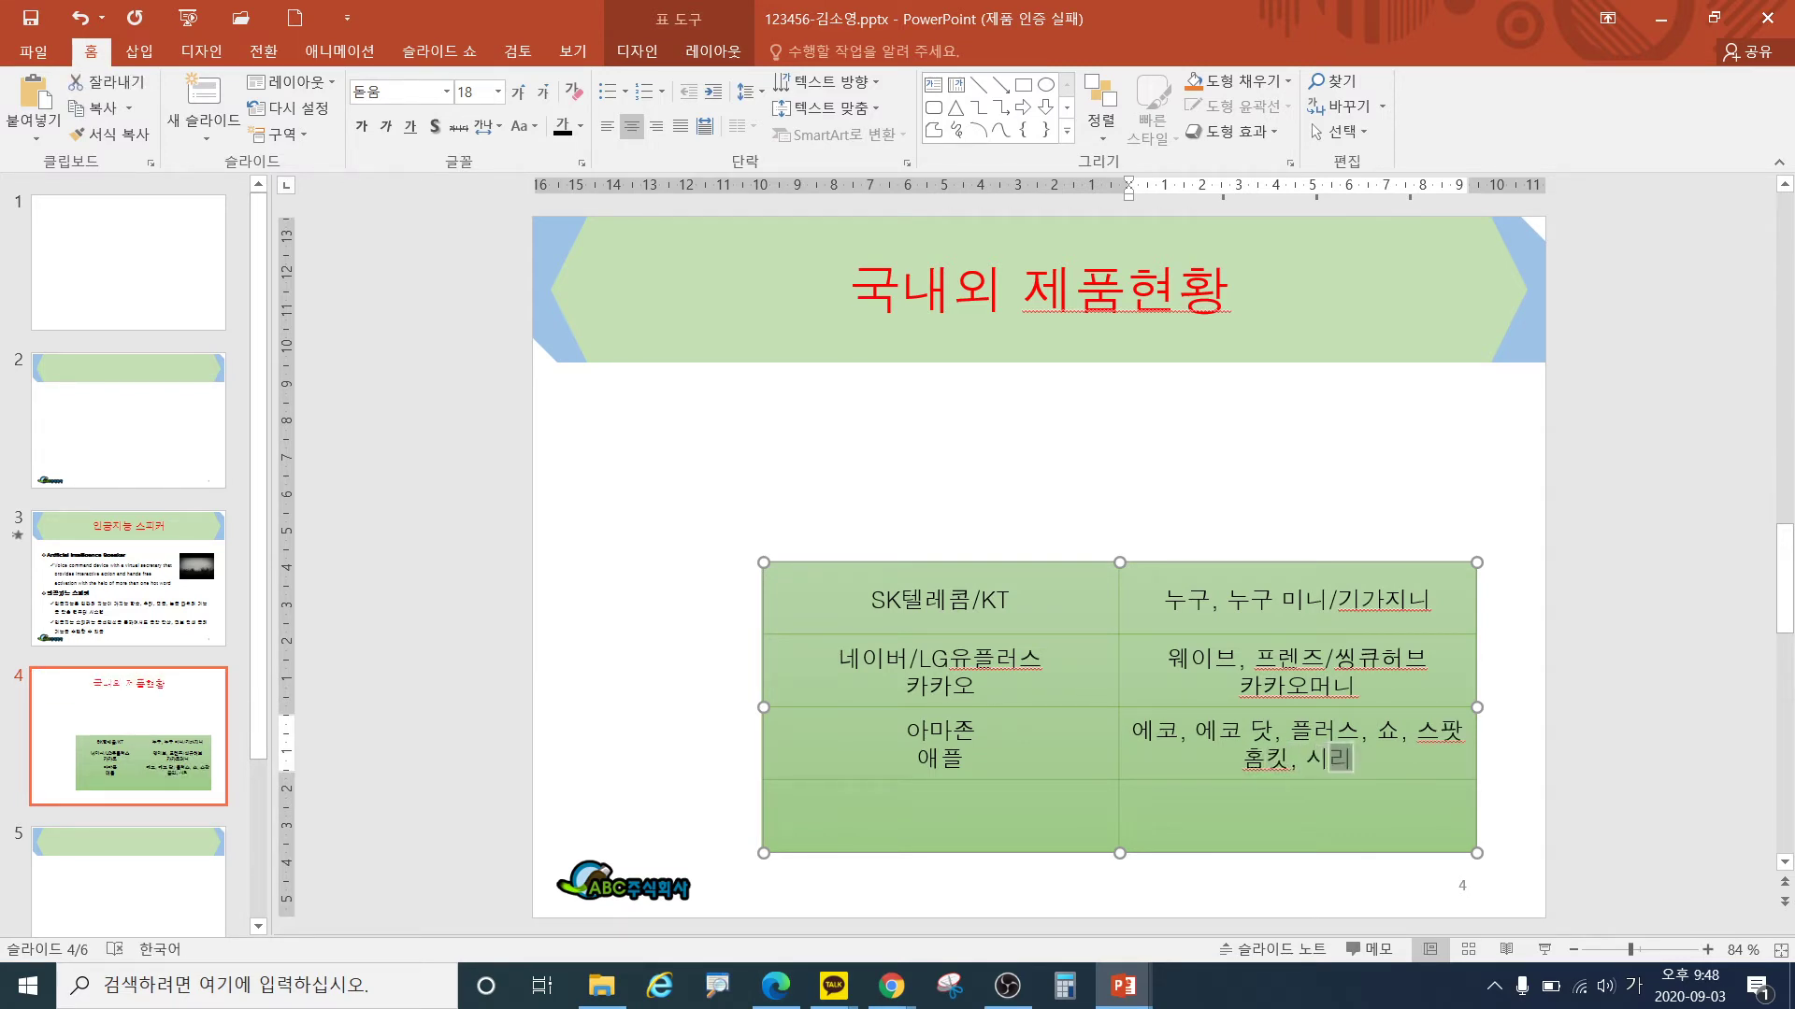
# - Fill the fourth row with "구글/마이크로소프트" in the left cell and "어시스틴트/코타나" in the right cell
pyautogui.press('Tab')
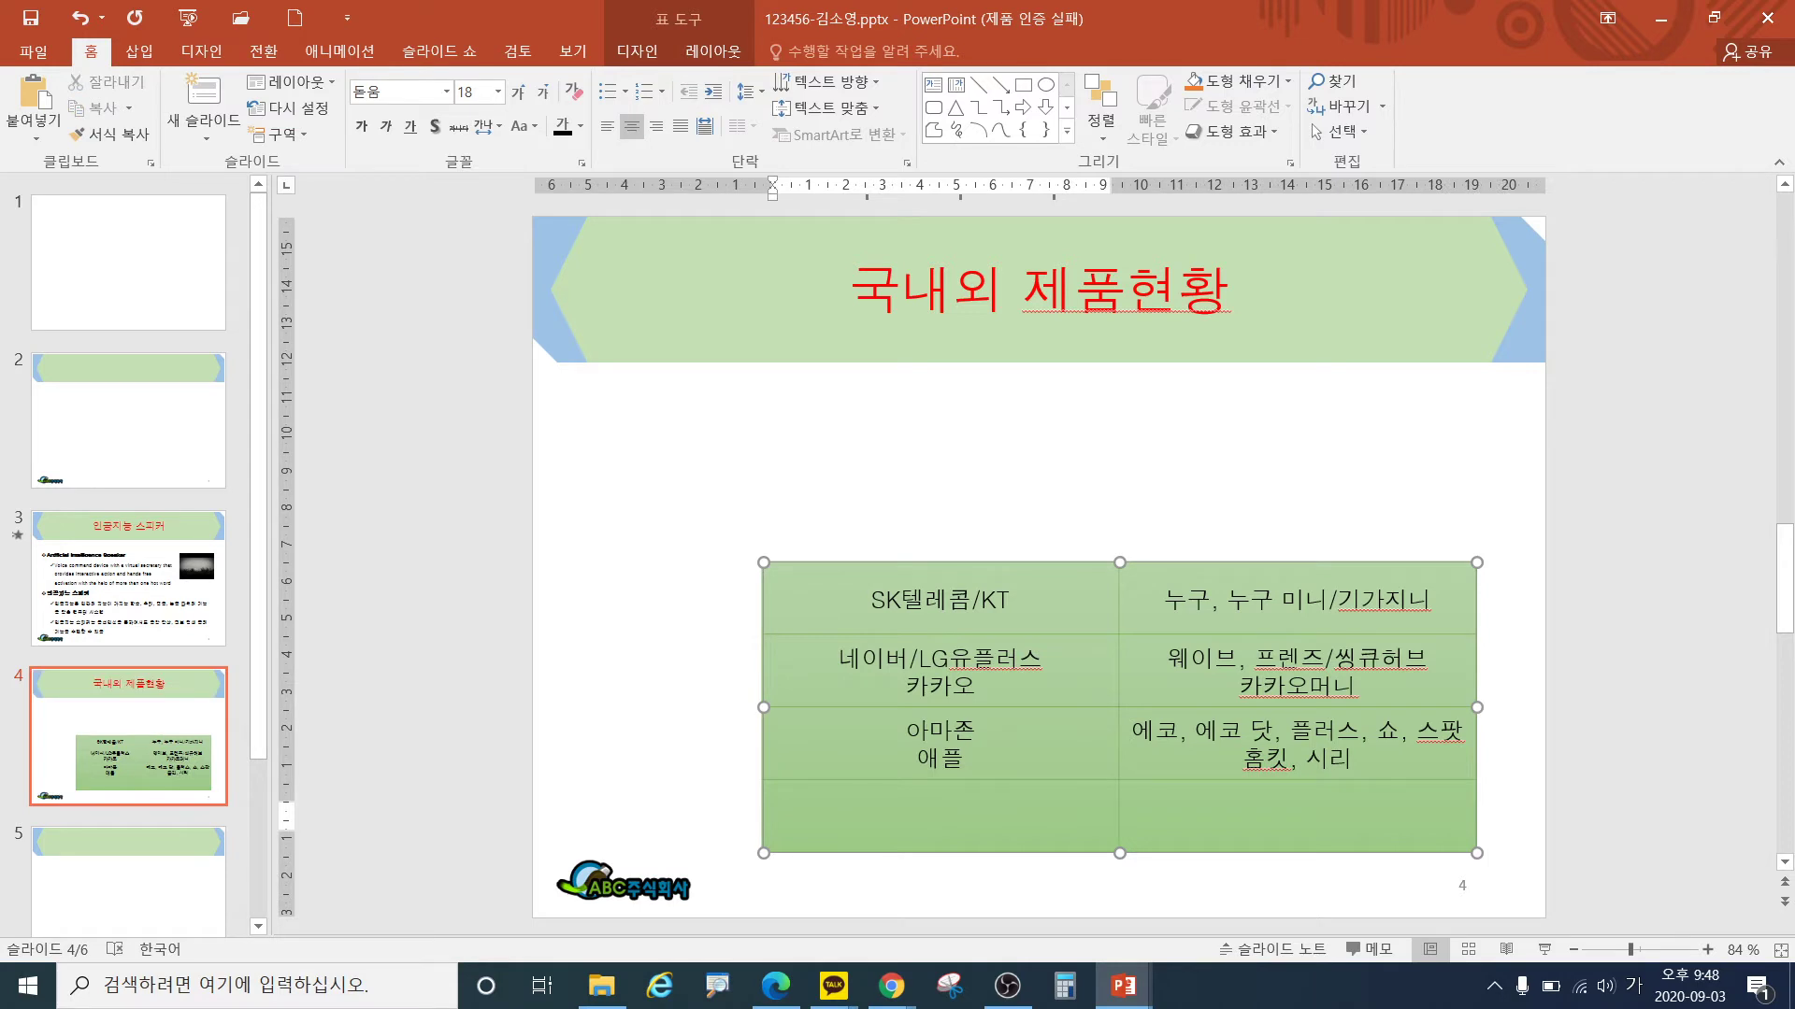
pyautogui.write('구글/마이크로소프트')
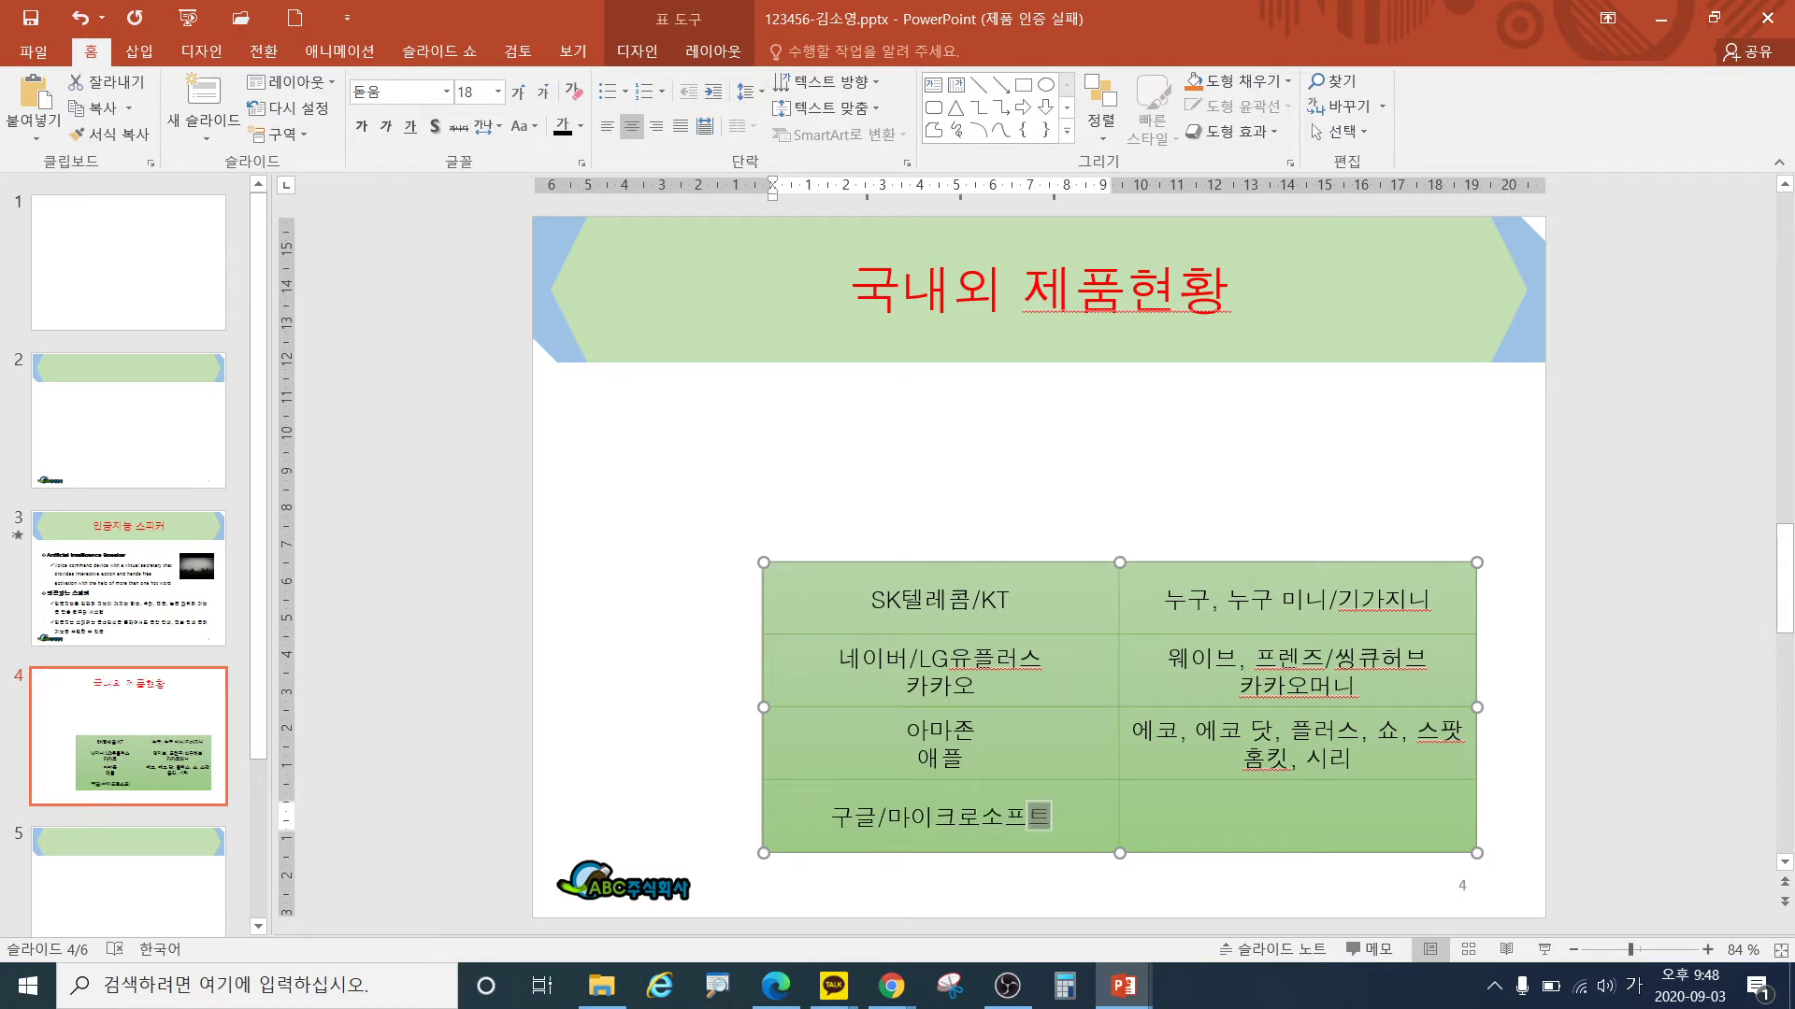
pyautogui.click(1298, 818)
pyautogui.write('어서')
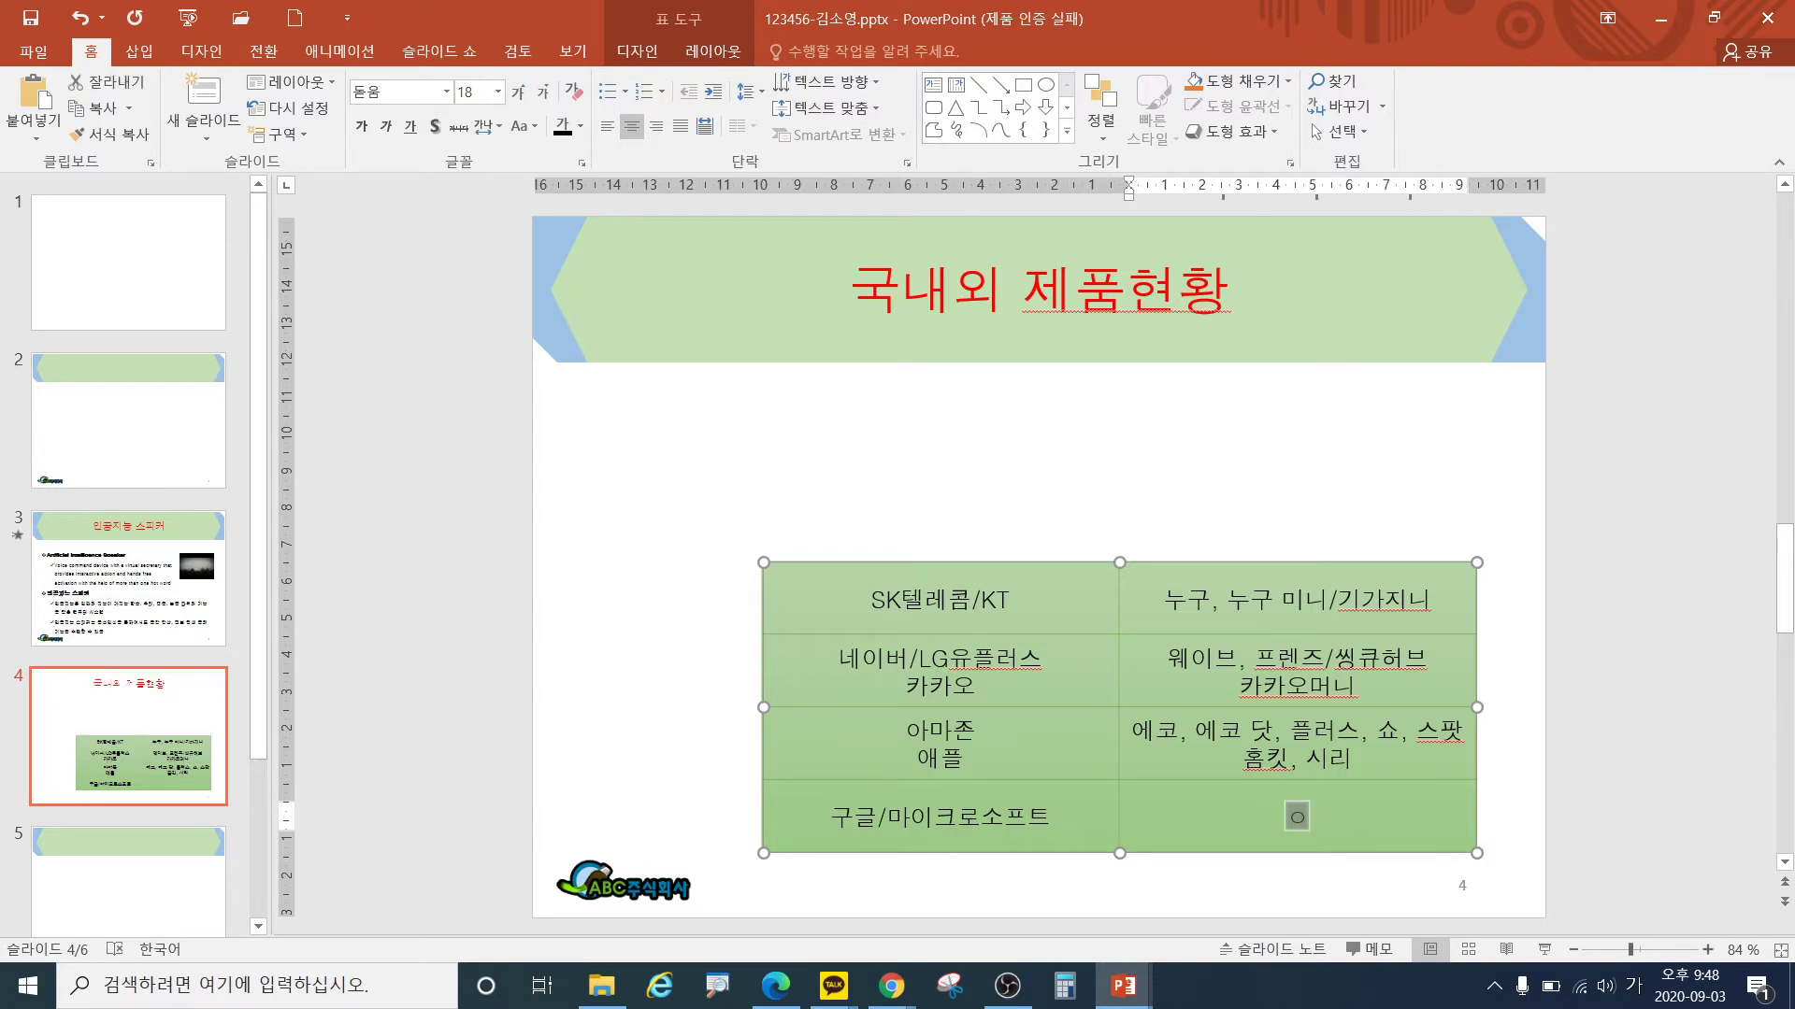
pyautogui.press('BackSpace')
pyautogui.press('BackSpace')
pyautogui.press('BackSpace')
pyautogui.write('에')
pyautogui.write('시스턴트')
pyautogui.write('/코타나')
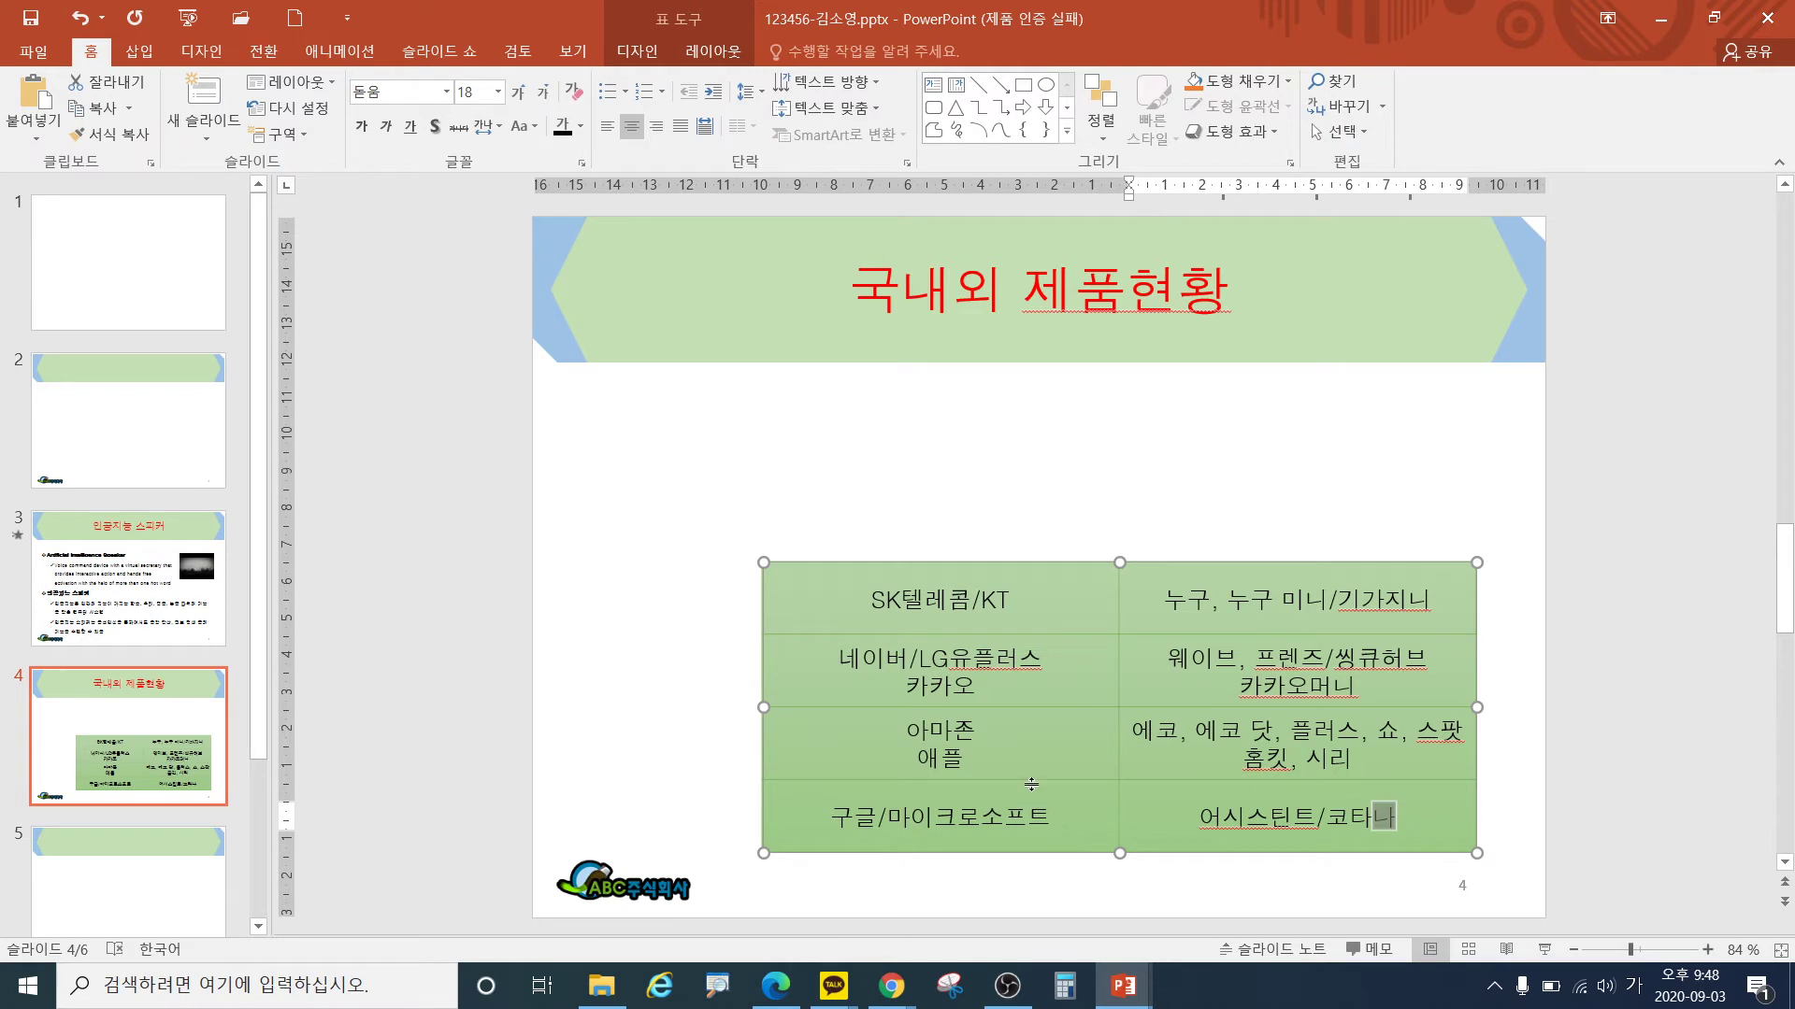
pyautogui.click(730, 657)
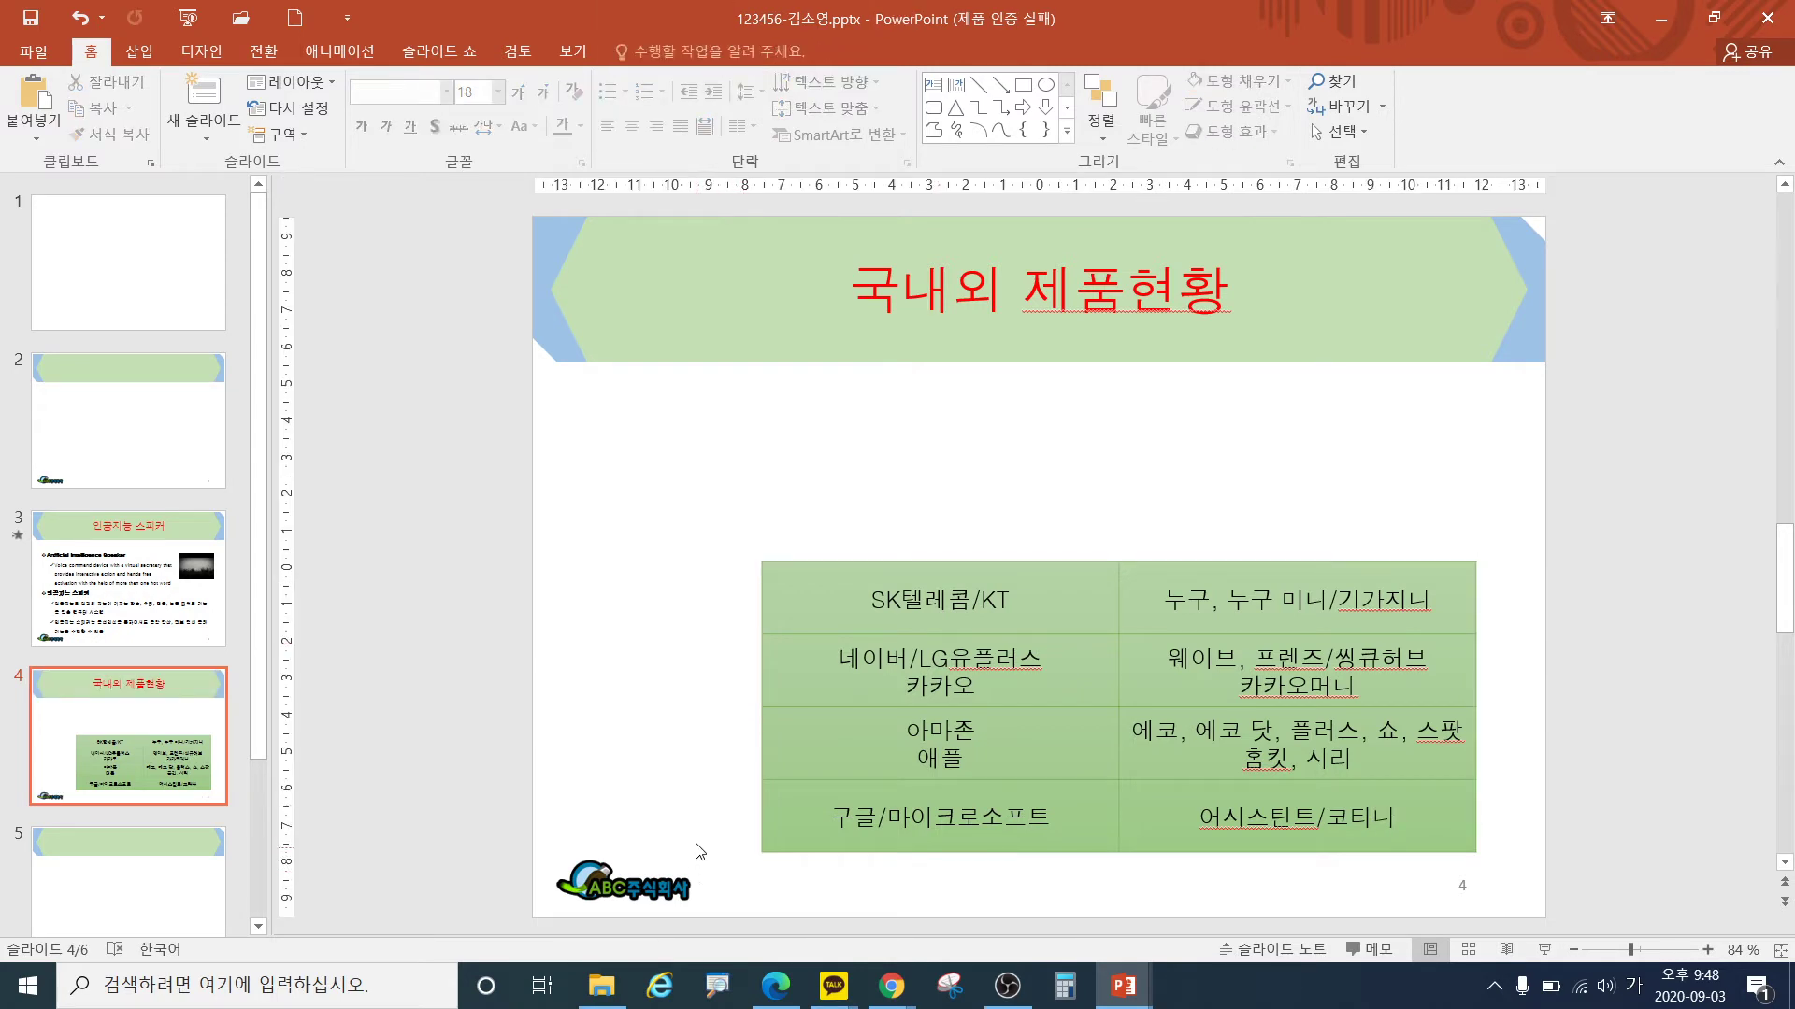
pyautogui.hotkey('ctrl', '2')
pyautogui.moveTo(591, 550)
pyautogui.mouseDown()
pyautogui.moveTo(647, 695)
pyautogui.moveTo(756, 852)
pyautogui.mouseUp()
pyautogui.press('b')
pyautogui.moveTo(760, 452)
pyautogui.mouseDown()
pyautogui.moveTo(776, 551)
pyautogui.moveTo(1062, 540)
pyautogui.moveTo(1479, 565)
pyautogui.mouseUp()
pyautogui.press('g')
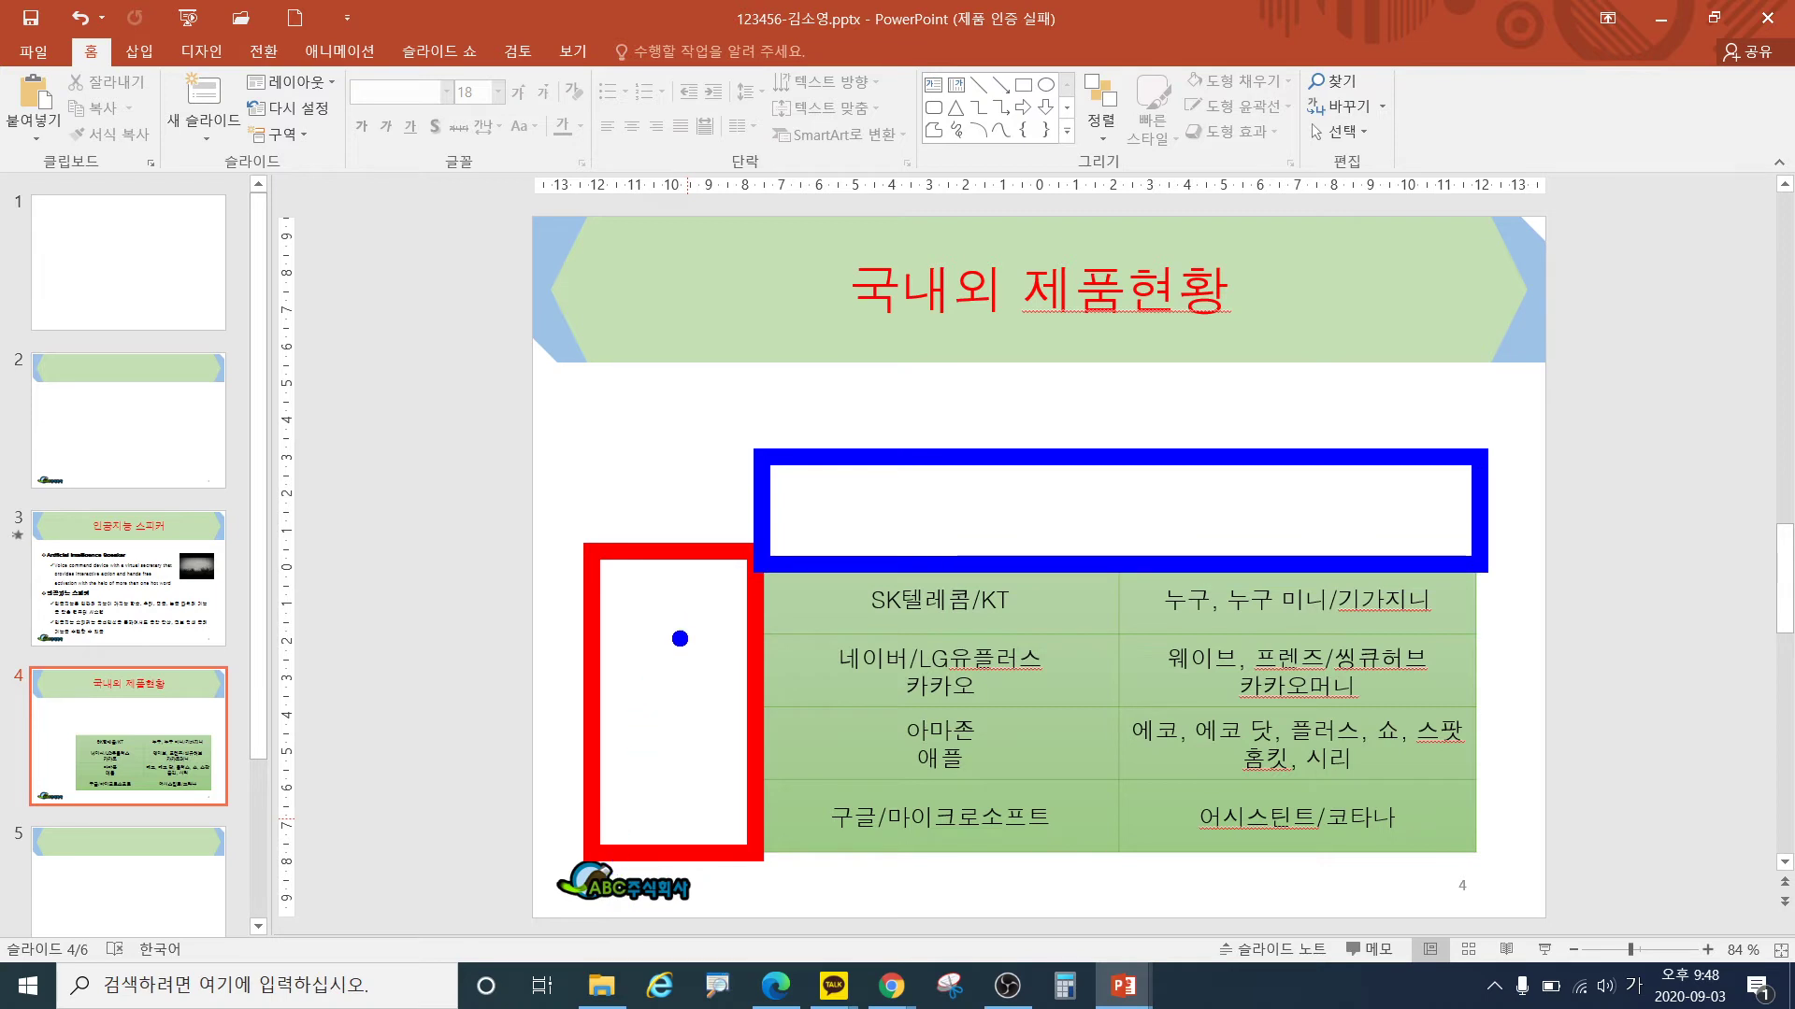
pyautogui.press('r')
pyautogui.click(664, 670)
pyautogui.press('b')
pyautogui.press('Escape')
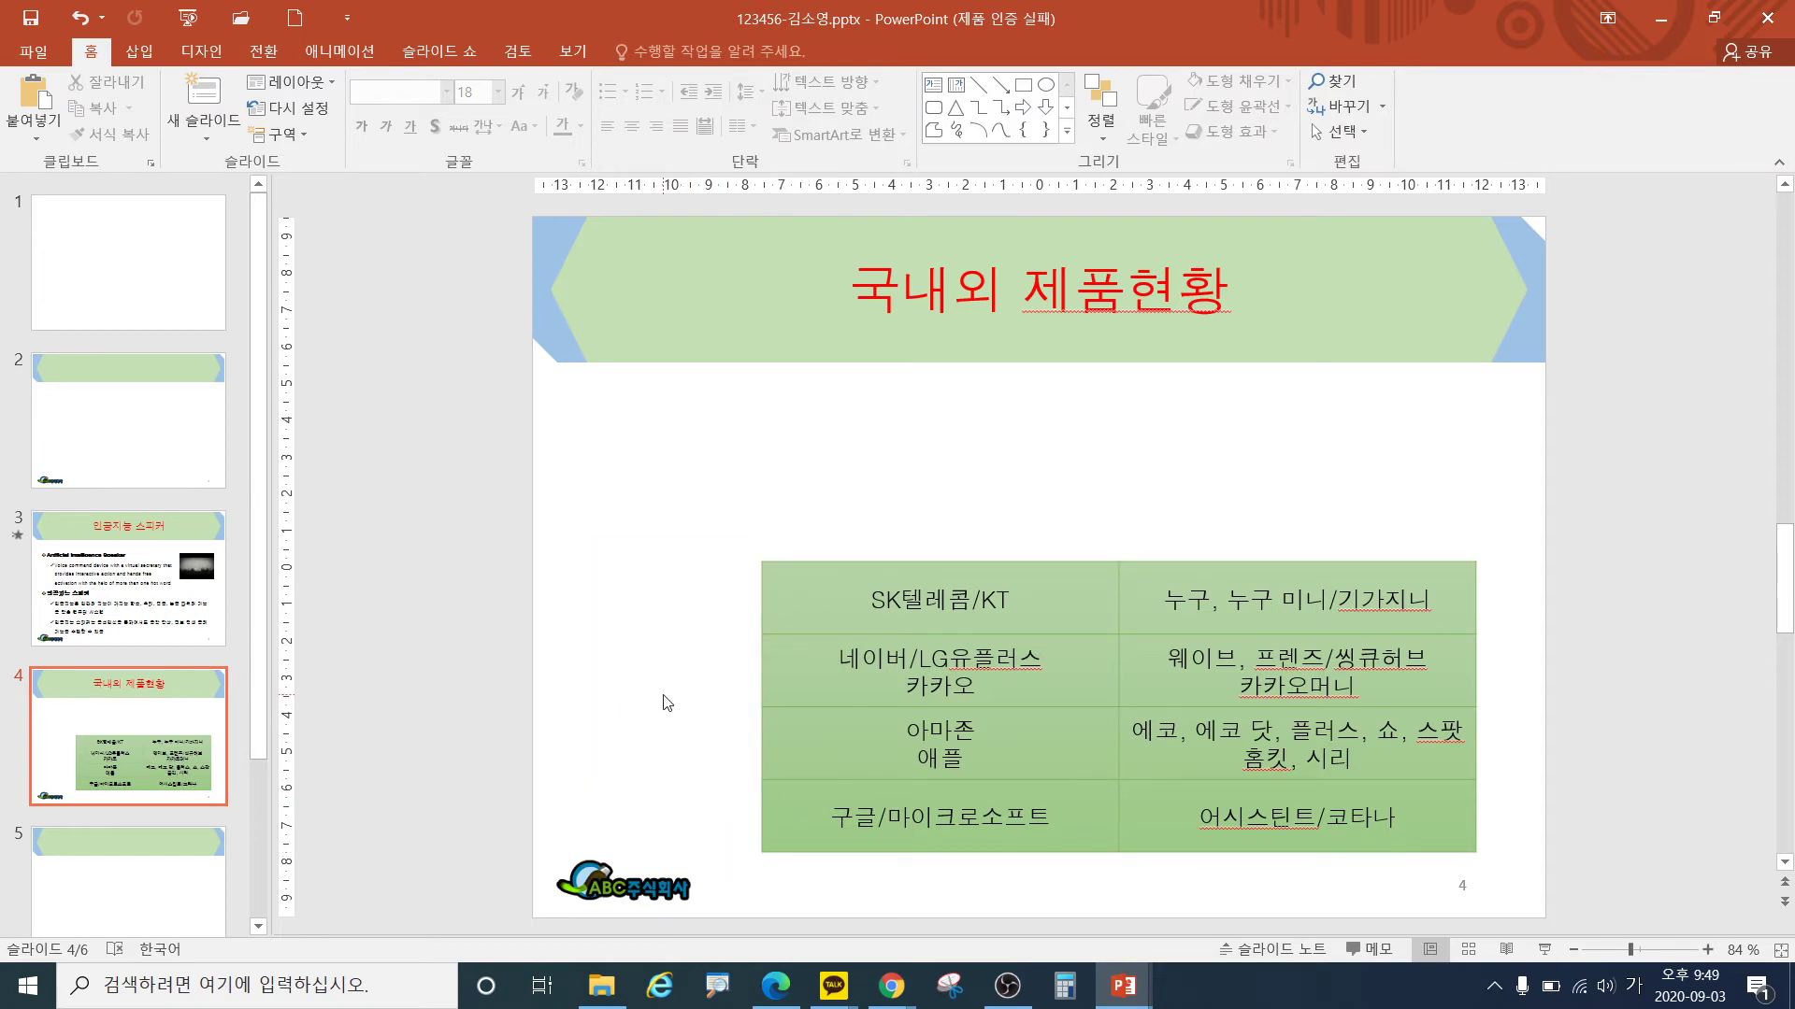
pyautogui.press('ctrl')
pyautogui.press('ctrl')
# - Draw a folded-corner basic shape about 3.5 cm wide and 3.95 cm high against the table's left edge, spanning the first two rows
pyautogui.click(147, 53)
pyautogui.click(378, 105)
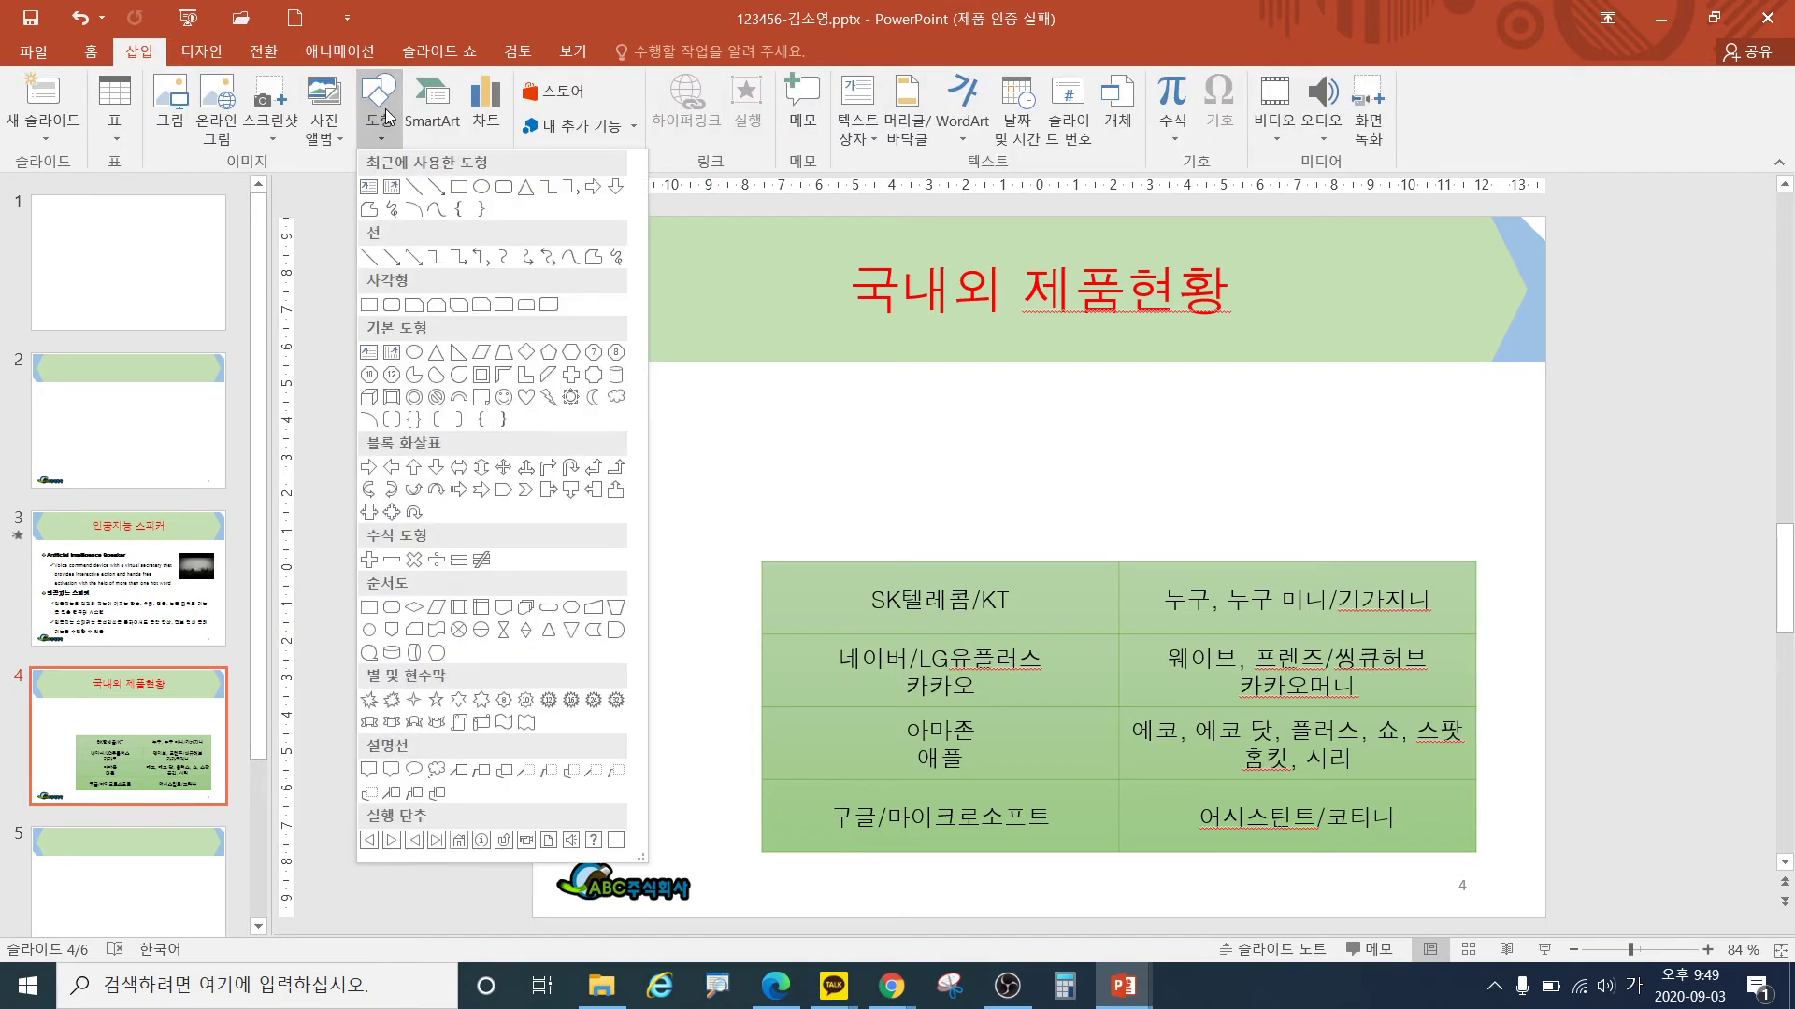
pyautogui.click(479, 398)
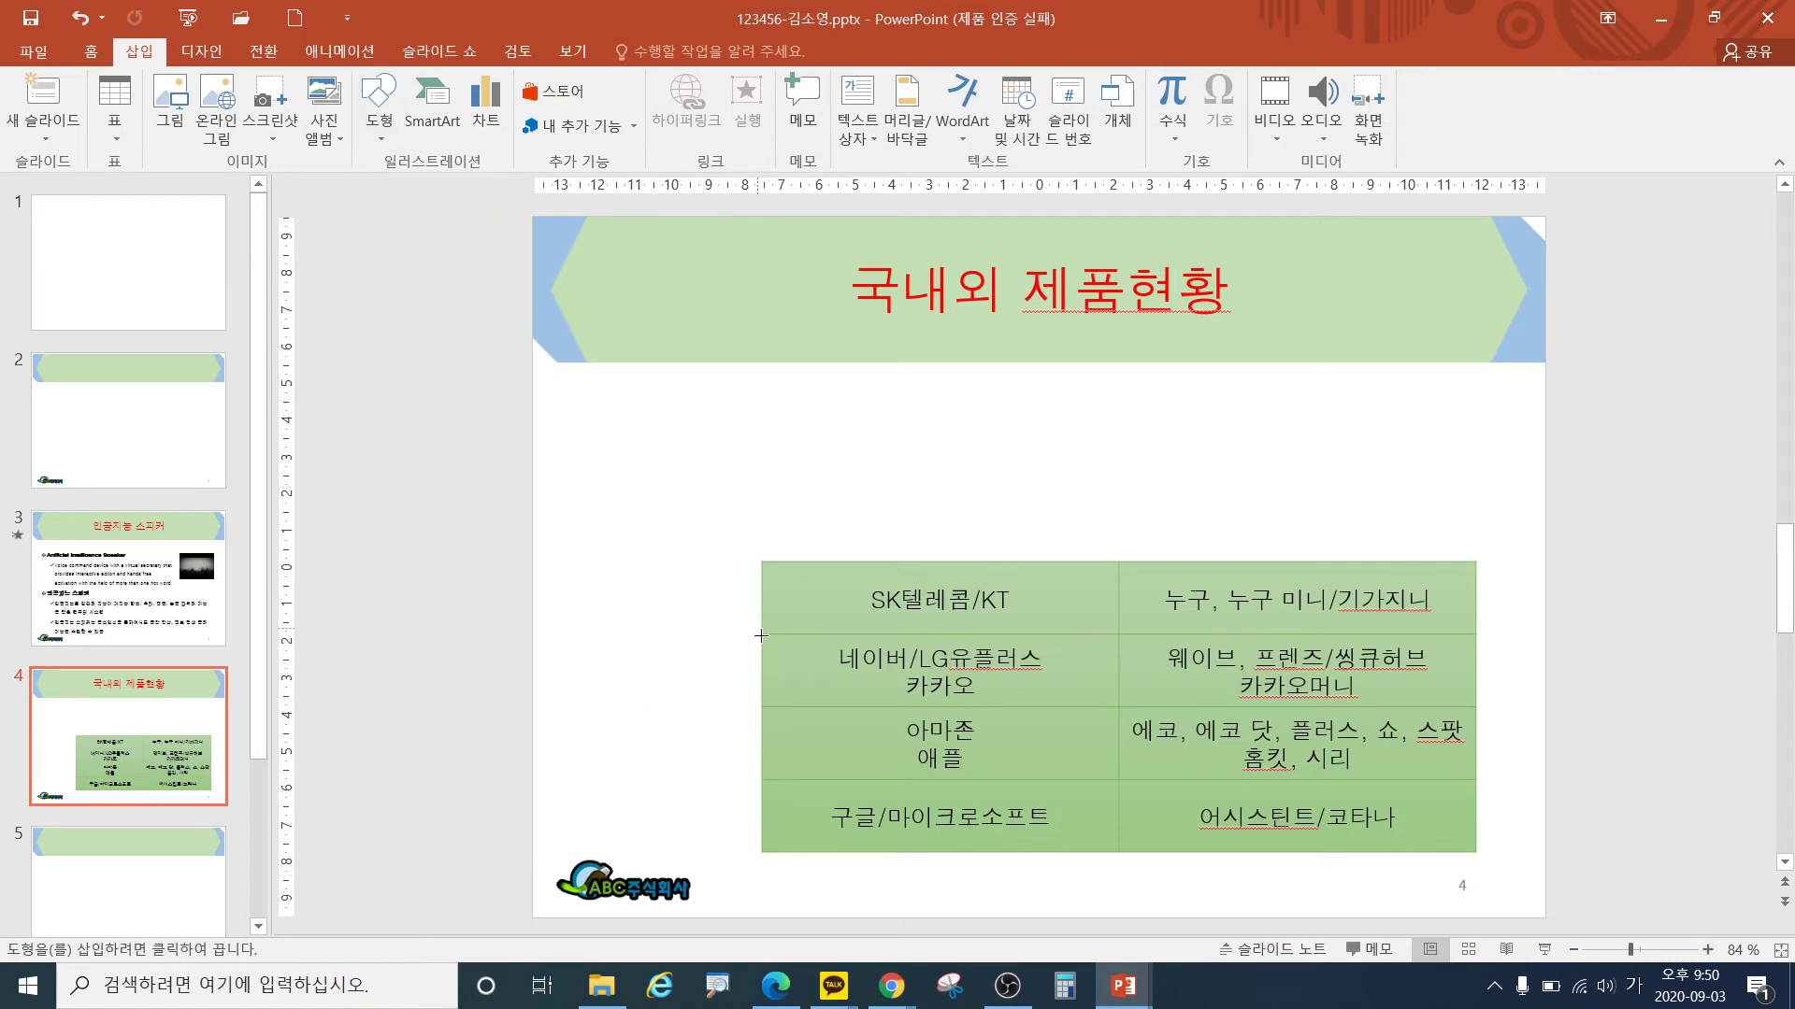
pyautogui.click(1708, 949)
pyautogui.click(1707, 951)
pyautogui.click(1707, 950)
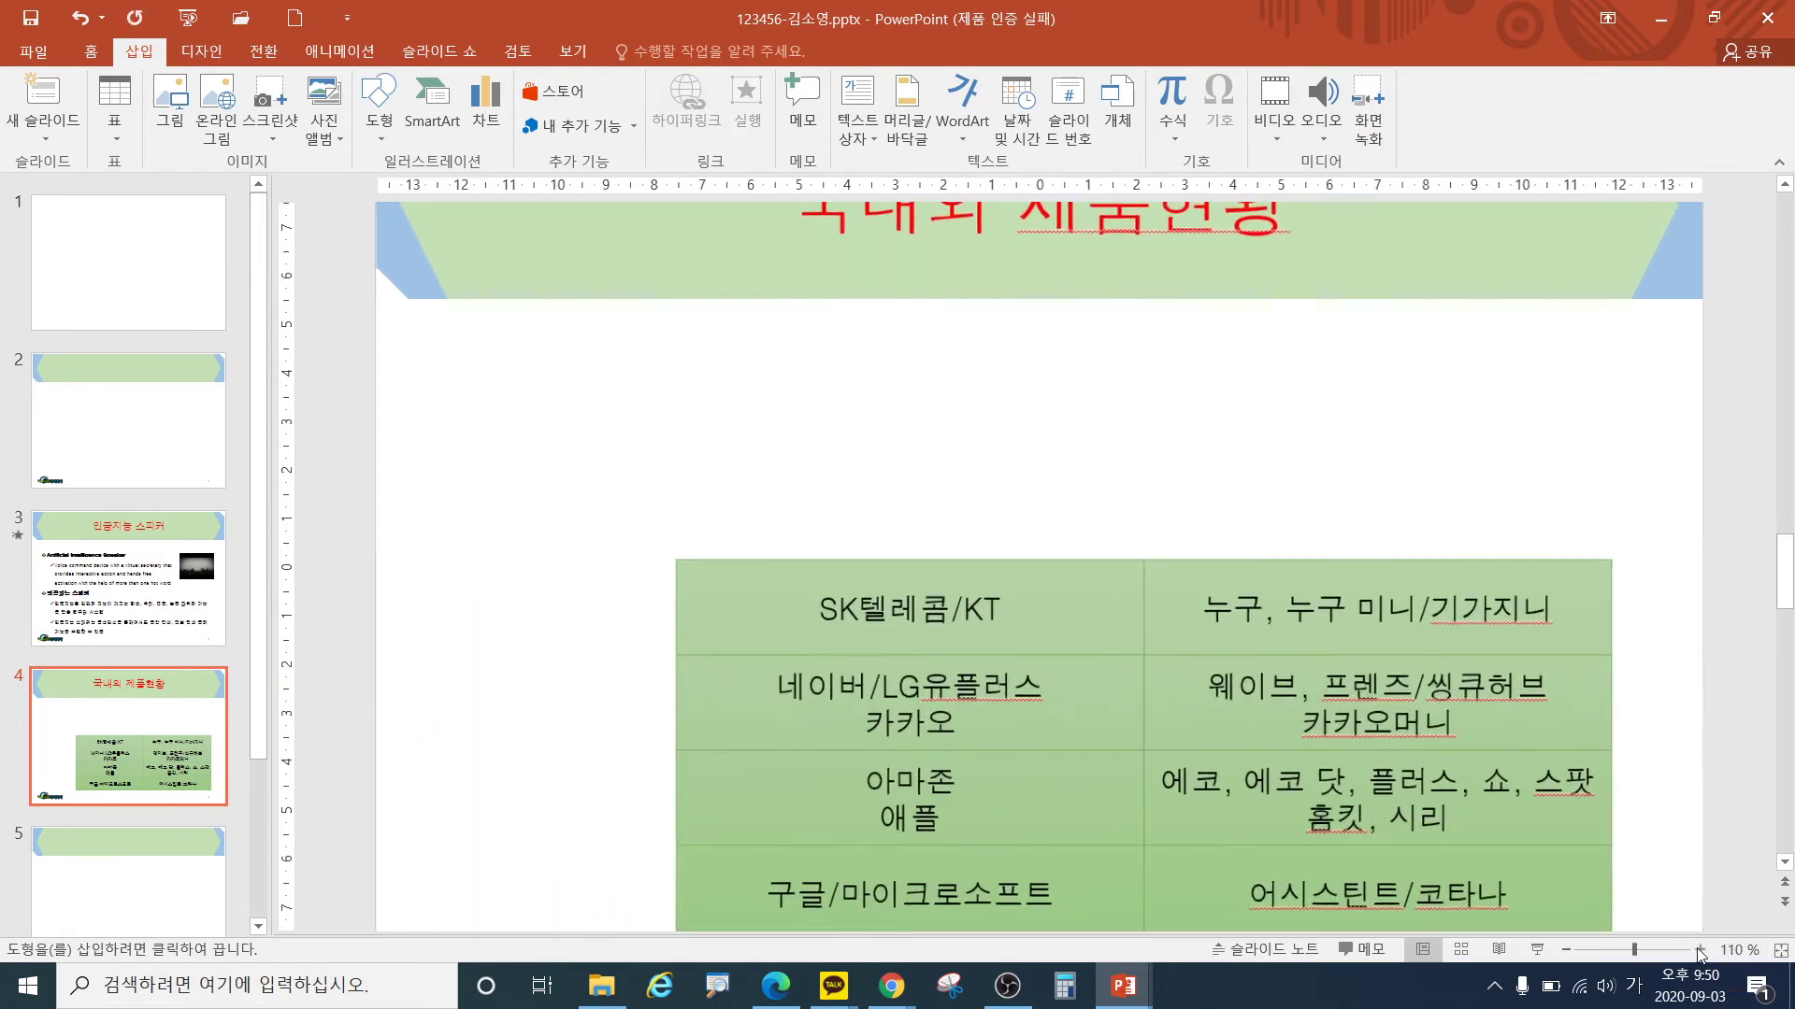
pyautogui.click(1706, 950)
pyautogui.scroll(-3, 1708, 730)
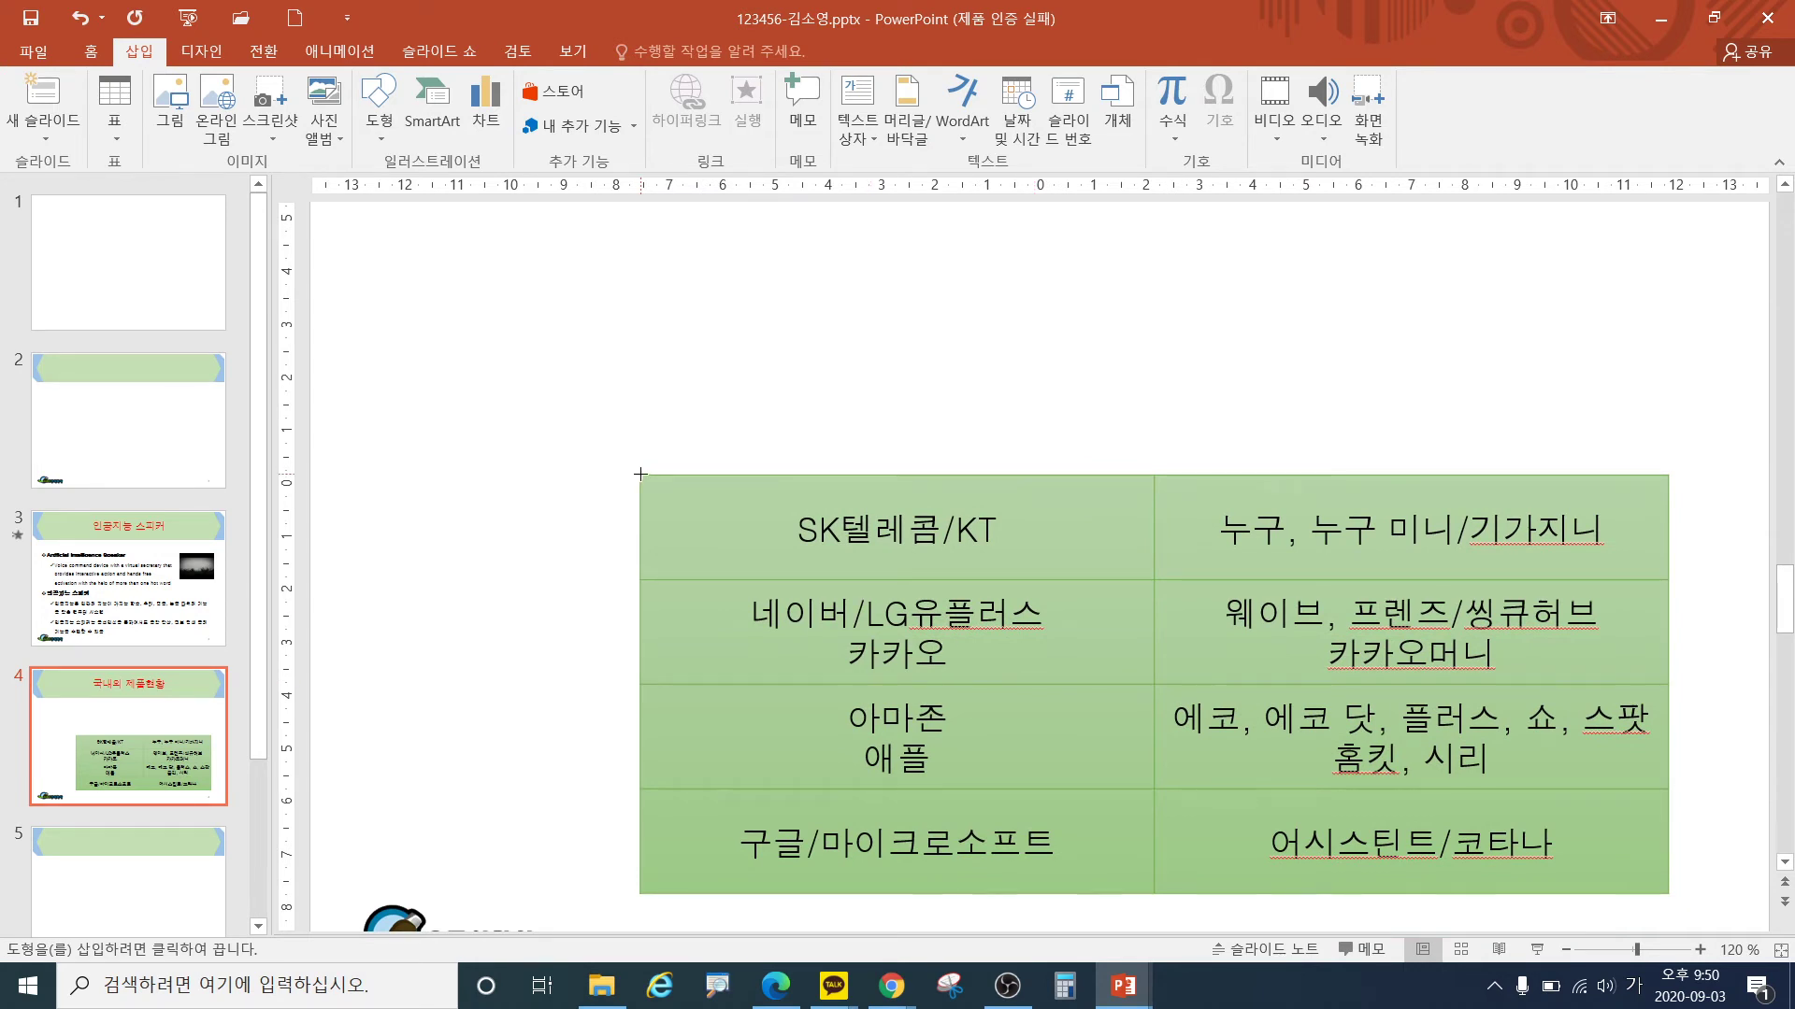
pyautogui.moveTo(640, 474); pyautogui.dragTo(434, 685)
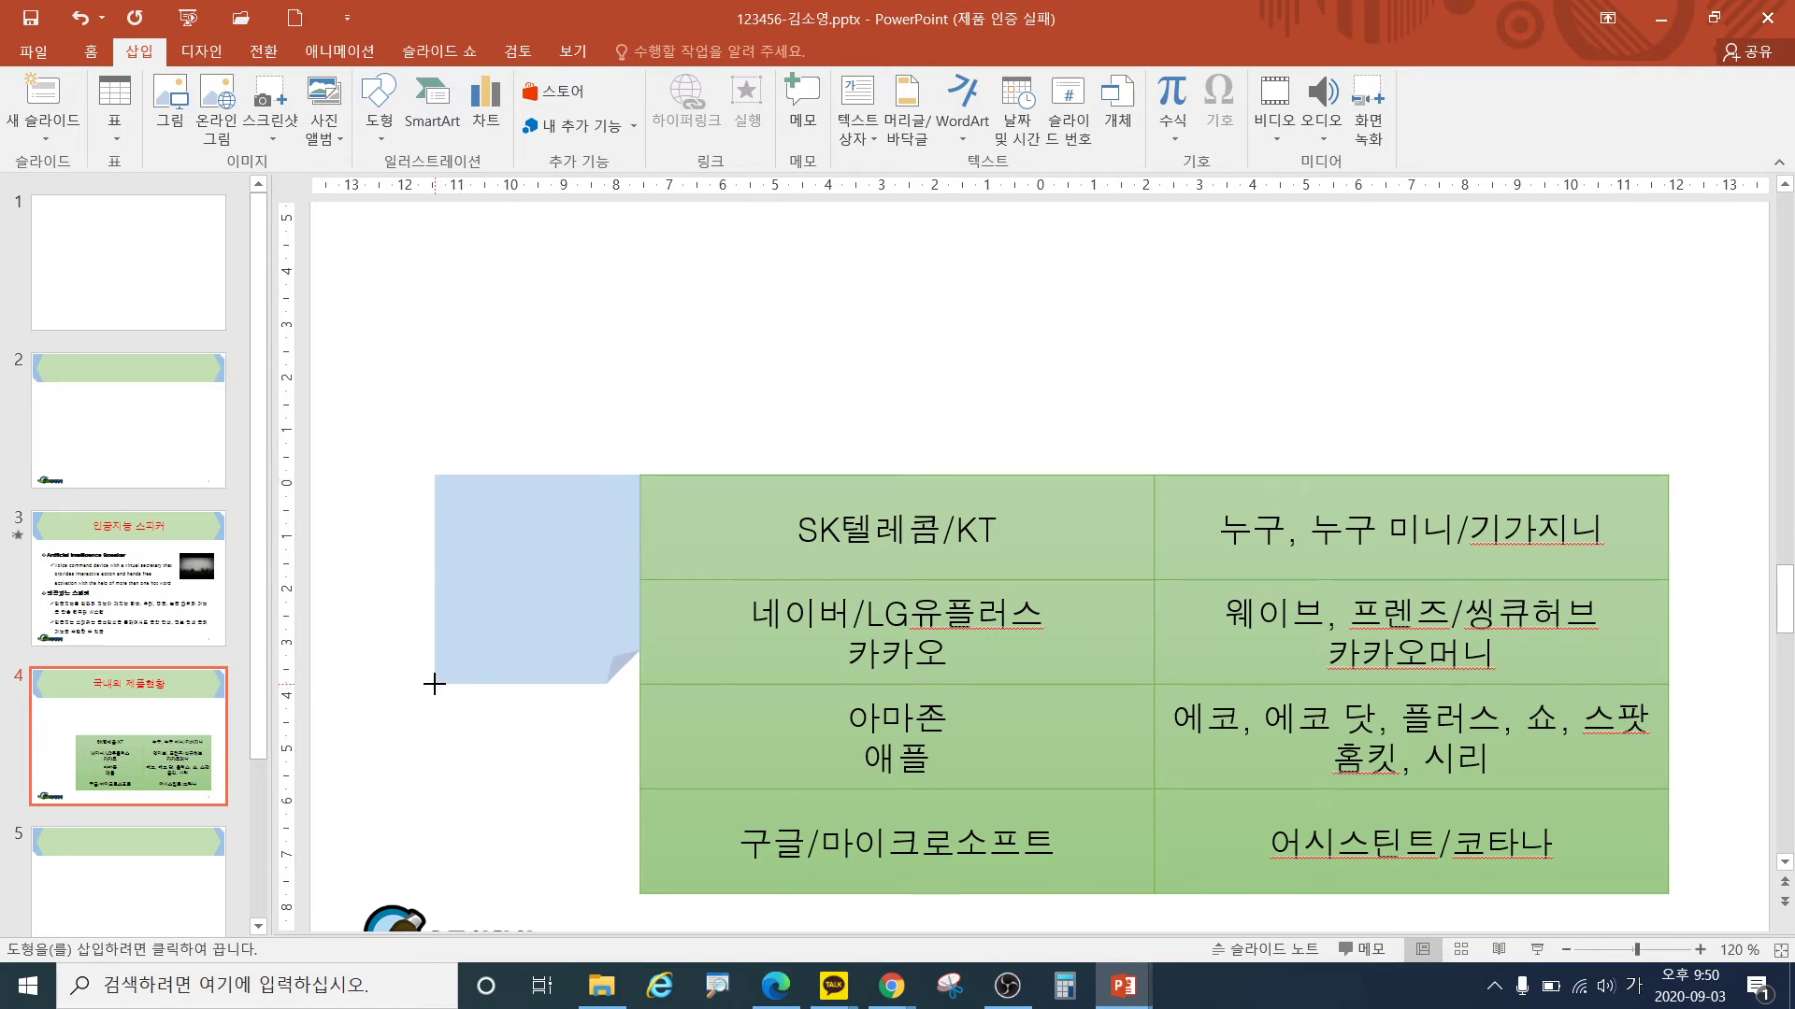
pyautogui.moveTo(436, 684); pyautogui.dragTo(542, 684)
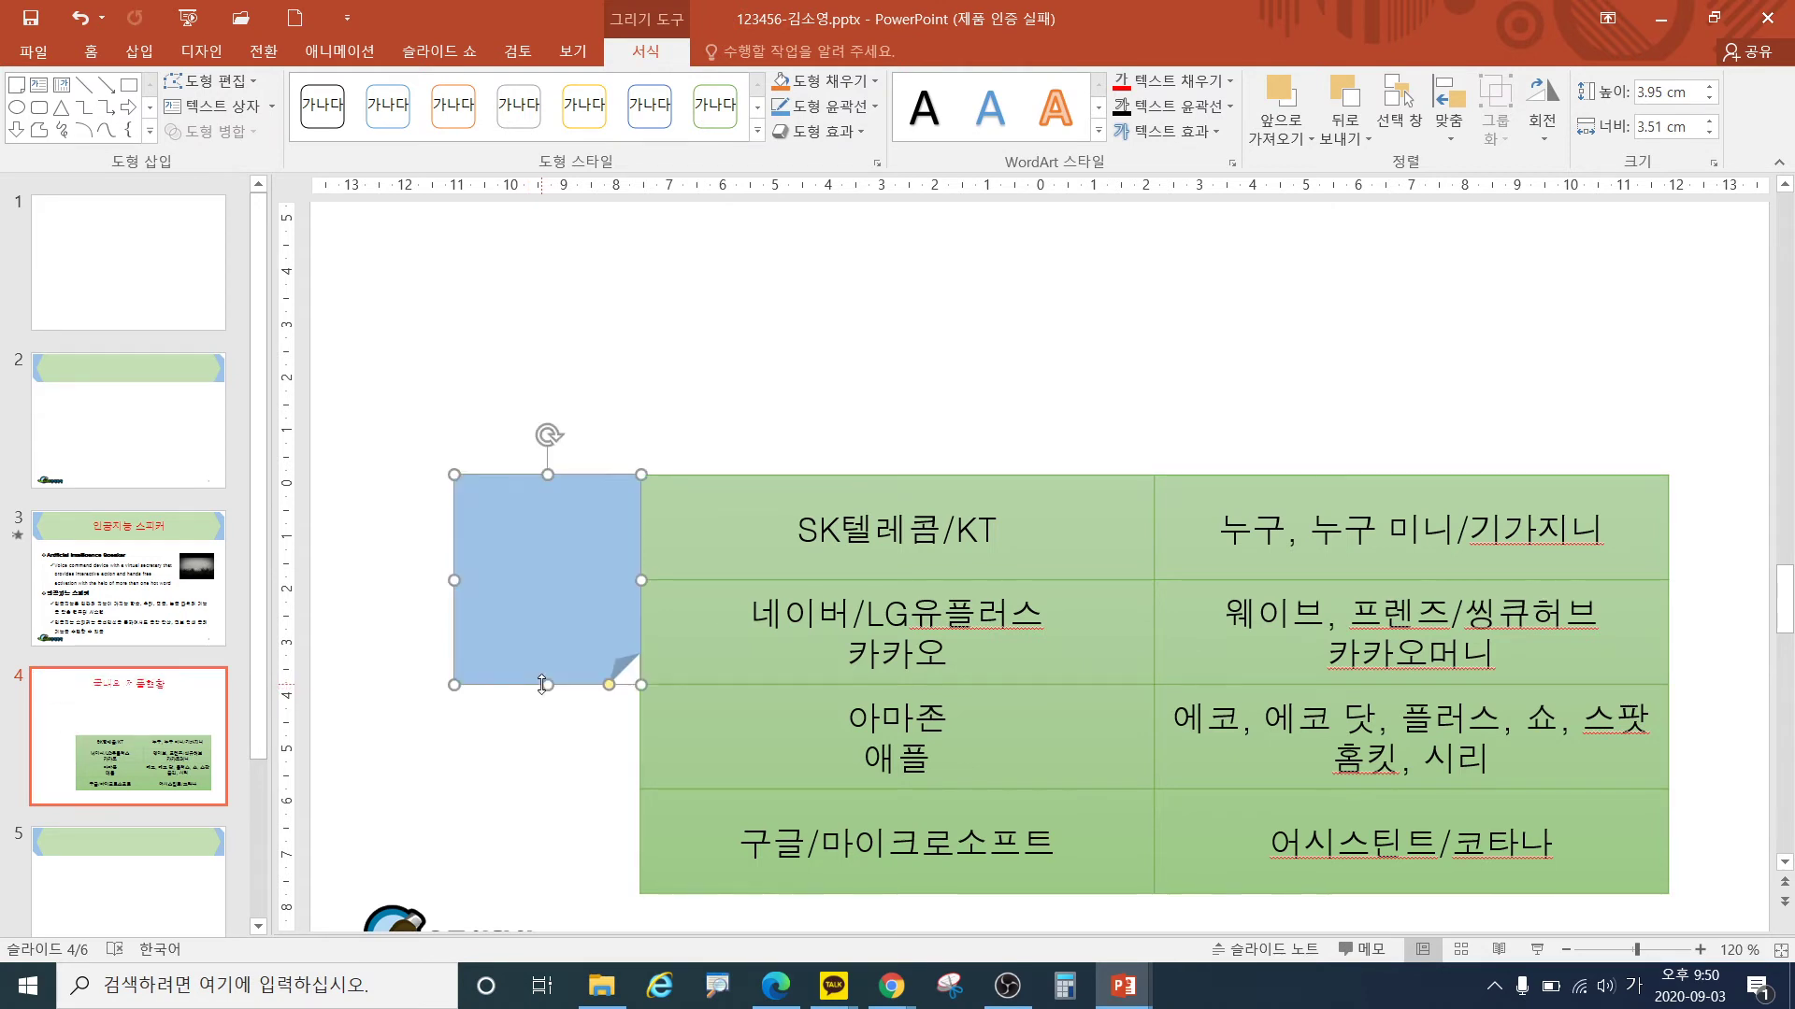
# - Fill the folded-corner shape with the light gradient (밝은 그라데이션) that fades from darker blue at its top to lighter at its bottom
pyautogui.press('ctrl')
pyautogui.press('ctrl')
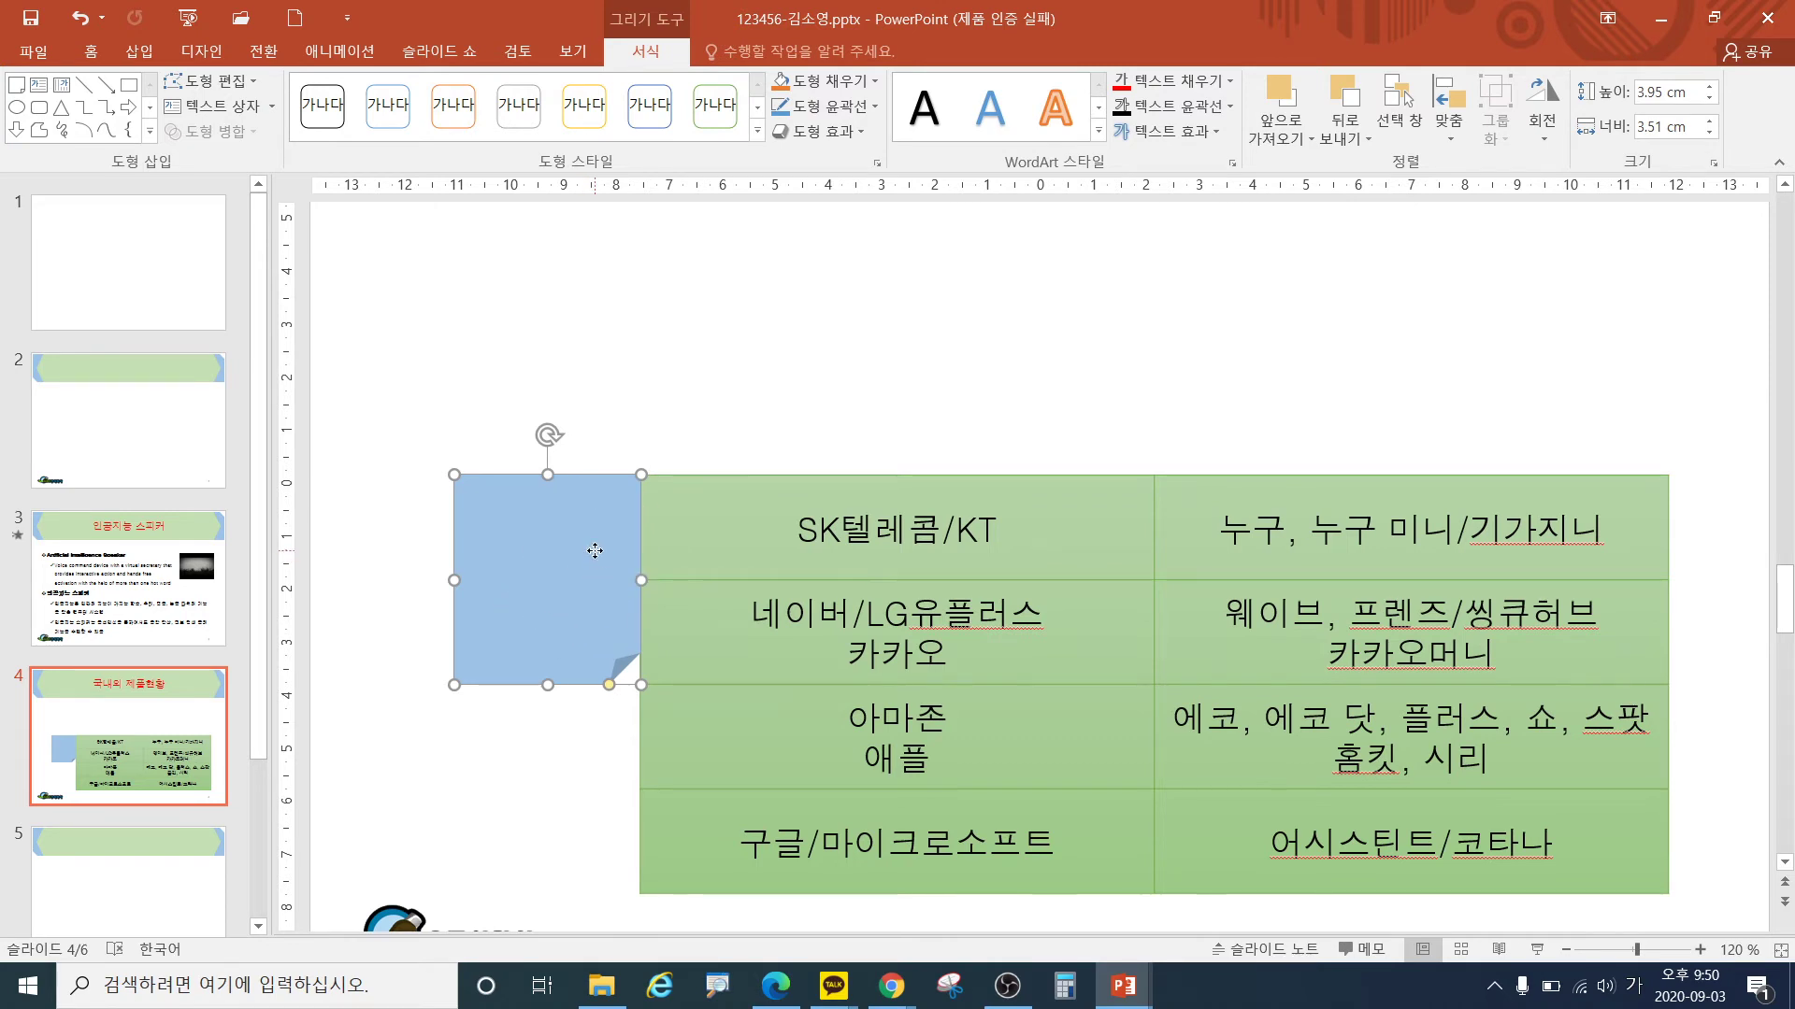
pyautogui.click(871, 82)
pyautogui.moveTo(884, 397)
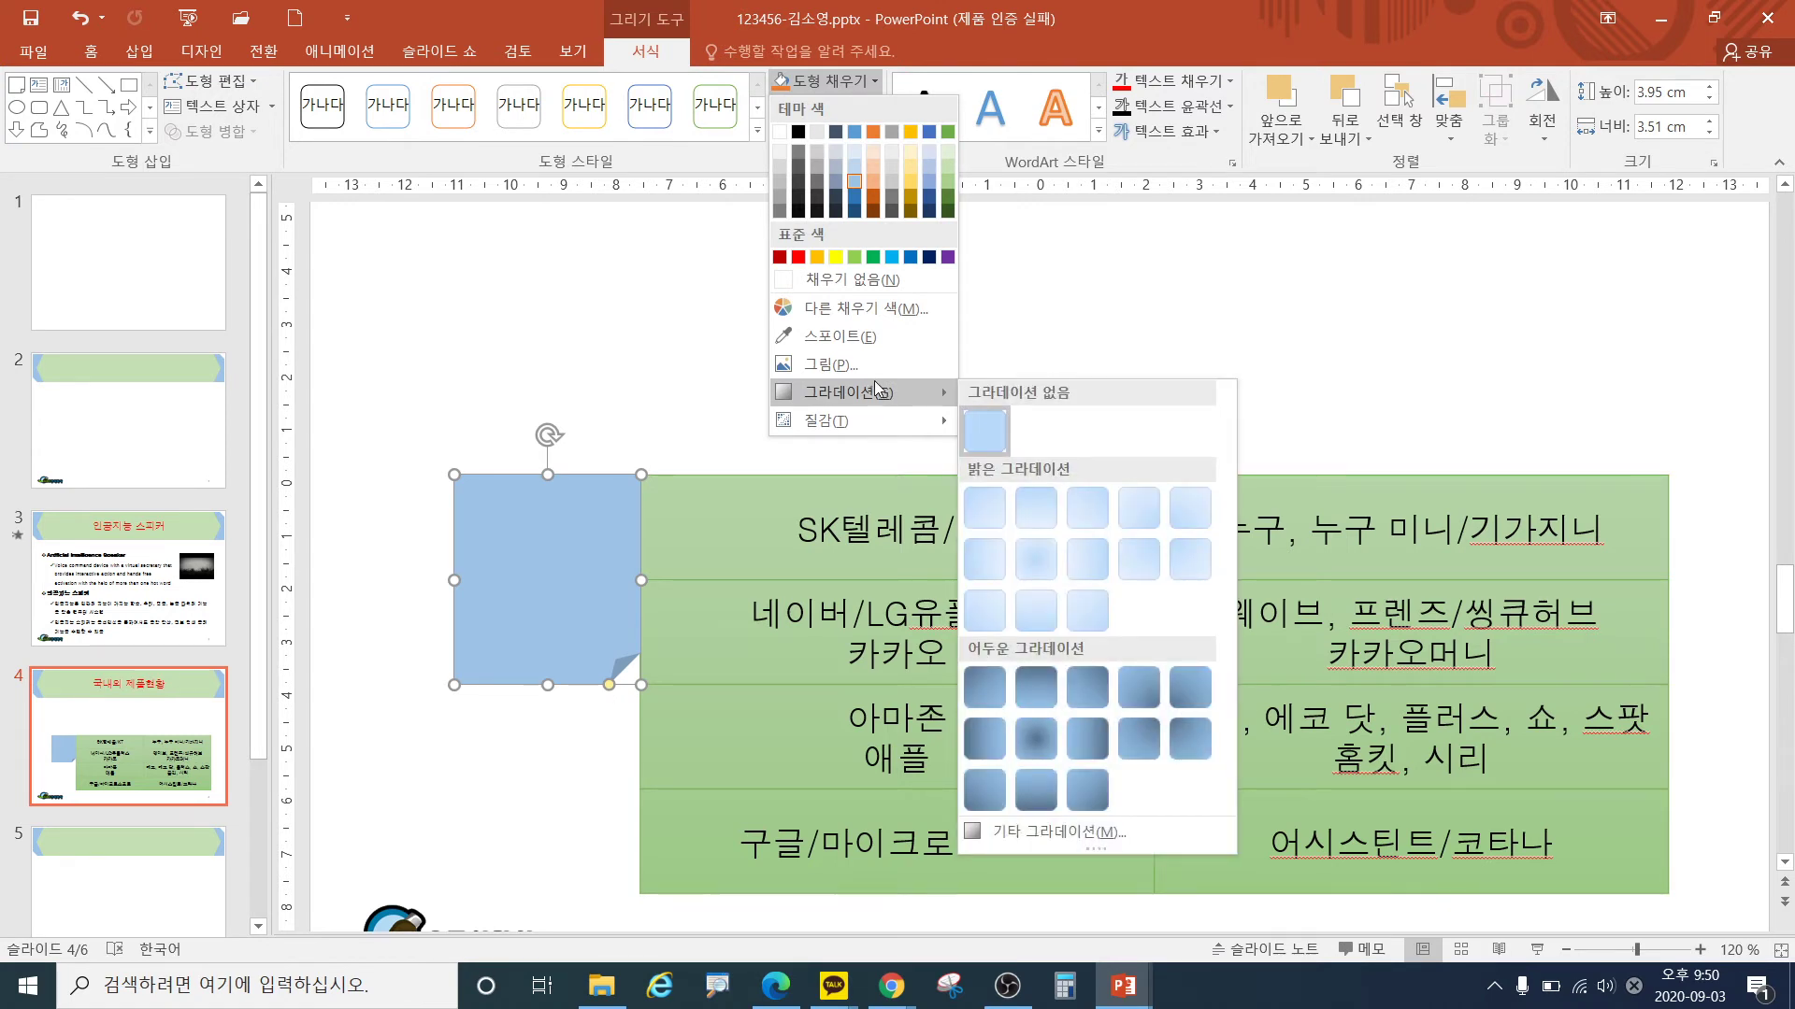
pyautogui.click(1036, 508)
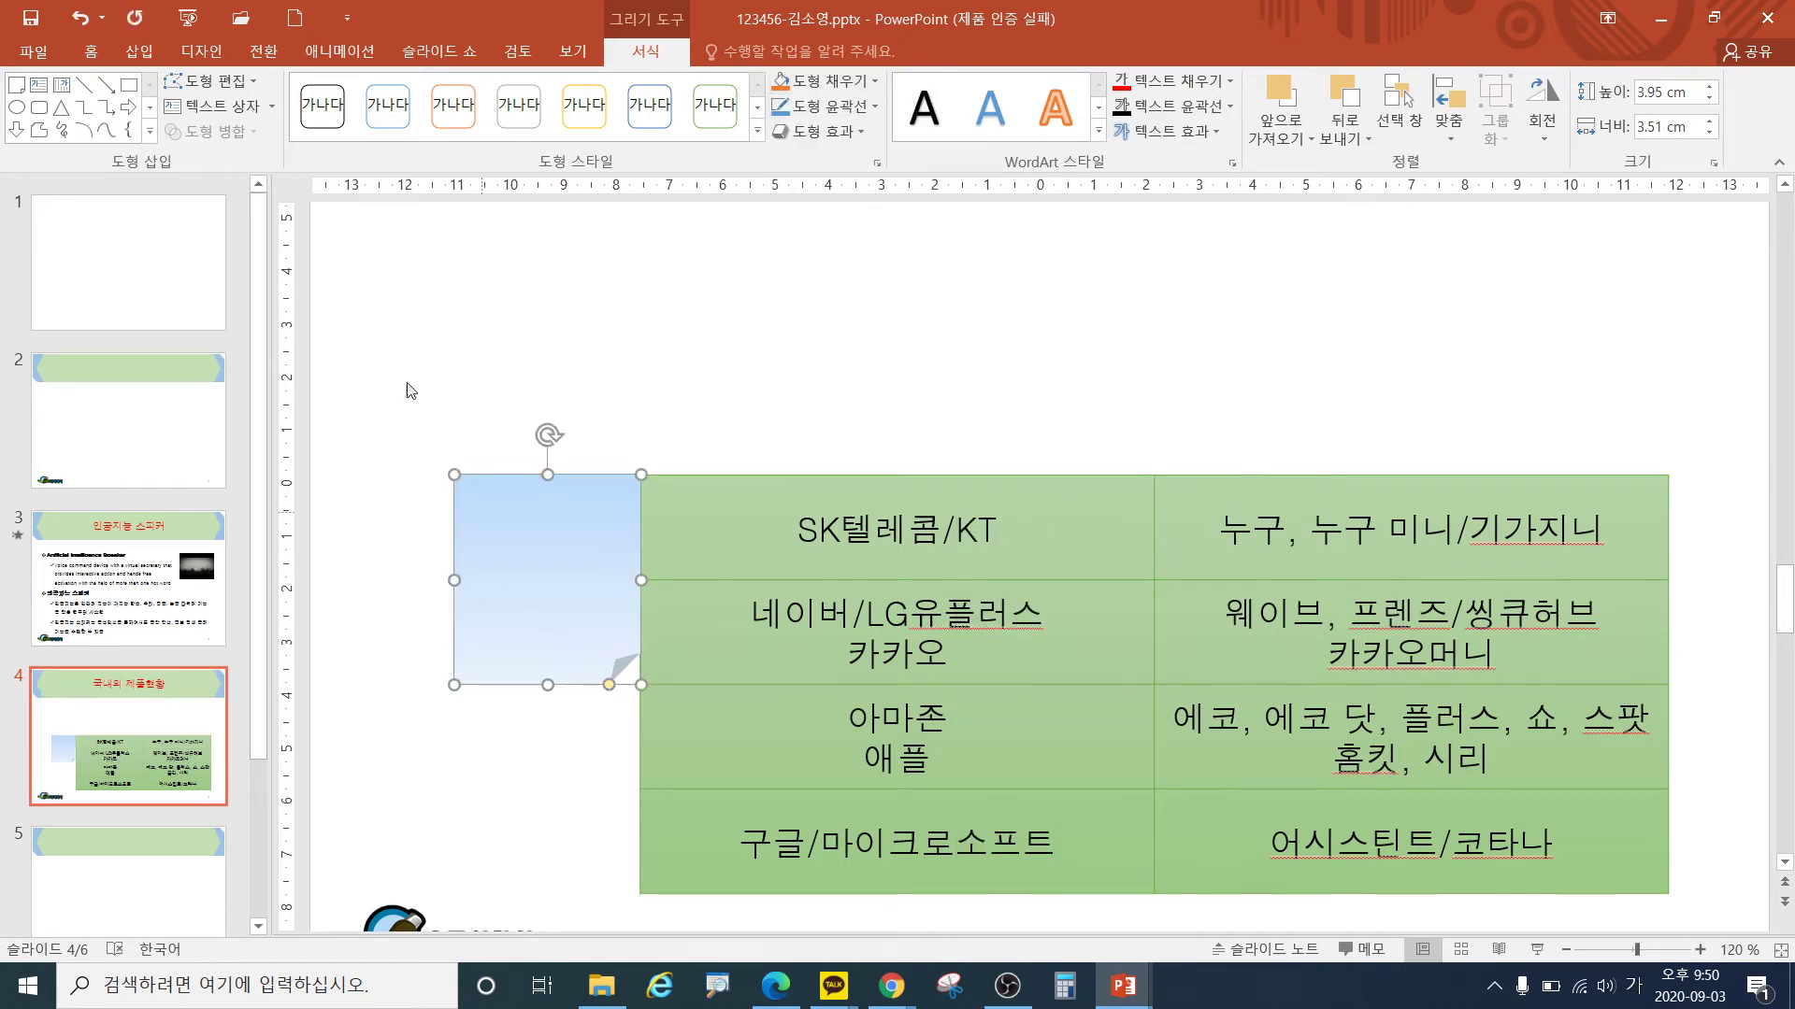
# - Set the folded-corner shape's text font to 돋움
pyautogui.click(92, 52)
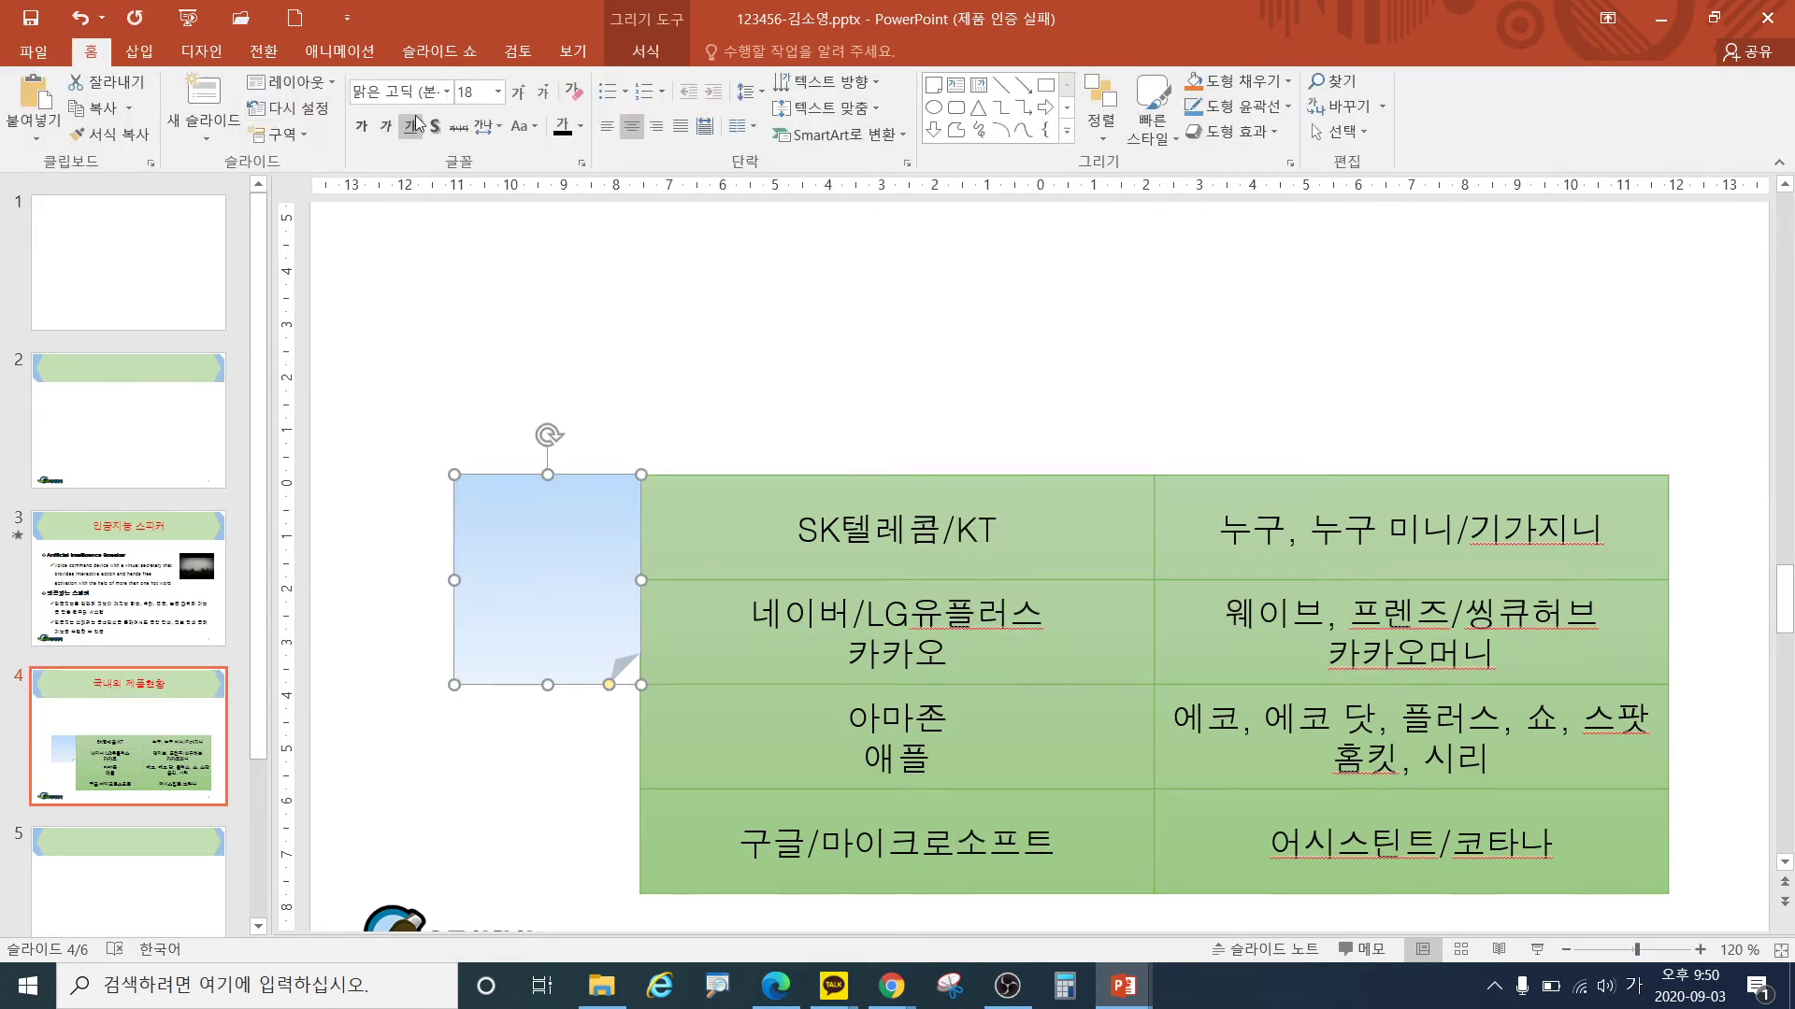
pyautogui.click(443, 92)
pyautogui.write('돋움')
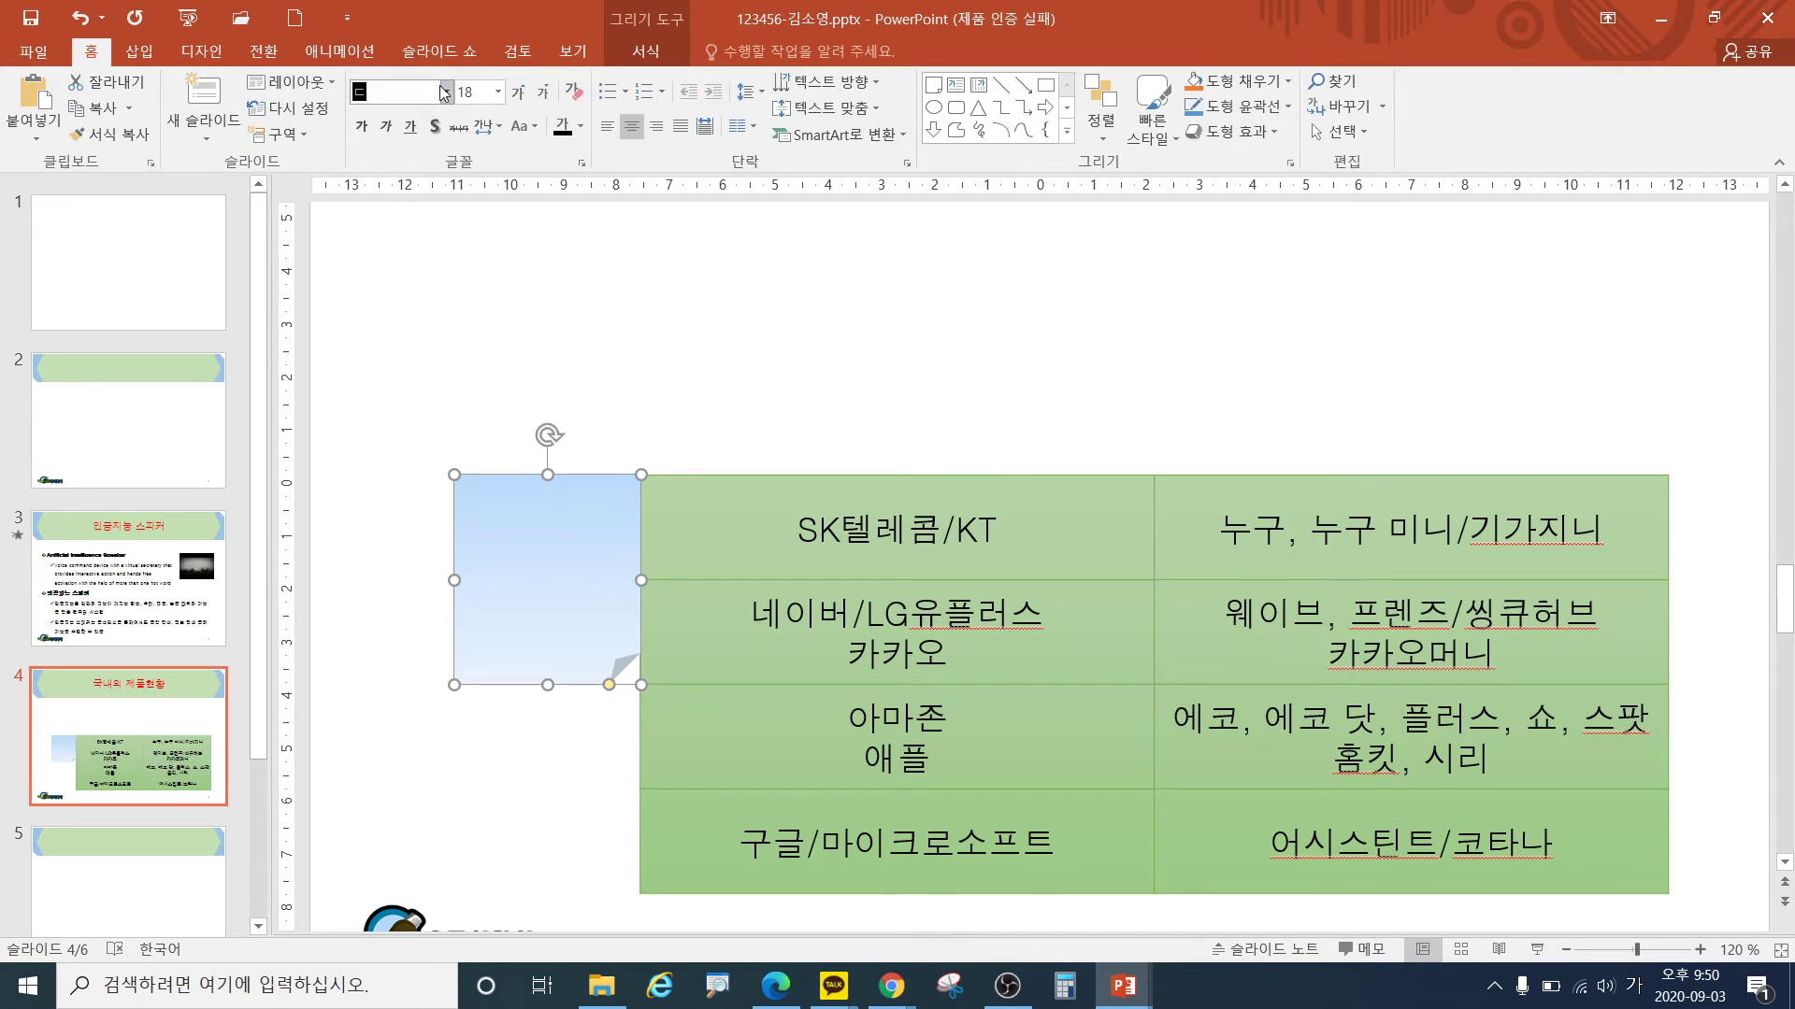
pyautogui.press('Return')
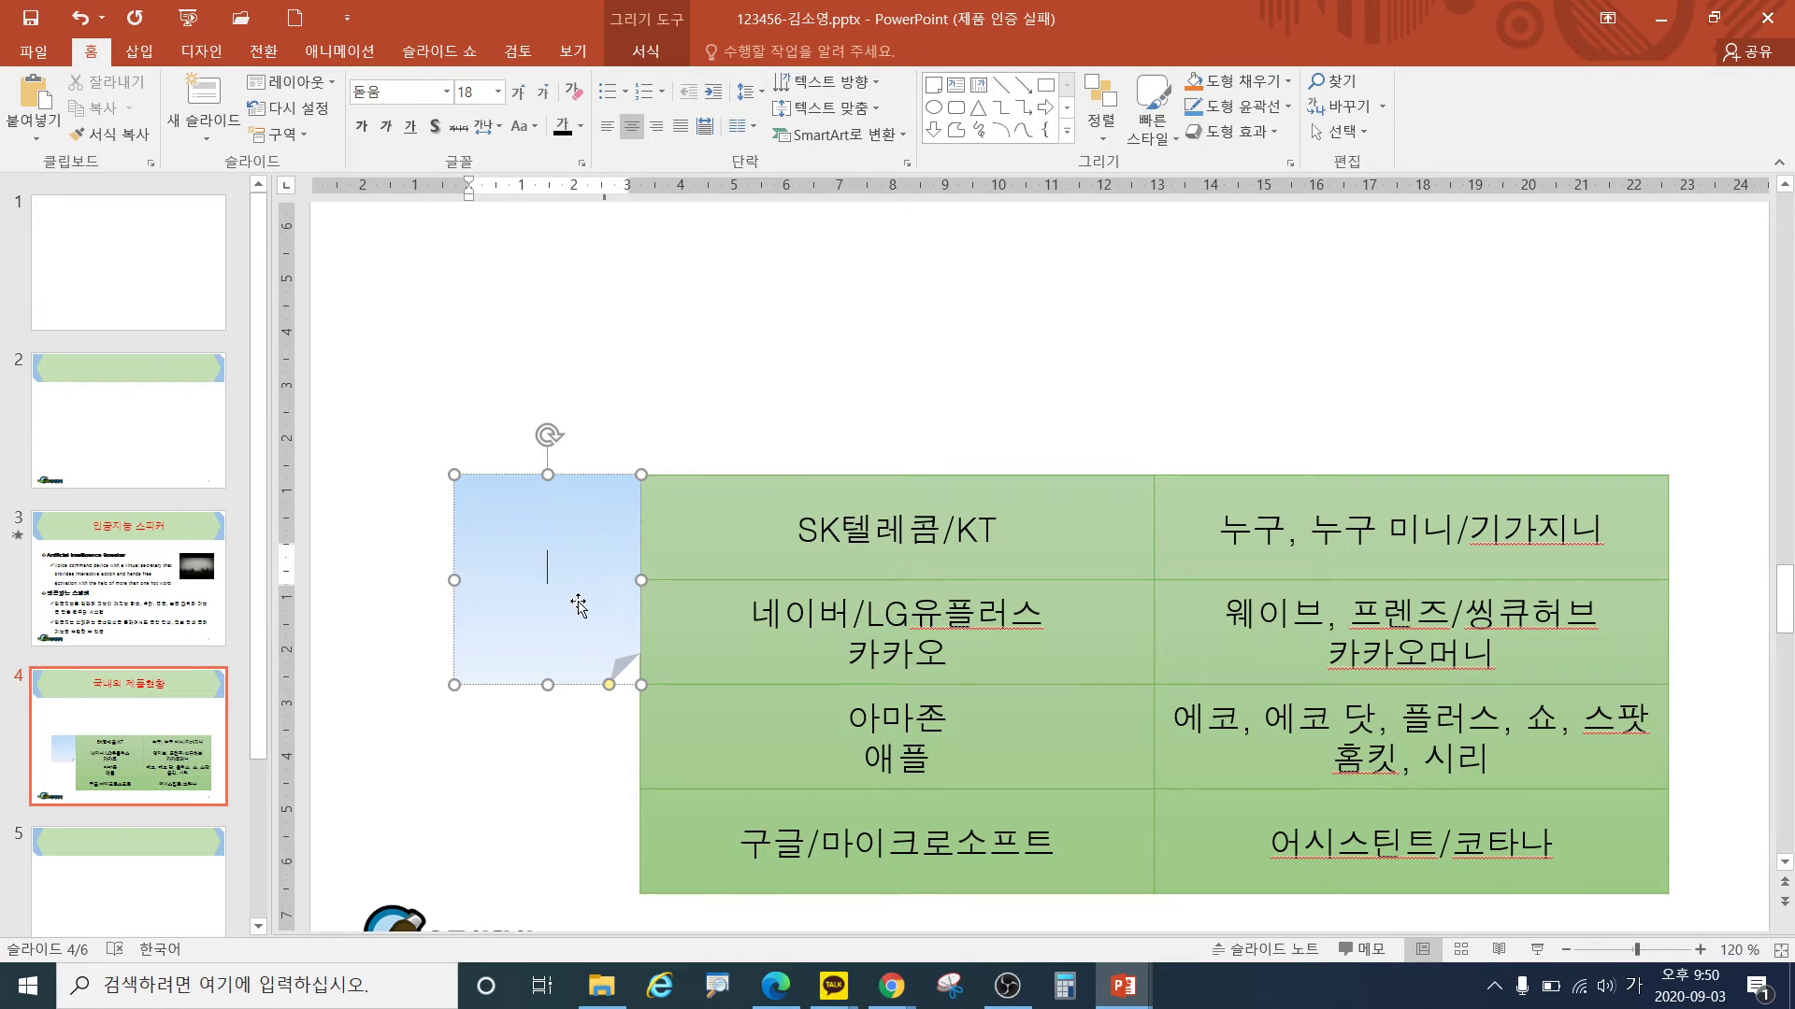
# - Label the folded-corner shape 국내, place a copy of it directly below beside the last two table rows, and label the copy 국외
pyautogui.write('국내')
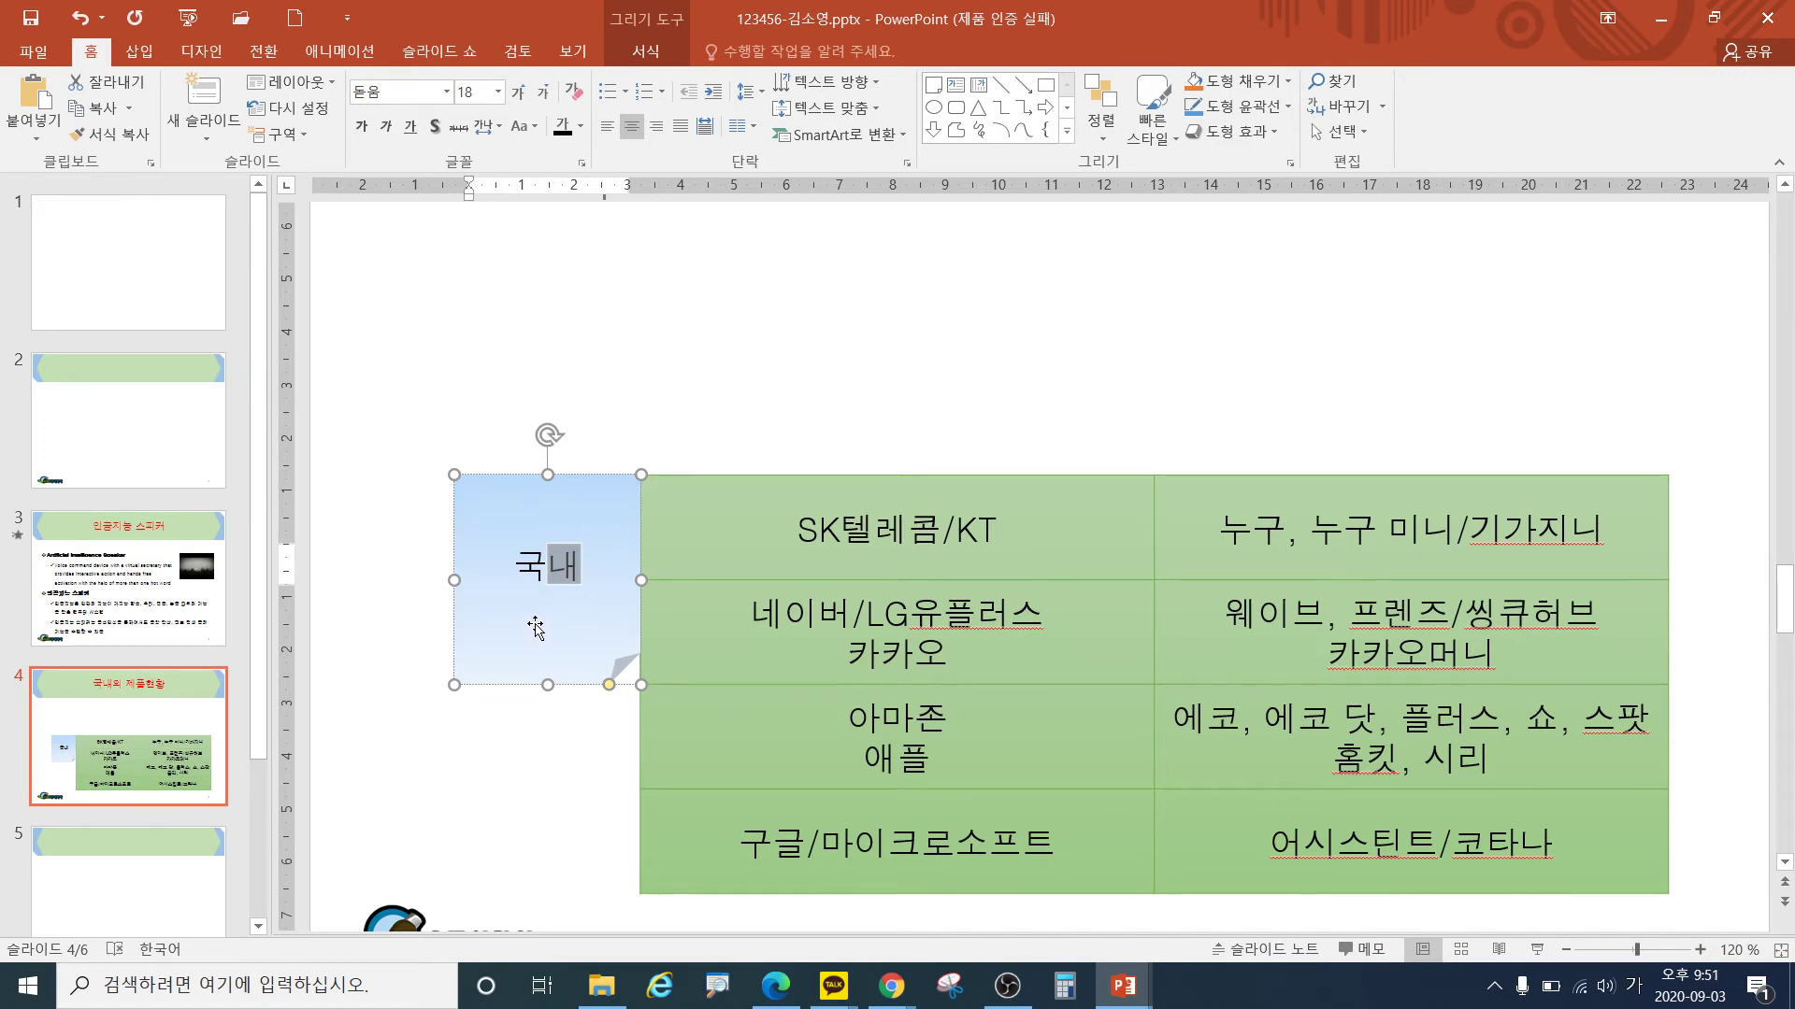
pyautogui.moveTo(540, 632); pyautogui.dragTo(513, 828)
pyautogui.click(546, 781)
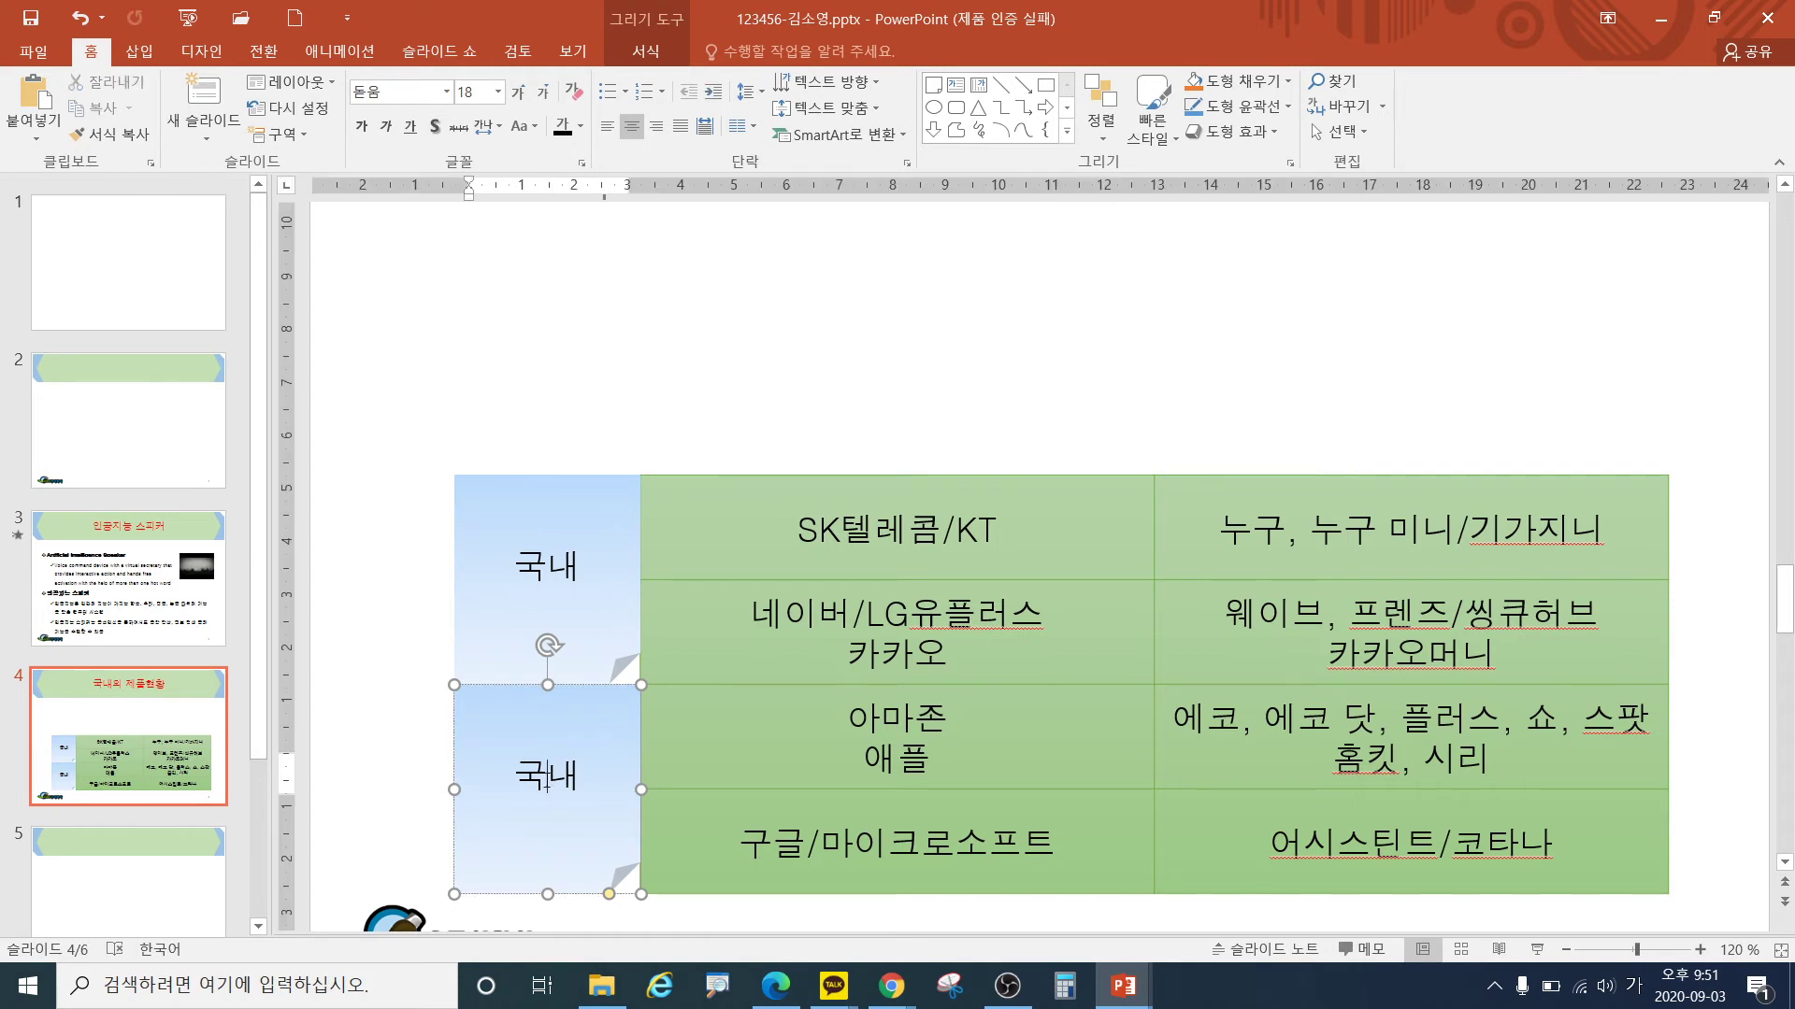
pyautogui.doubleClick(567, 791)
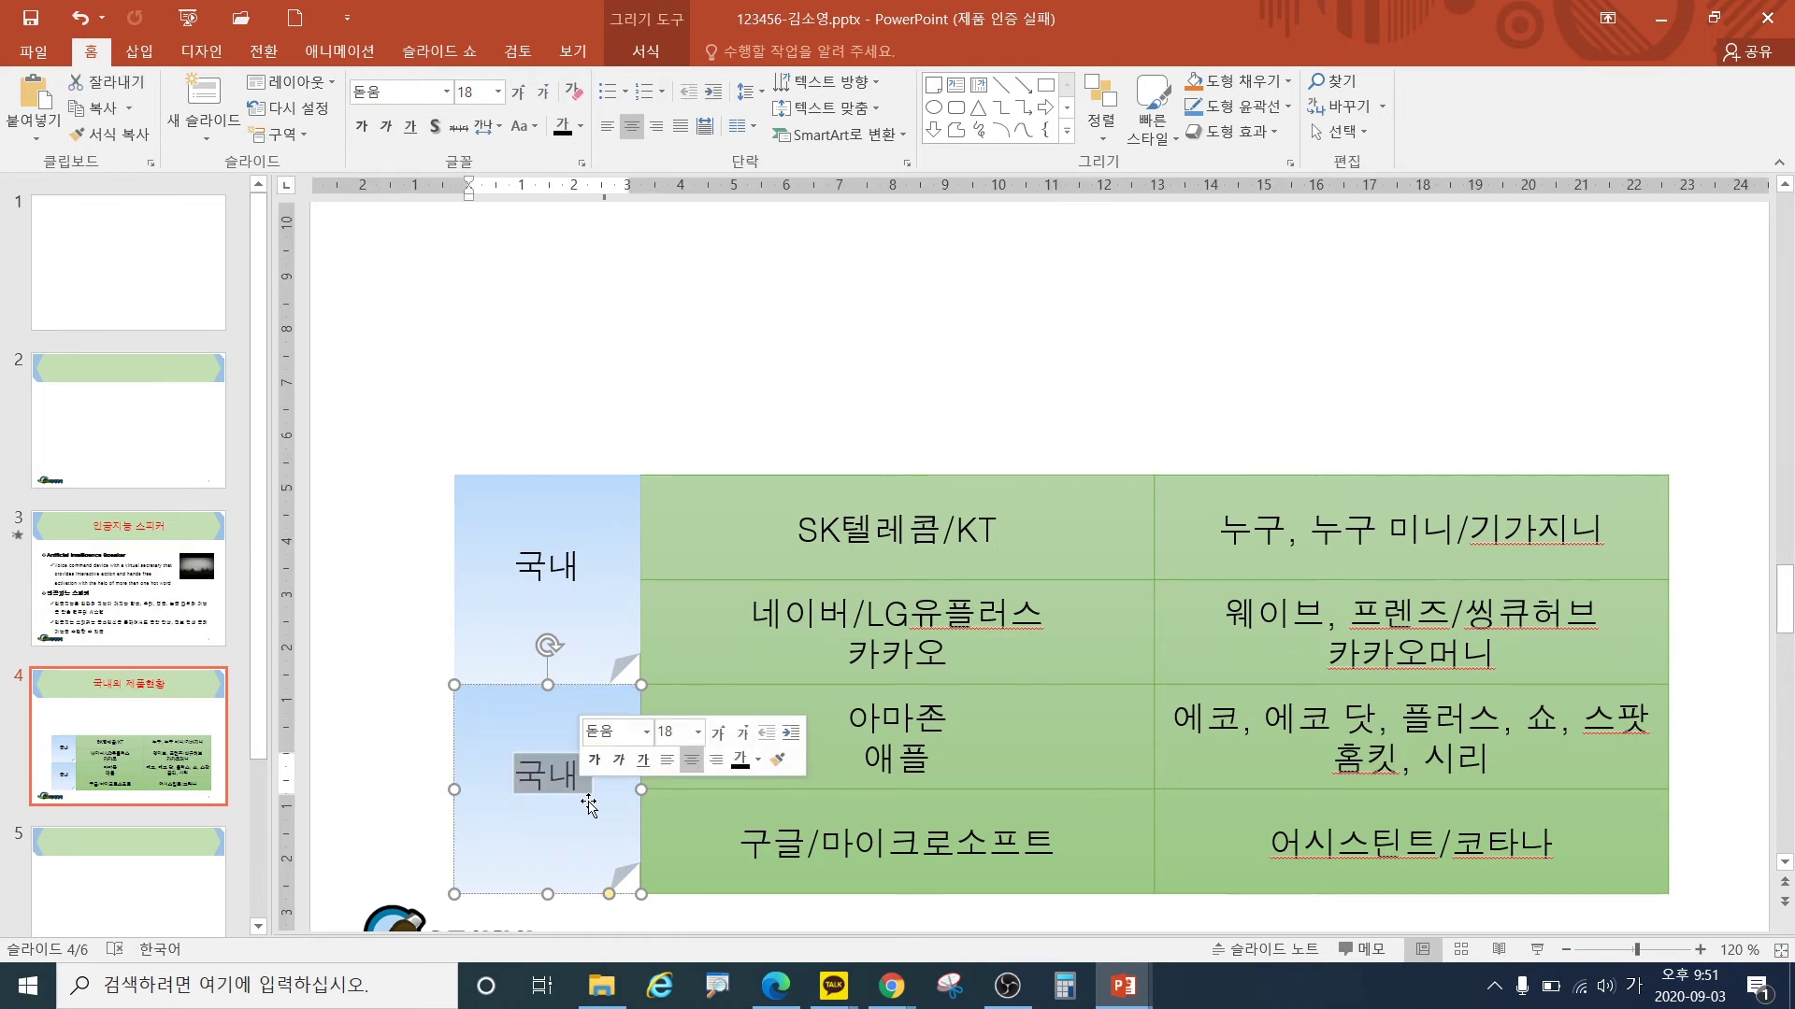
pyautogui.write('국외')
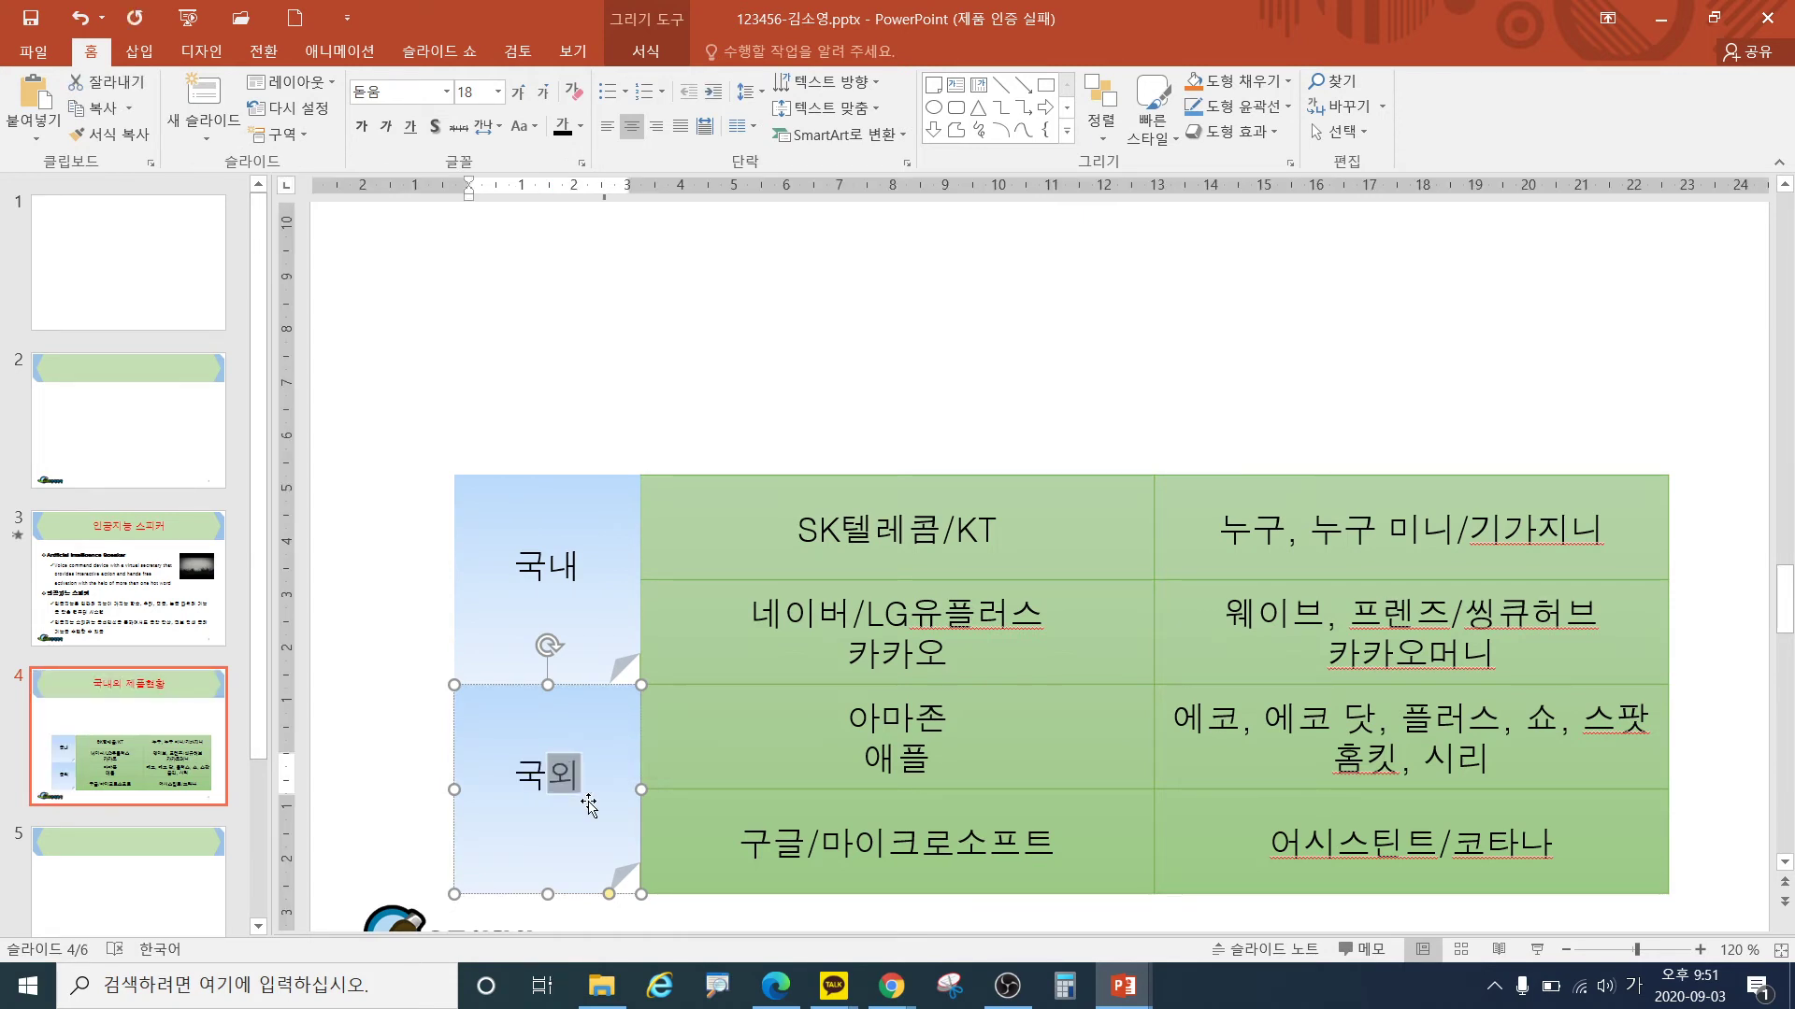
# - Give both folded-corner shapes, 국내 and 국외, a black outline with a weight of 1 pt
pyautogui.keyDown('shift'); pyautogui.click(498, 540); pyautogui.keyUp('shift')
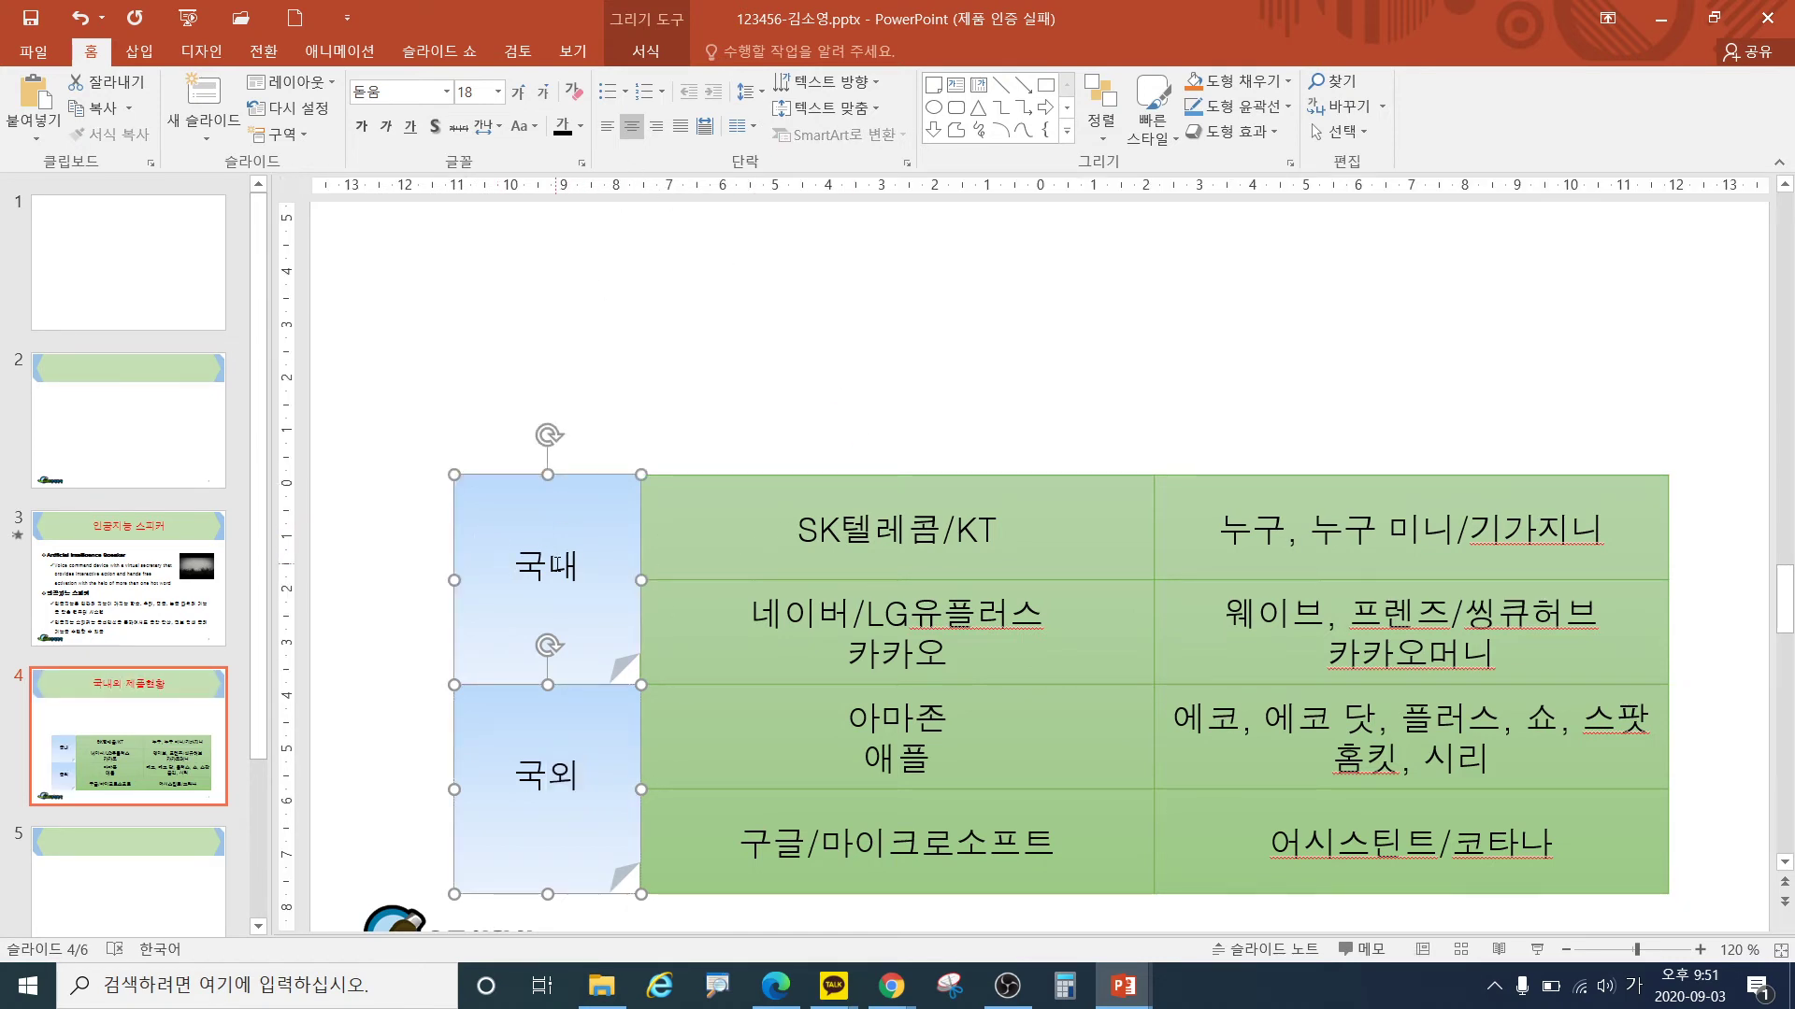
pyautogui.click(651, 52)
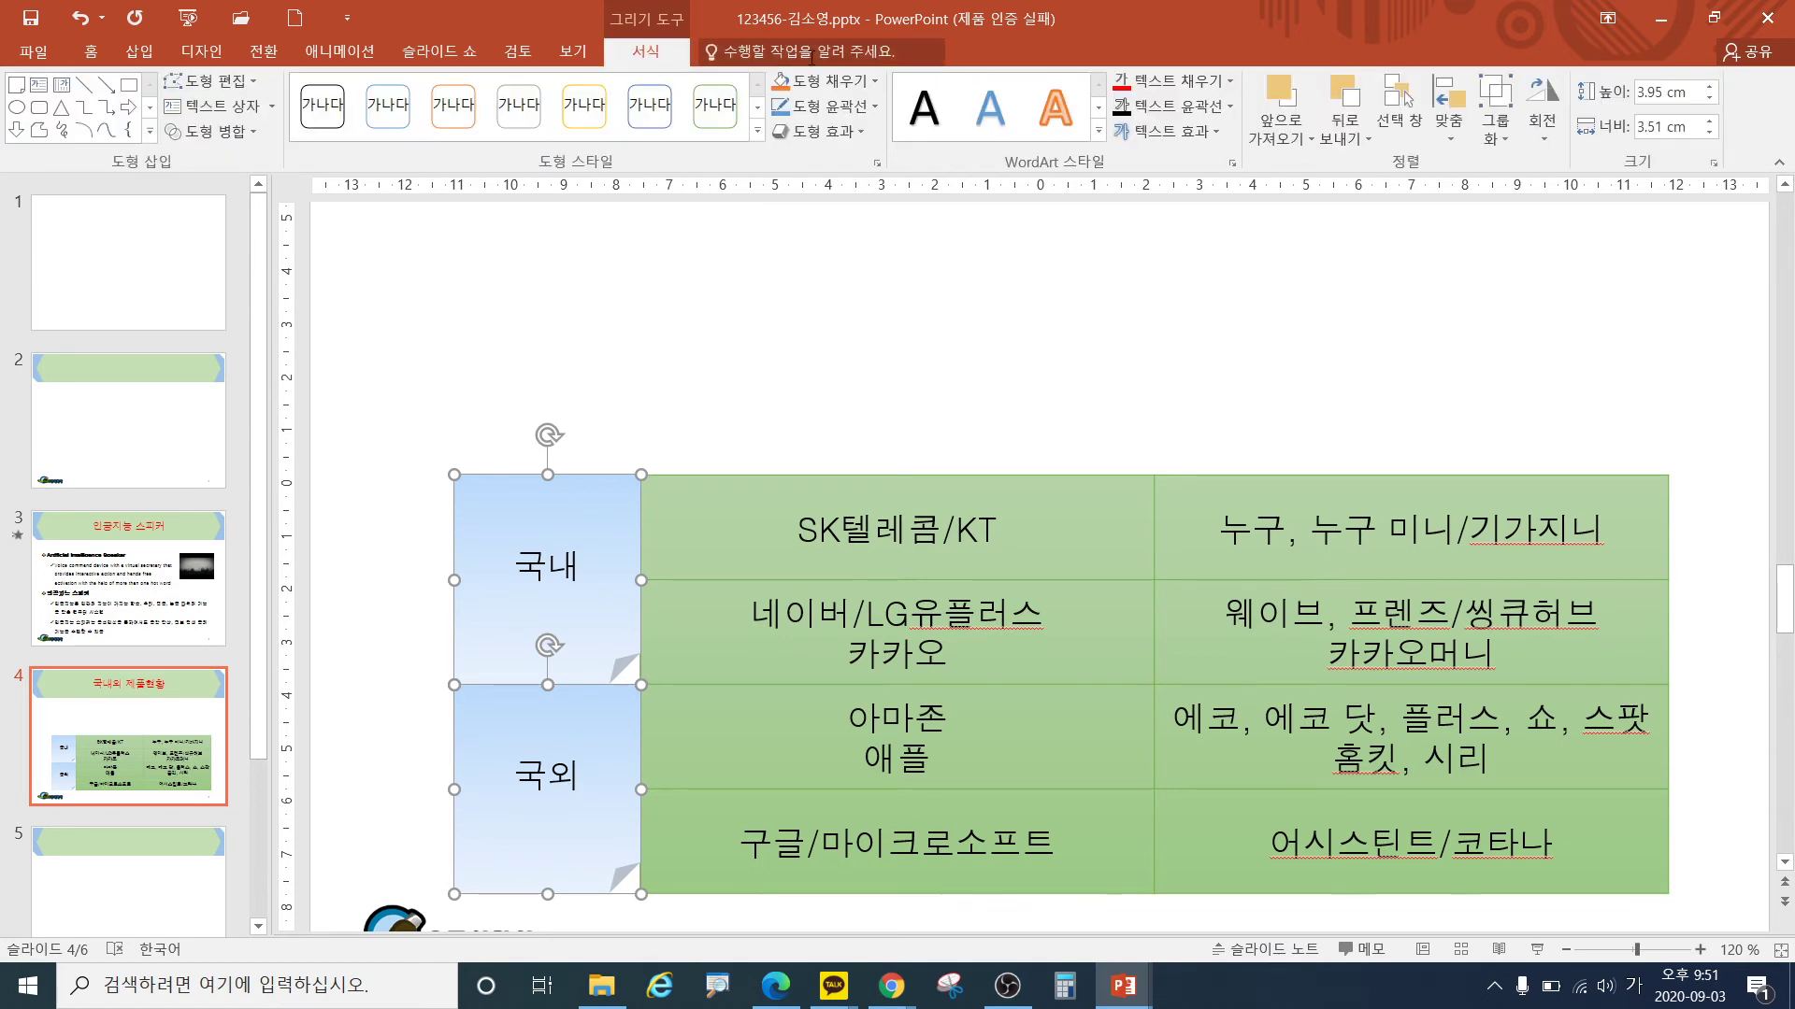
pyautogui.click(853, 110)
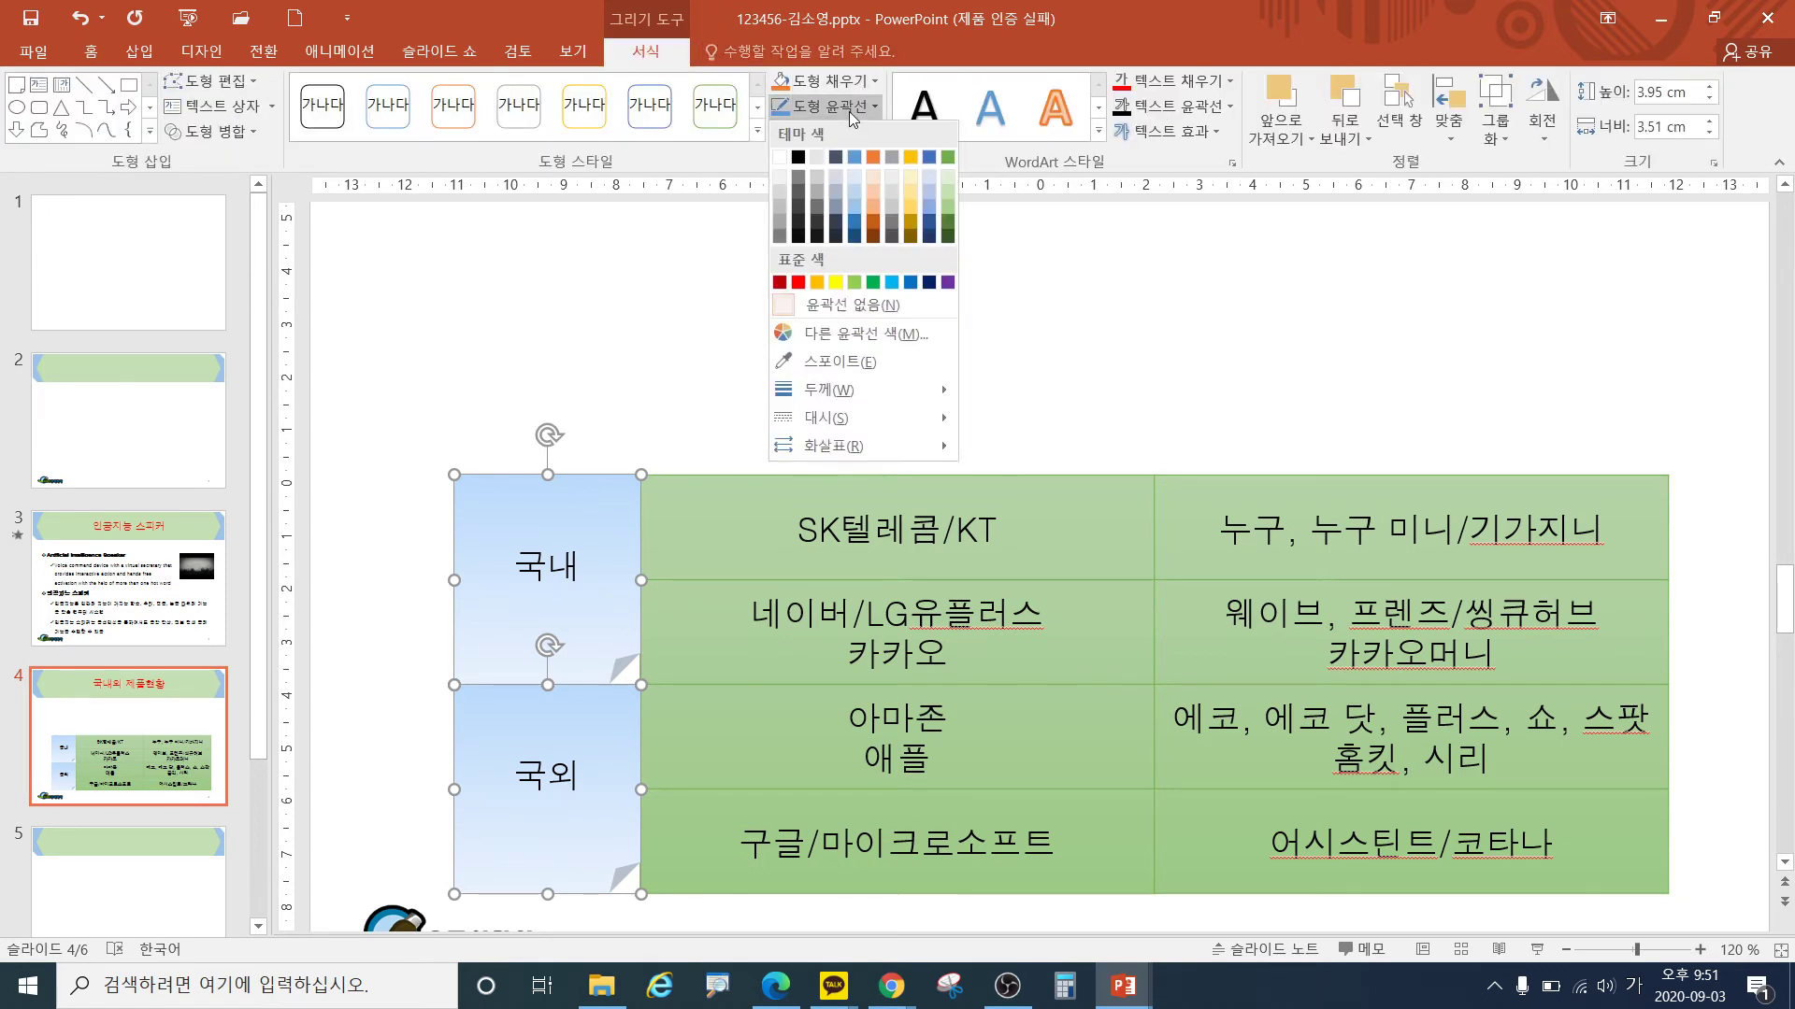
pyautogui.click(800, 158)
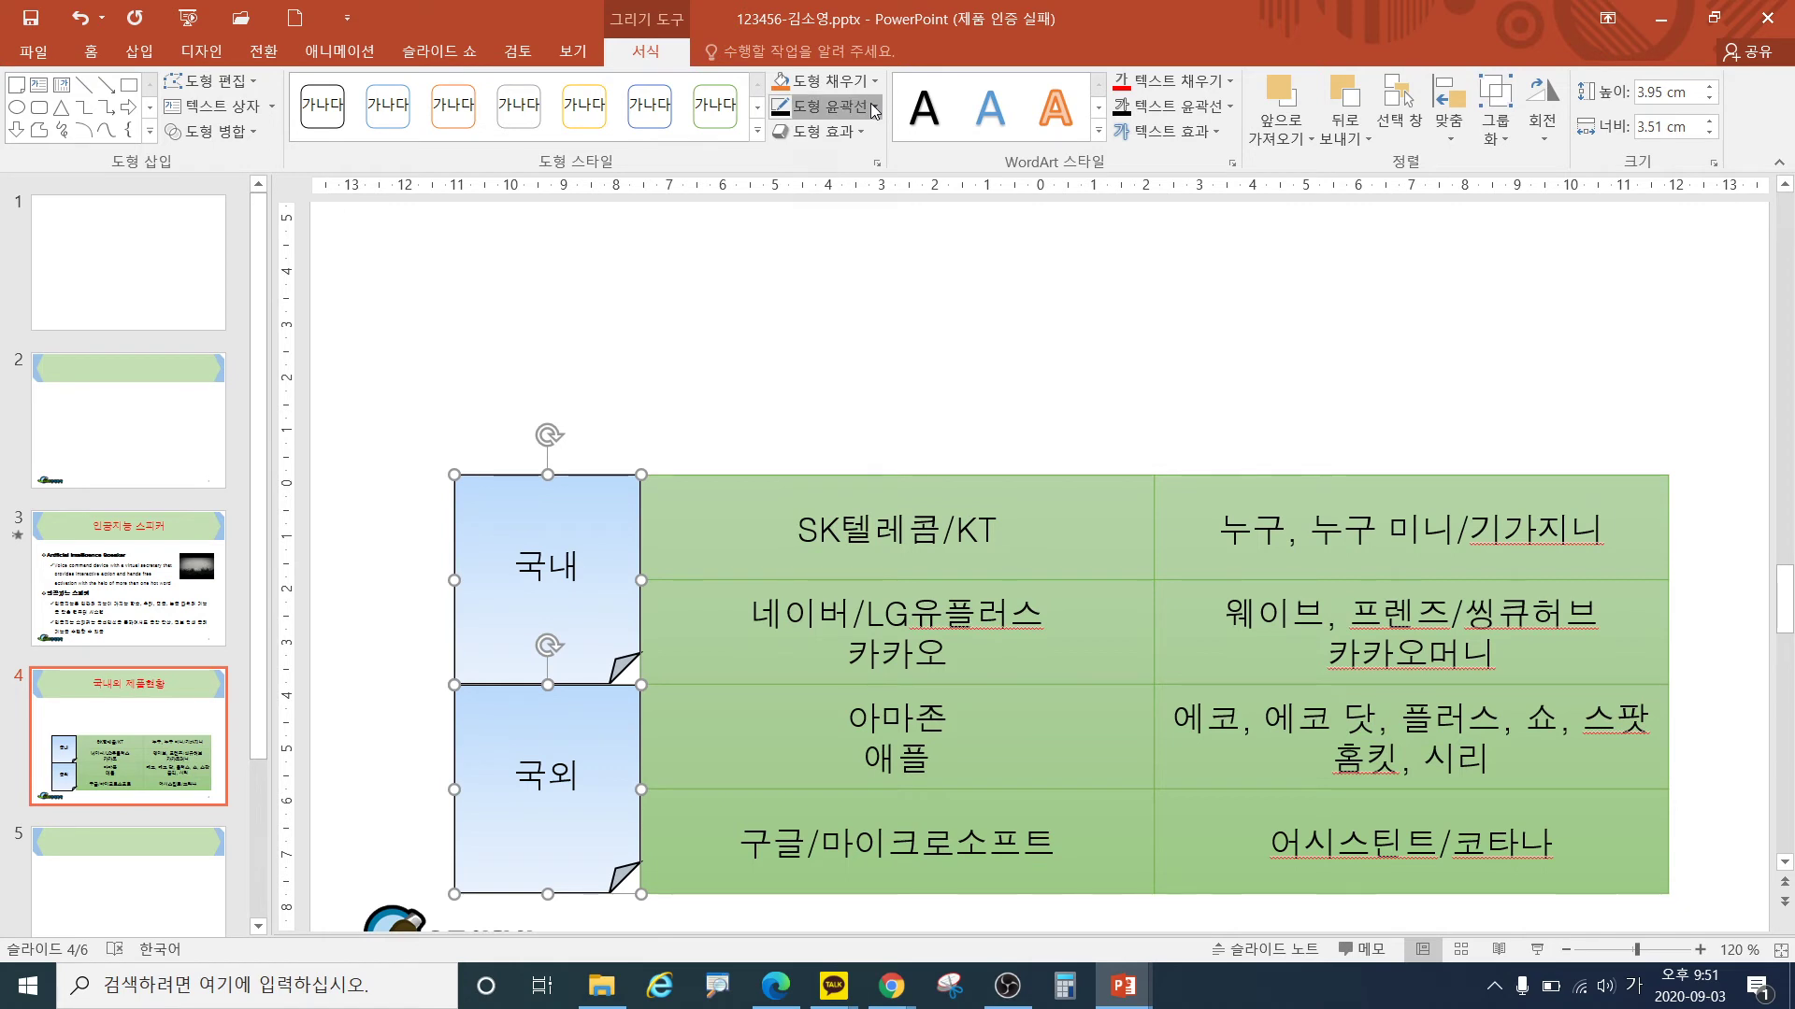
pyautogui.click(874, 106)
pyautogui.moveTo(823, 389)
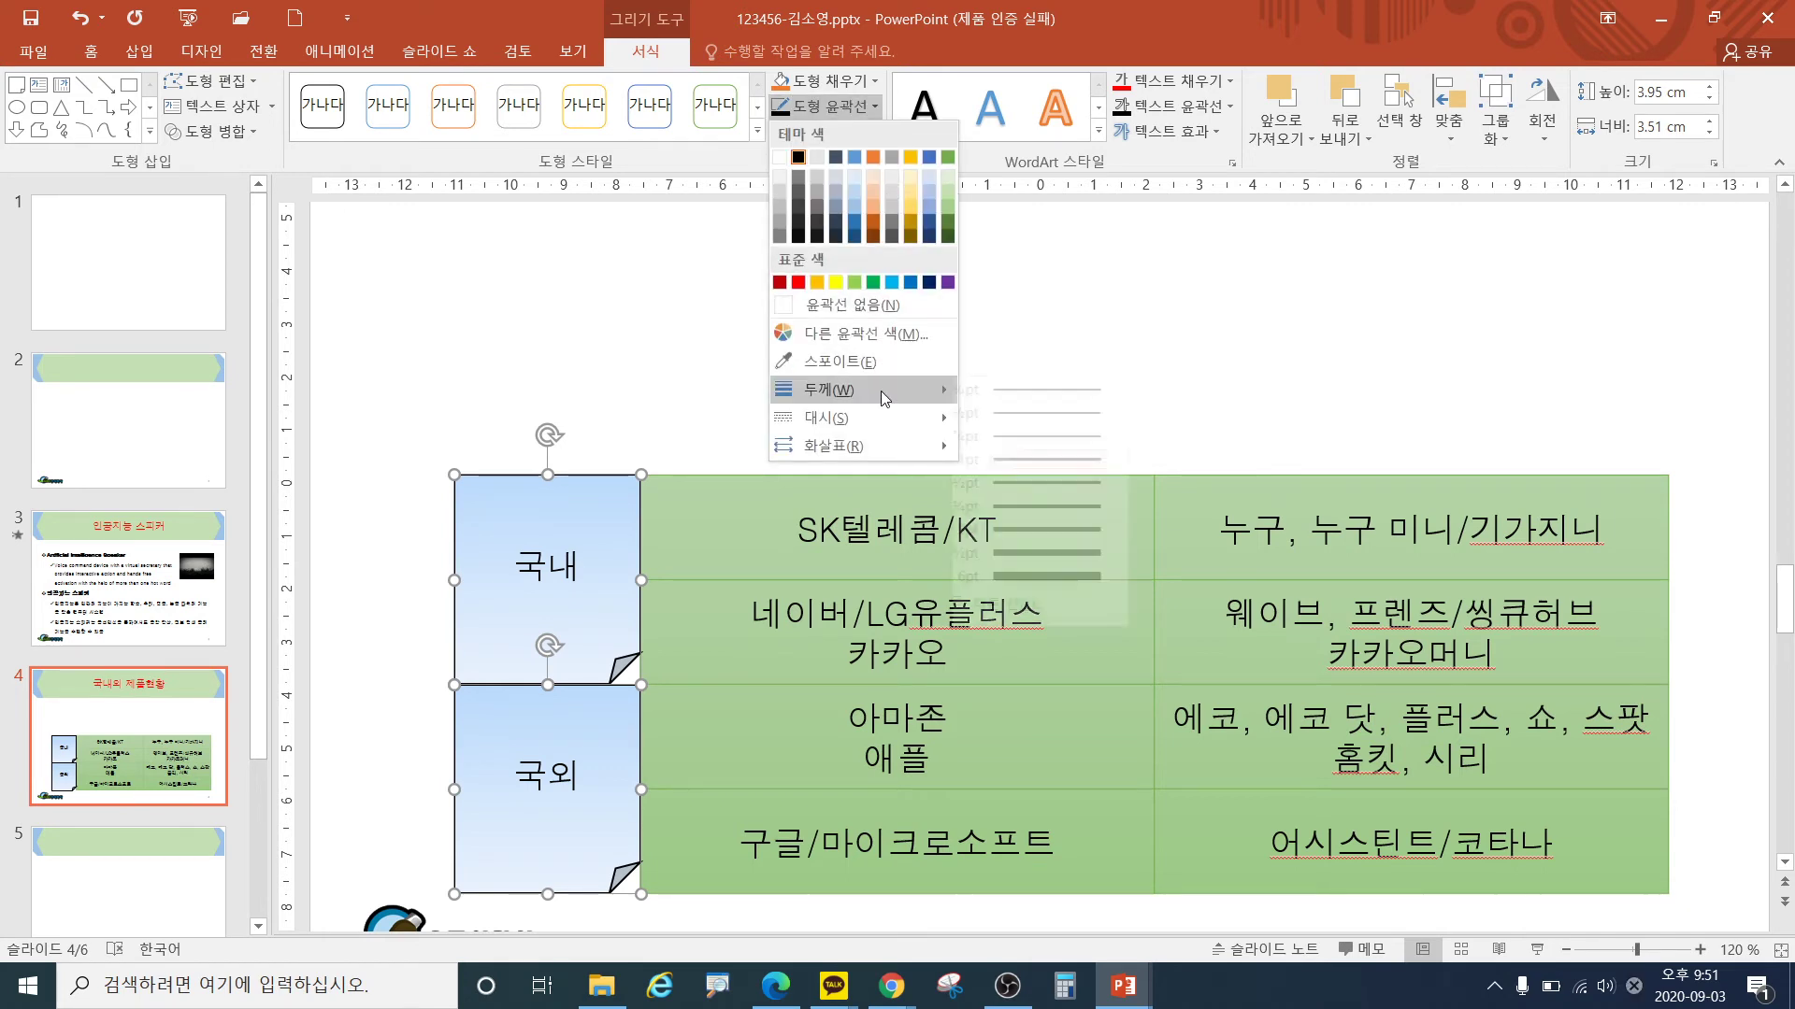
pyautogui.click(1028, 459)
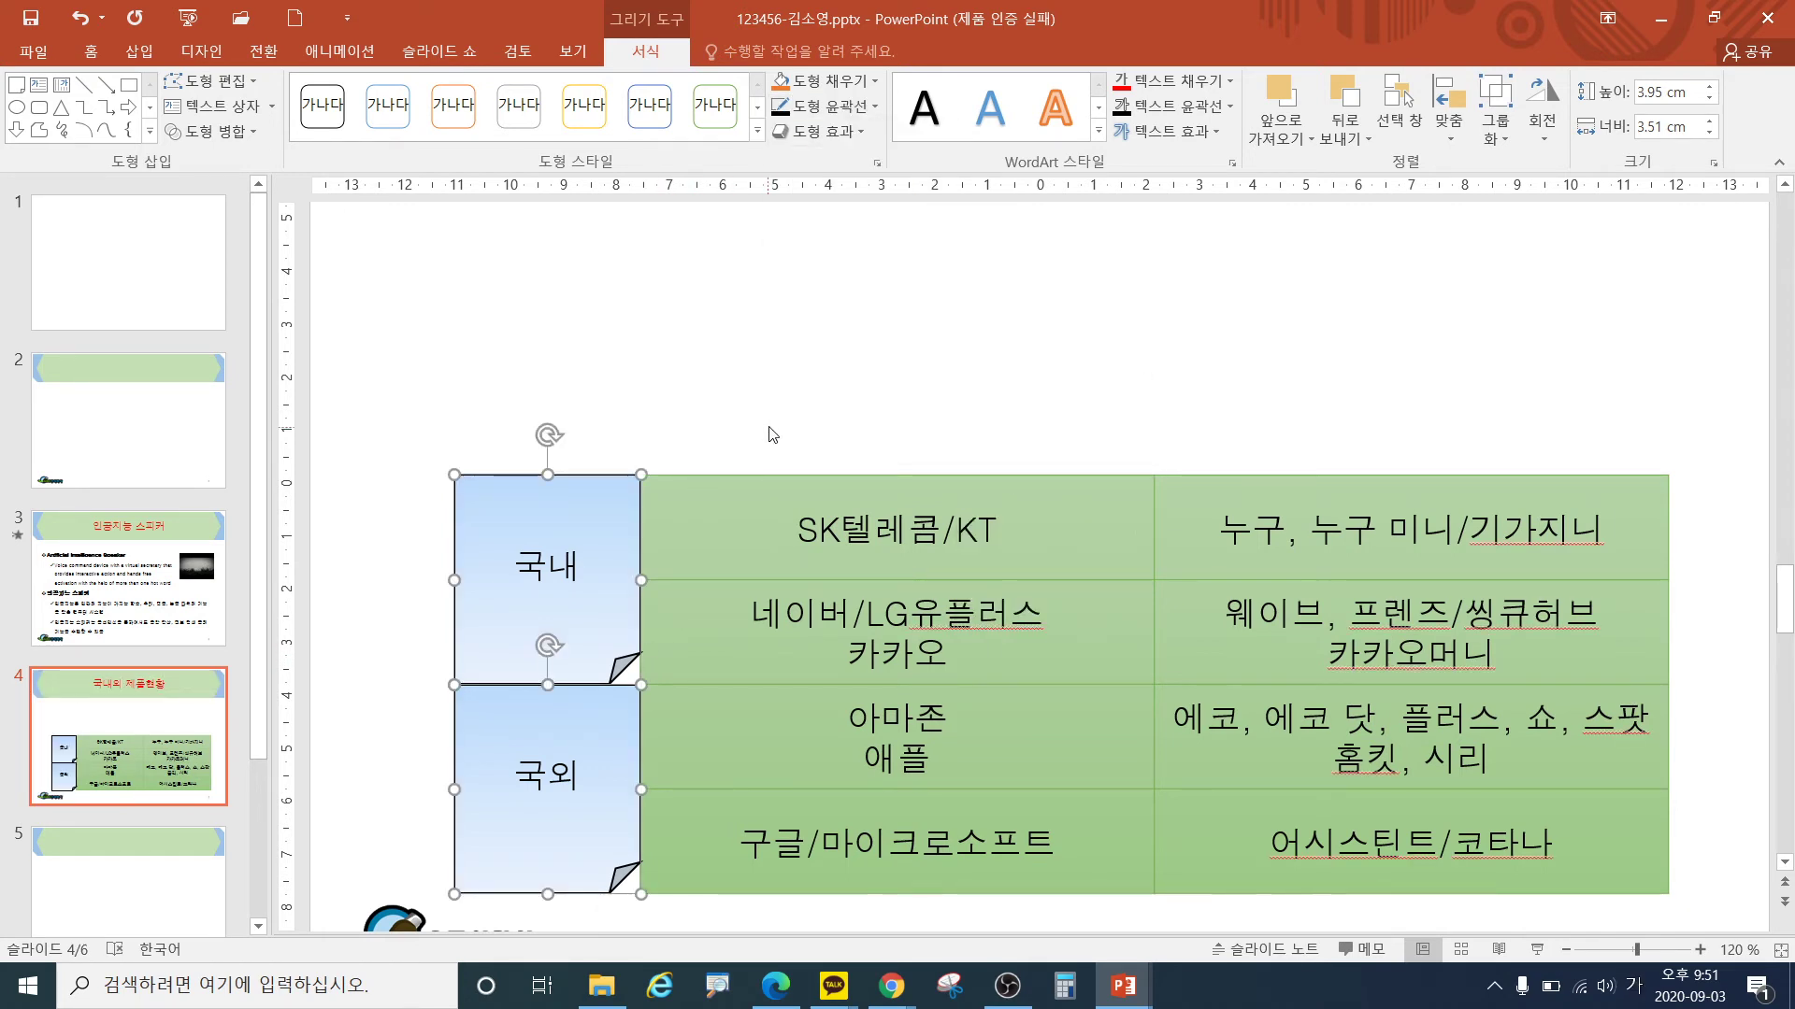
pyautogui.click(747, 458)
pyautogui.click(749, 389)
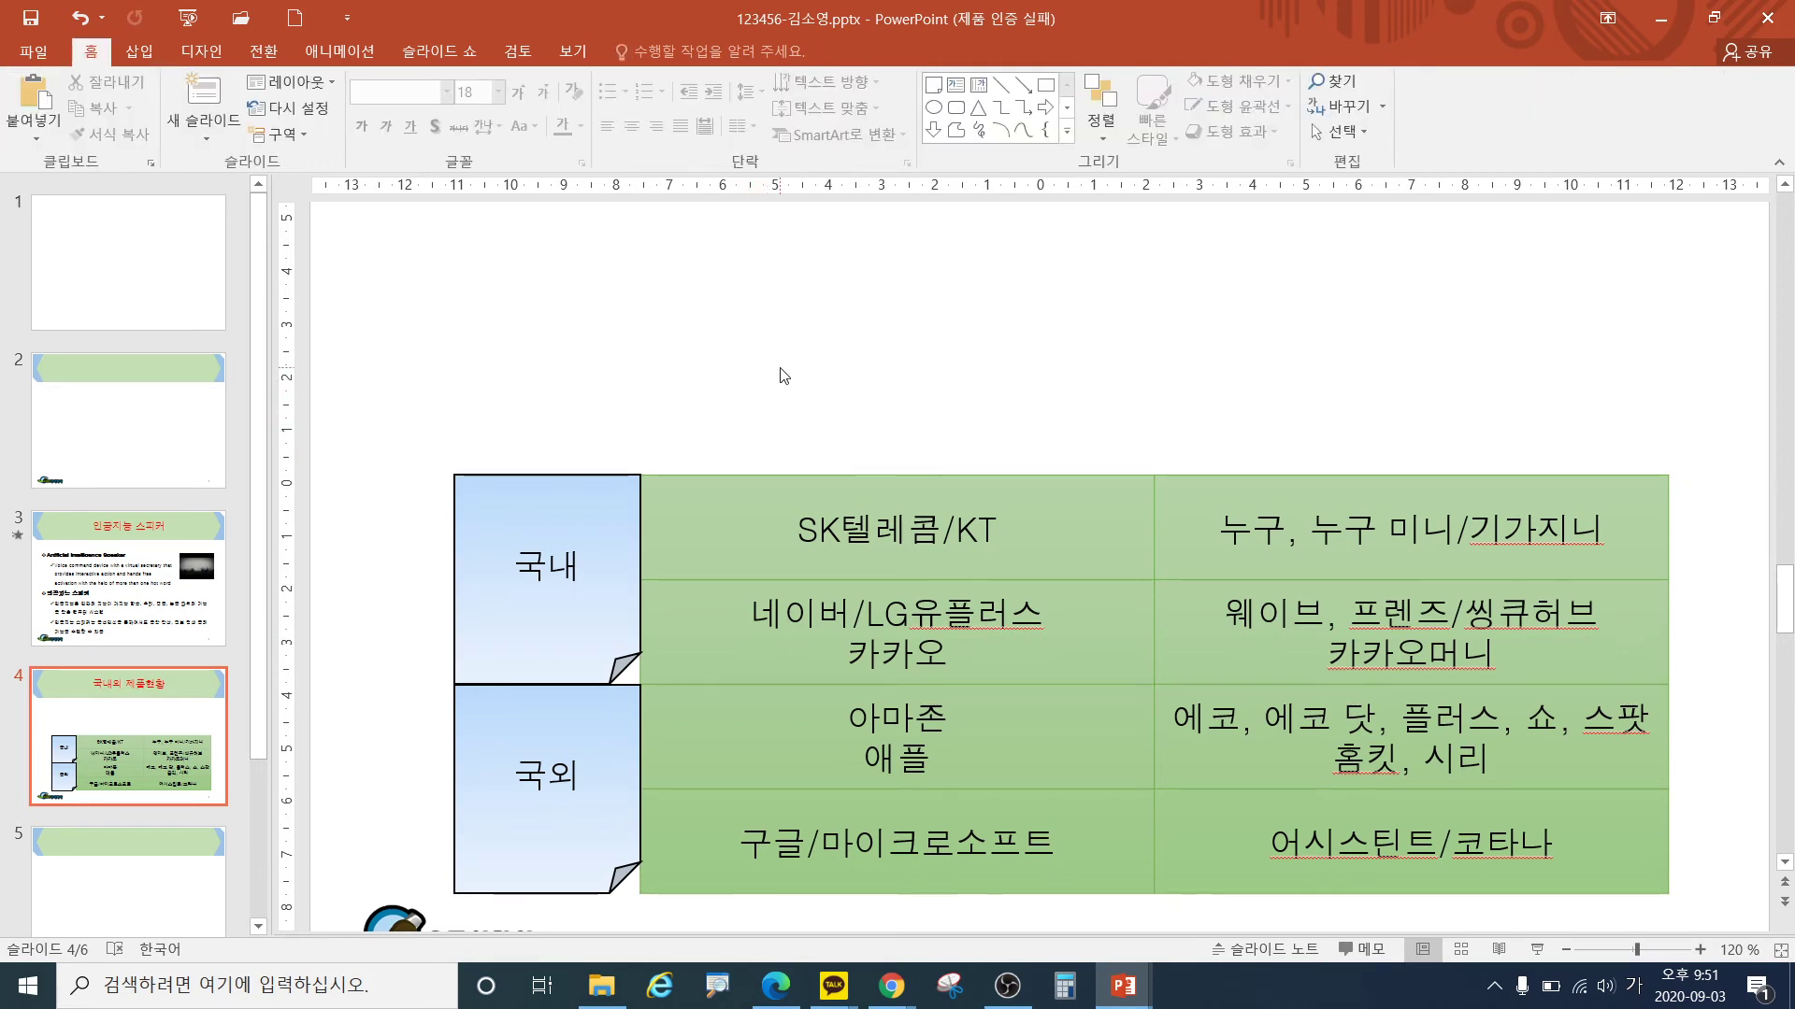
# - Set the formatting of the 국내 shape as the default for new shapes (기본 도형으로 설정)
pyautogui.click(505, 523)
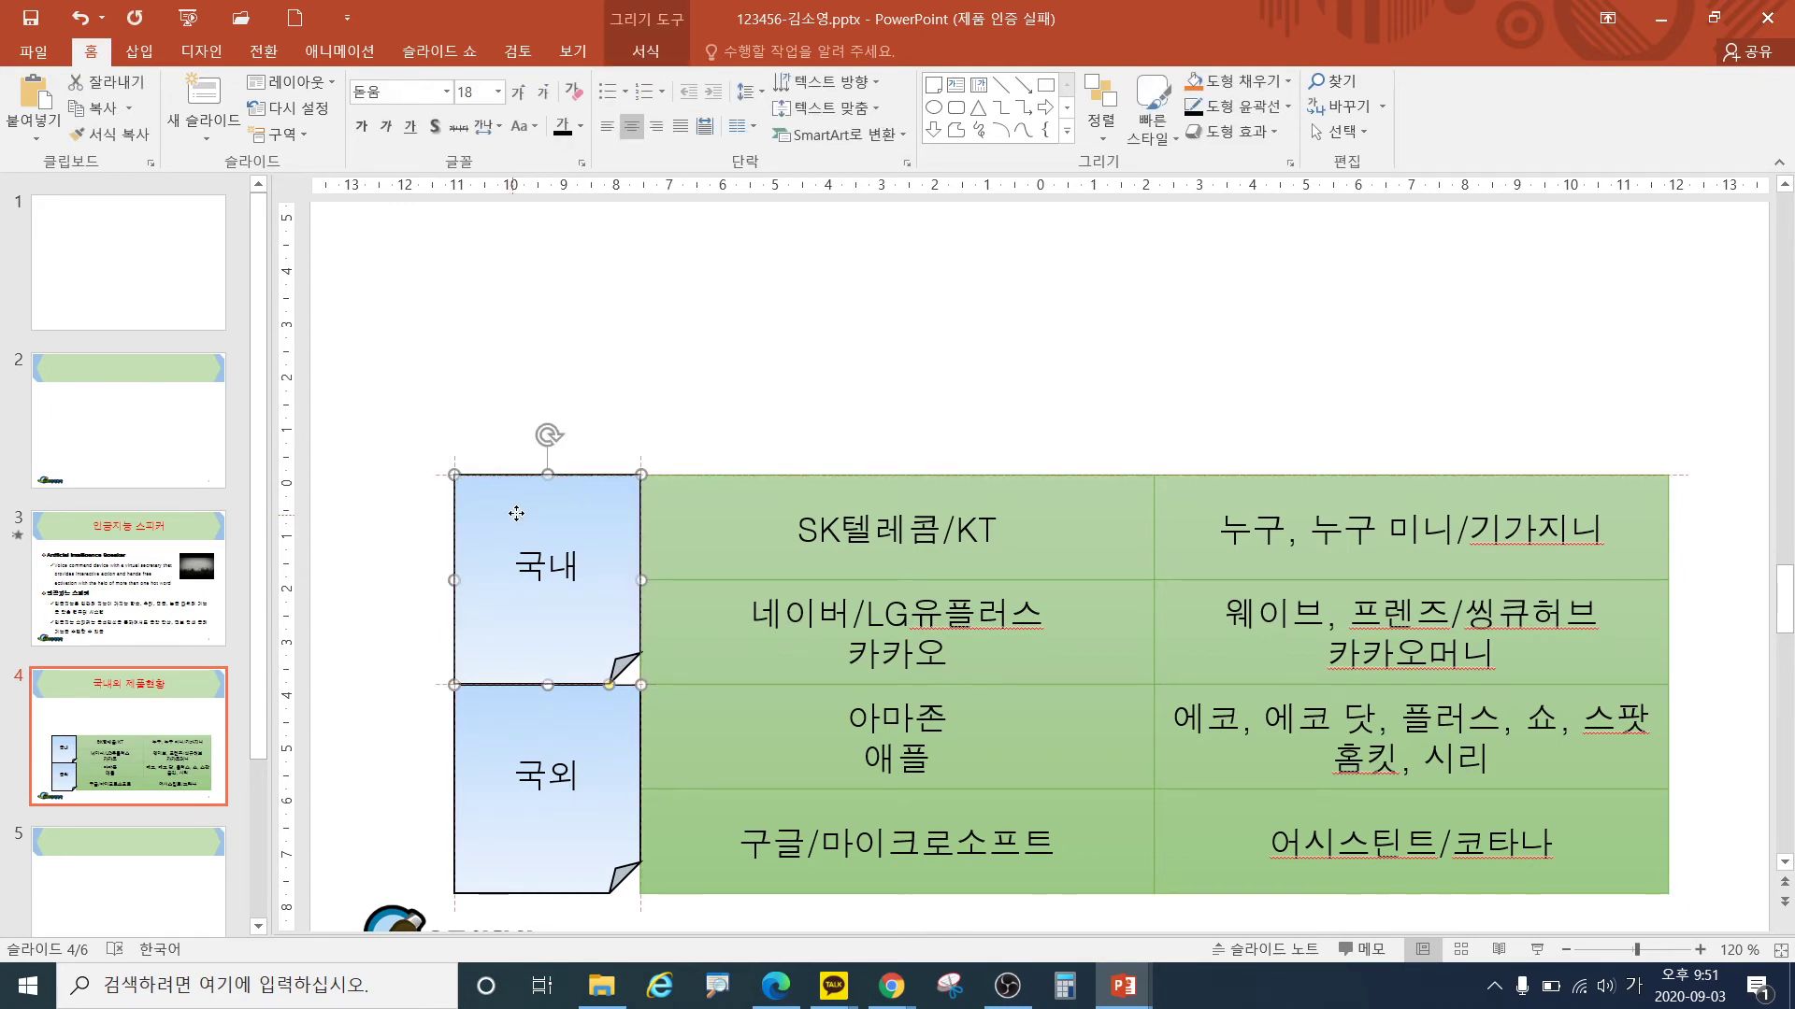
pyautogui.rightClick(511, 516)
pyautogui.click(552, 581)
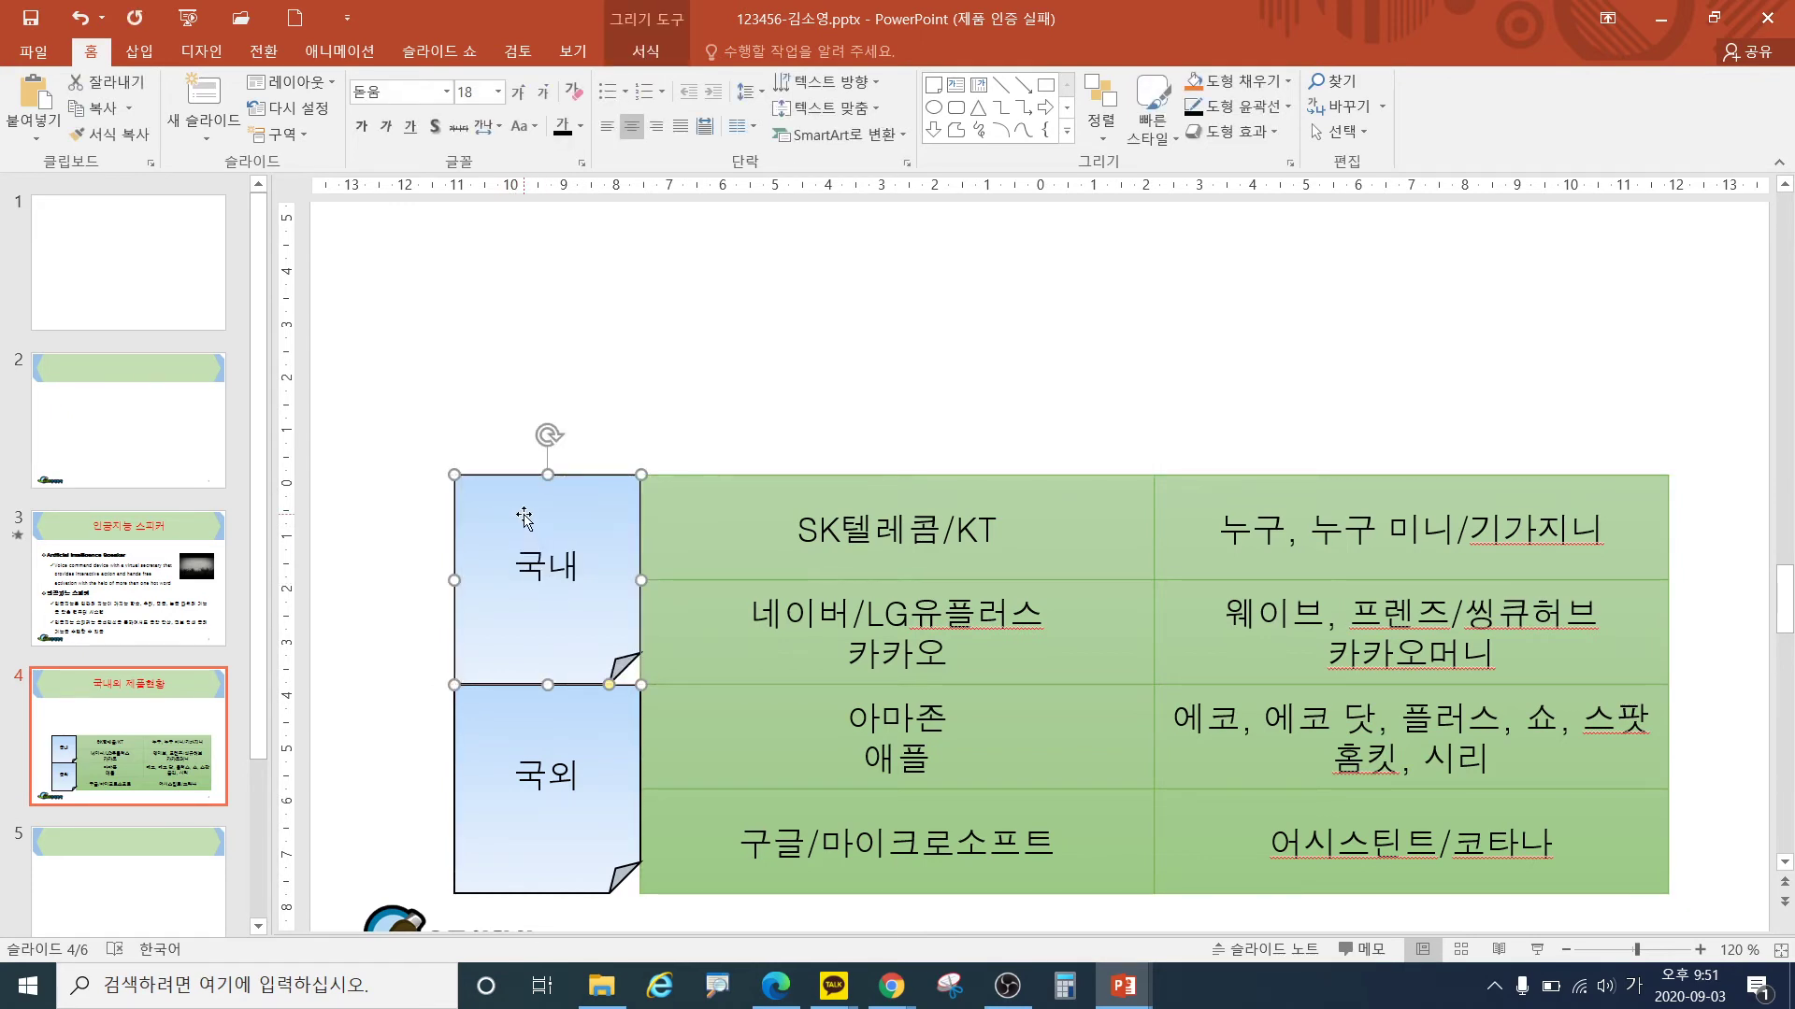
pyautogui.rightClick(526, 514)
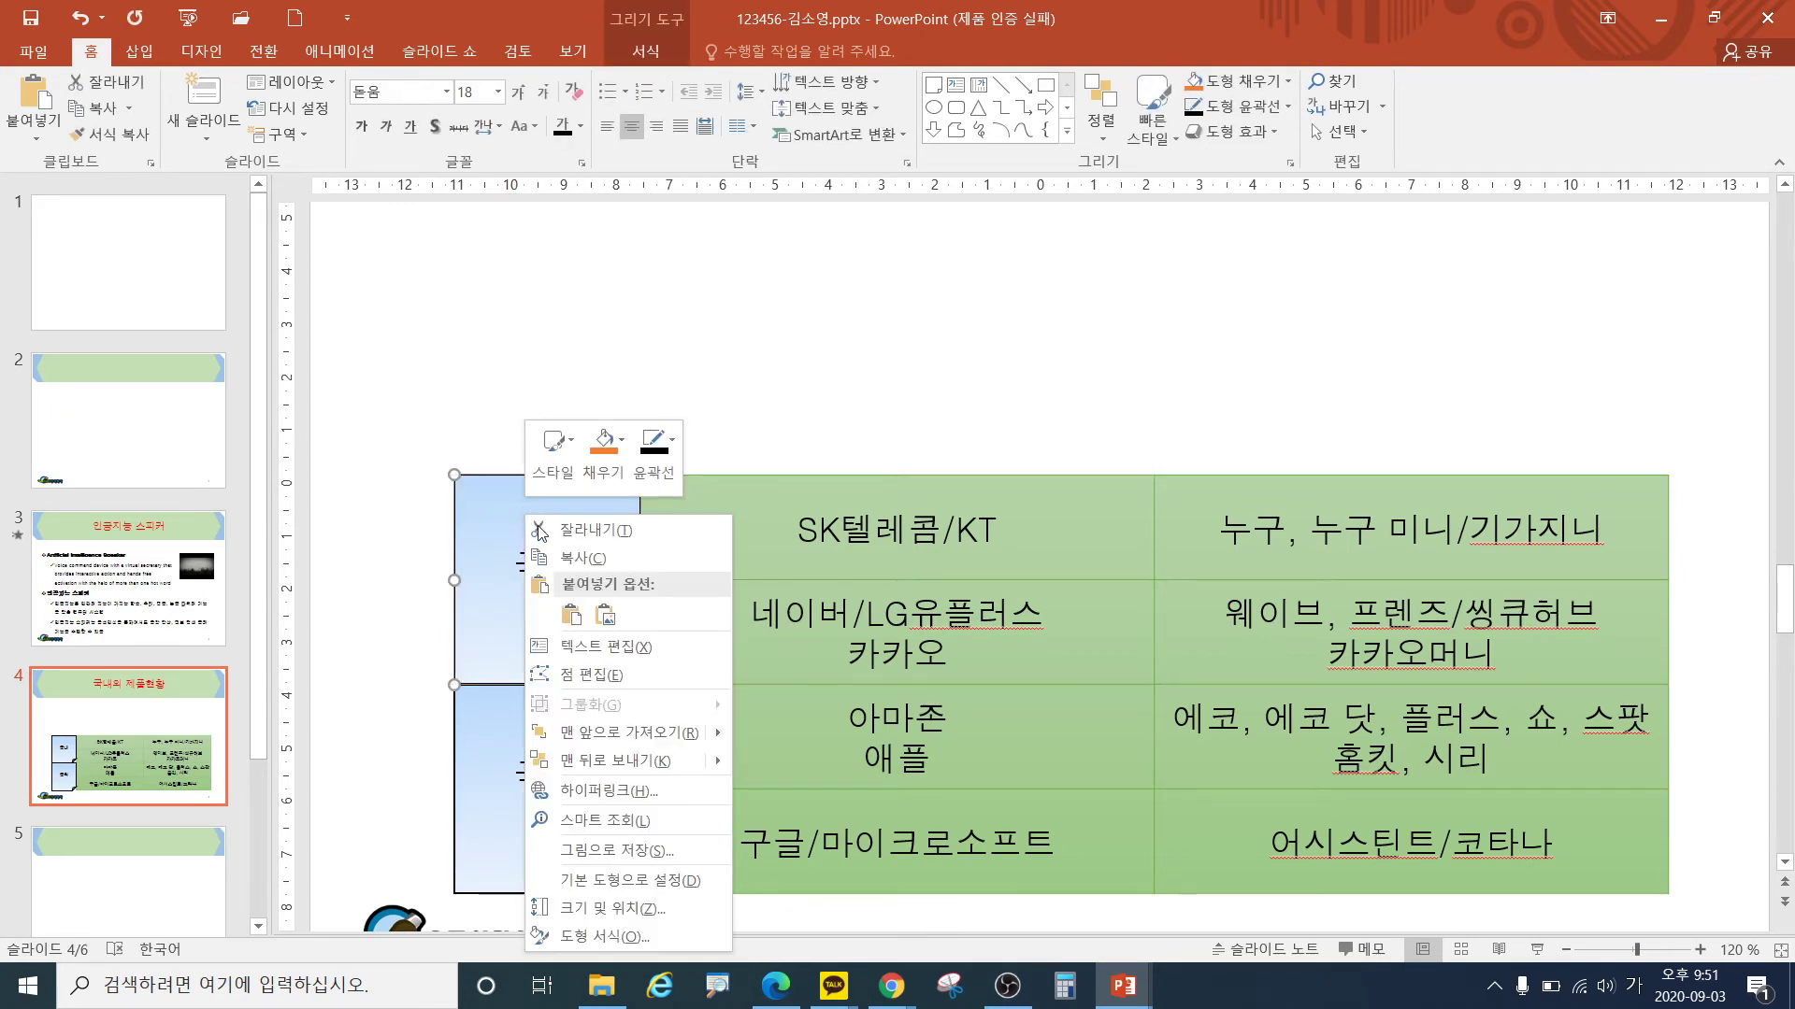
pyautogui.click(661, 881)
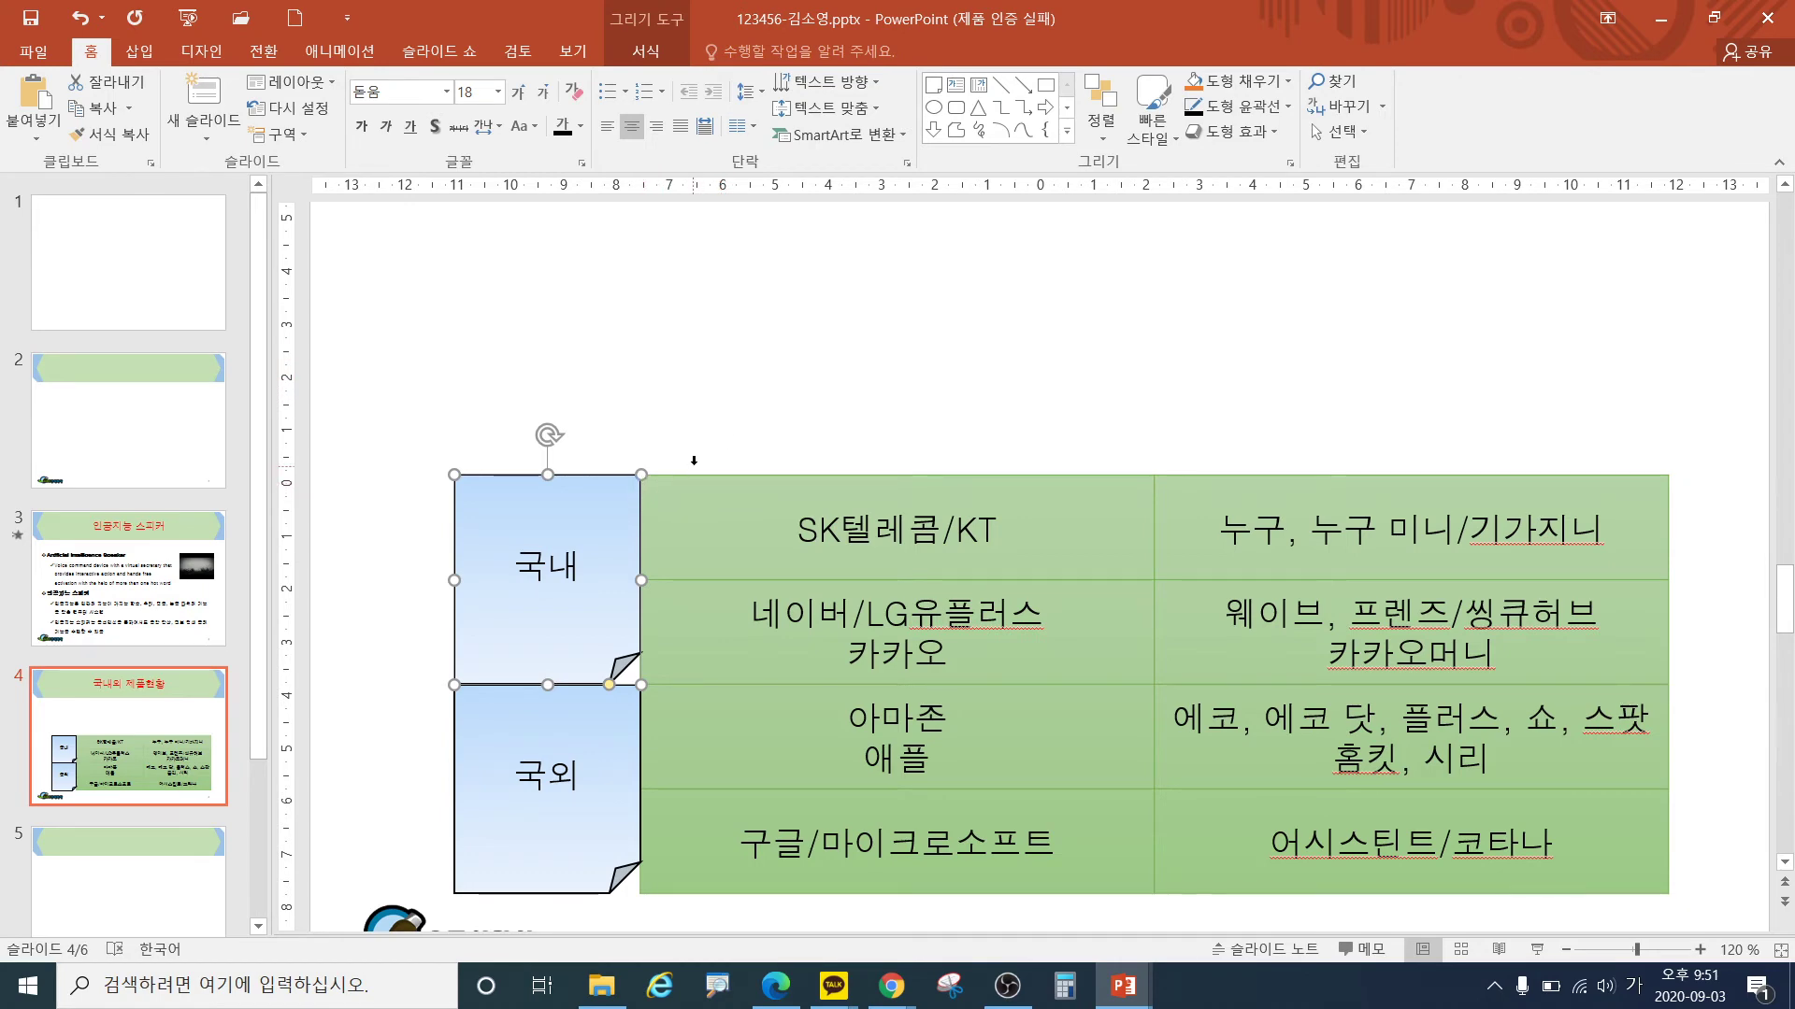
pyautogui.click(753, 368)
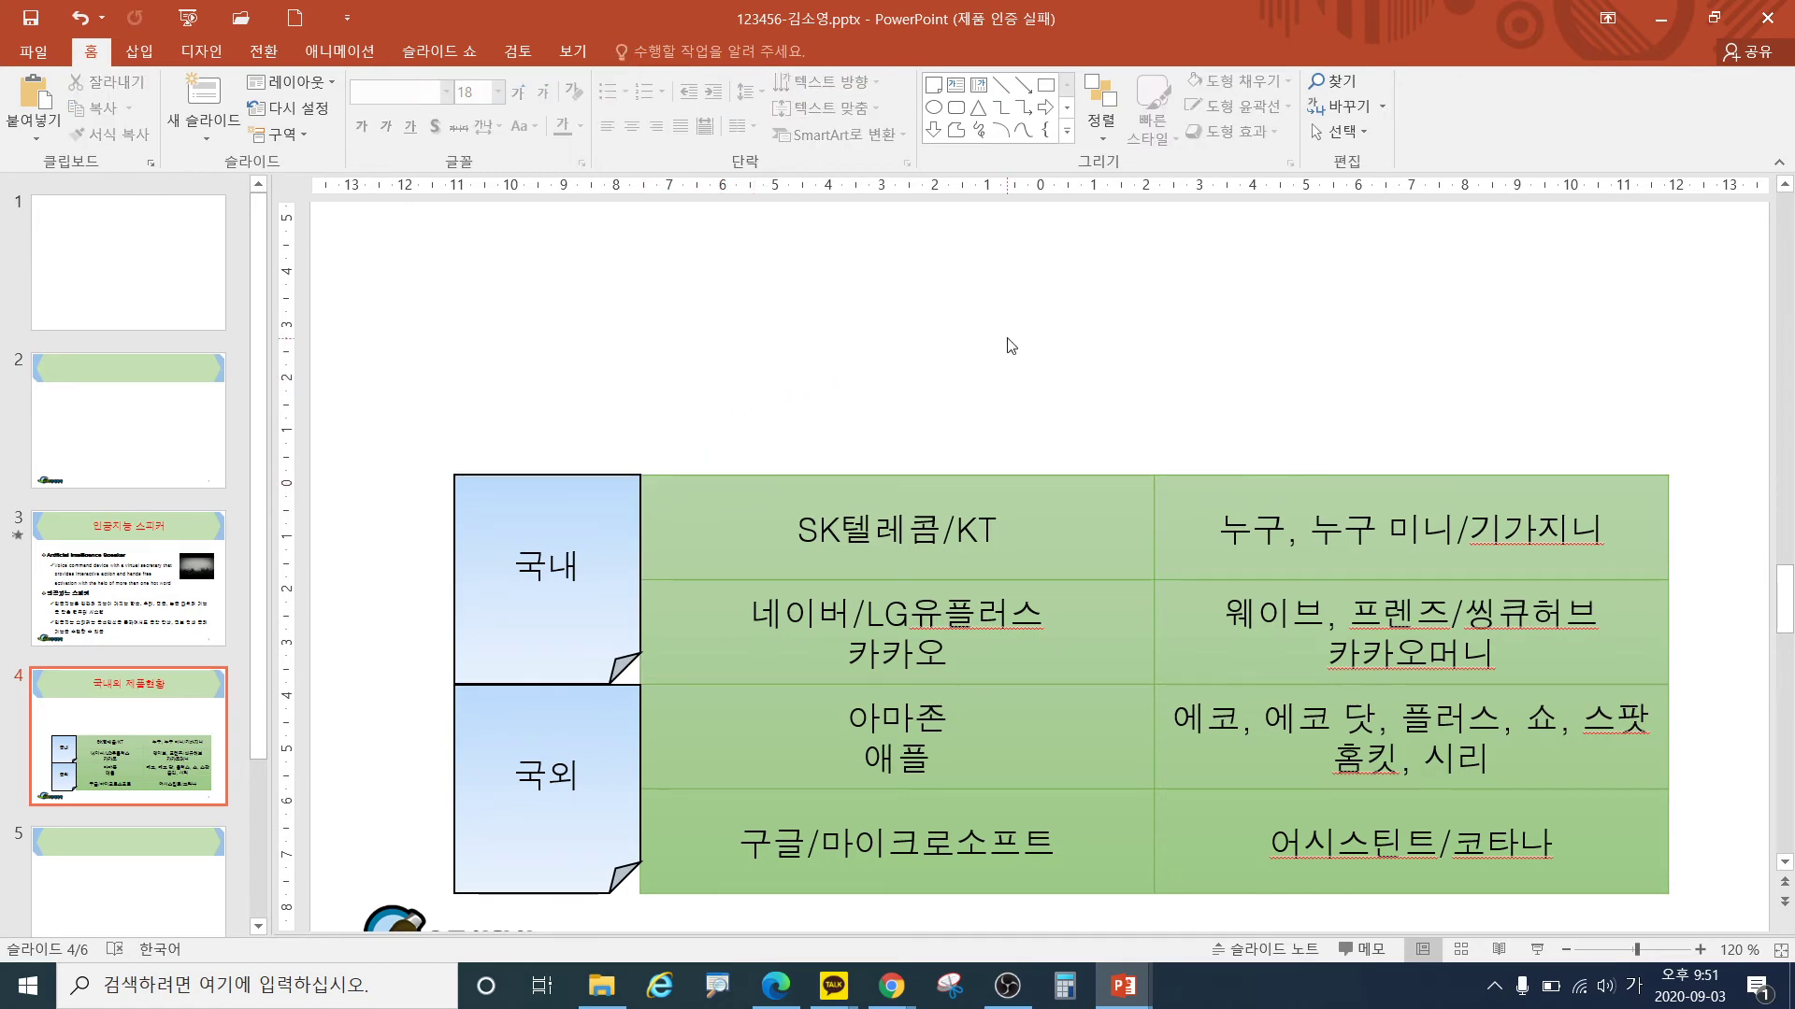
# - Draw a rounded rectangle about 9.7 cm wide and 2.72 cm high directly above the table's first column
pyautogui.scroll(-4, 1011, 347)
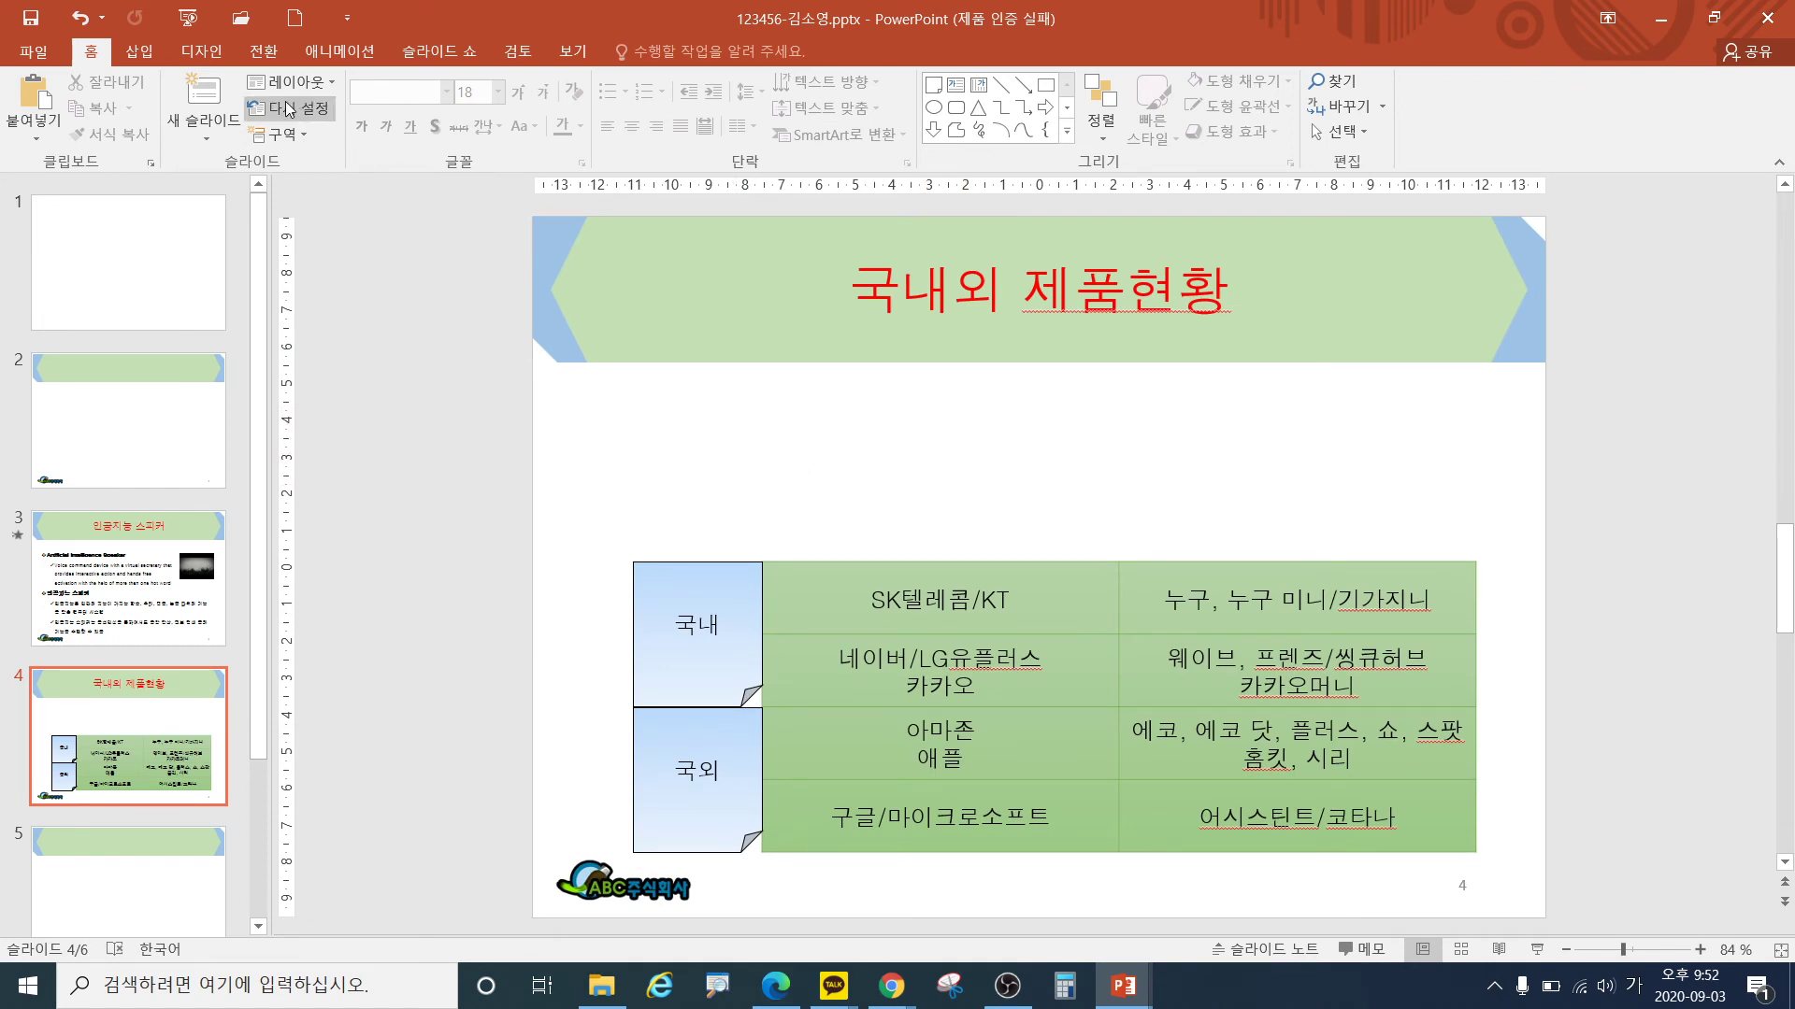
pyautogui.click(147, 58)
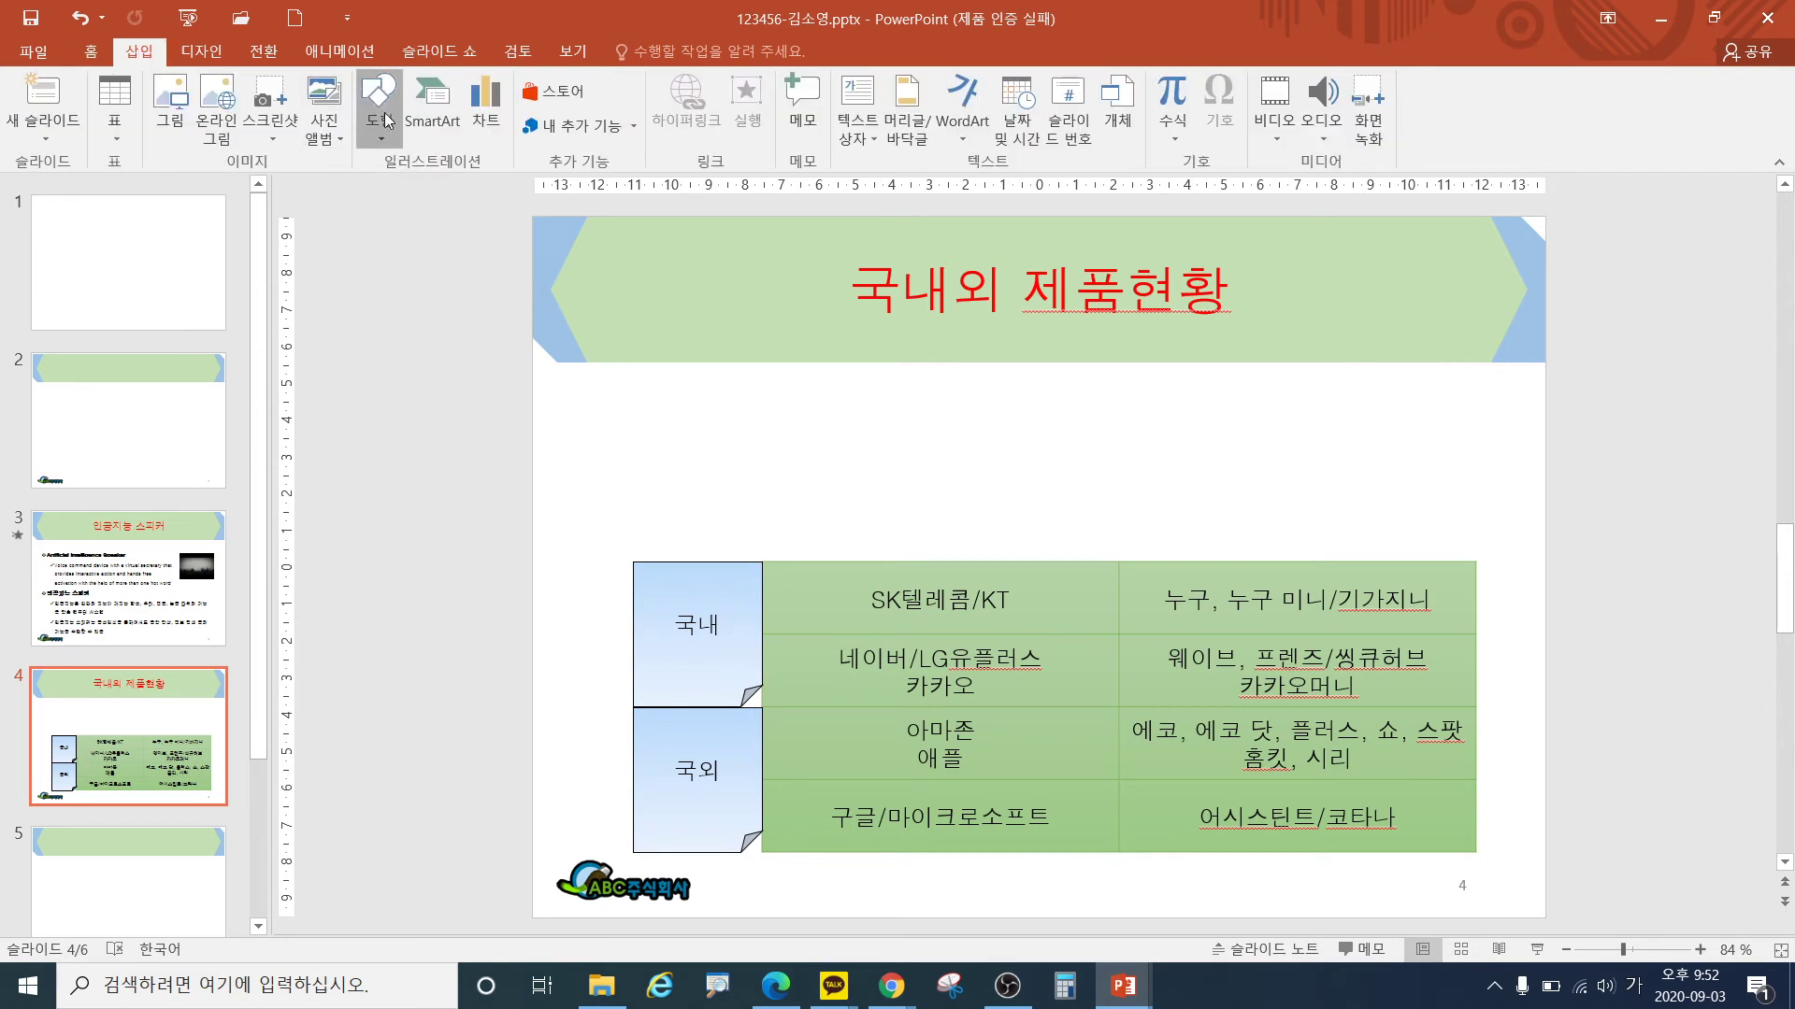
pyautogui.click(379, 102)
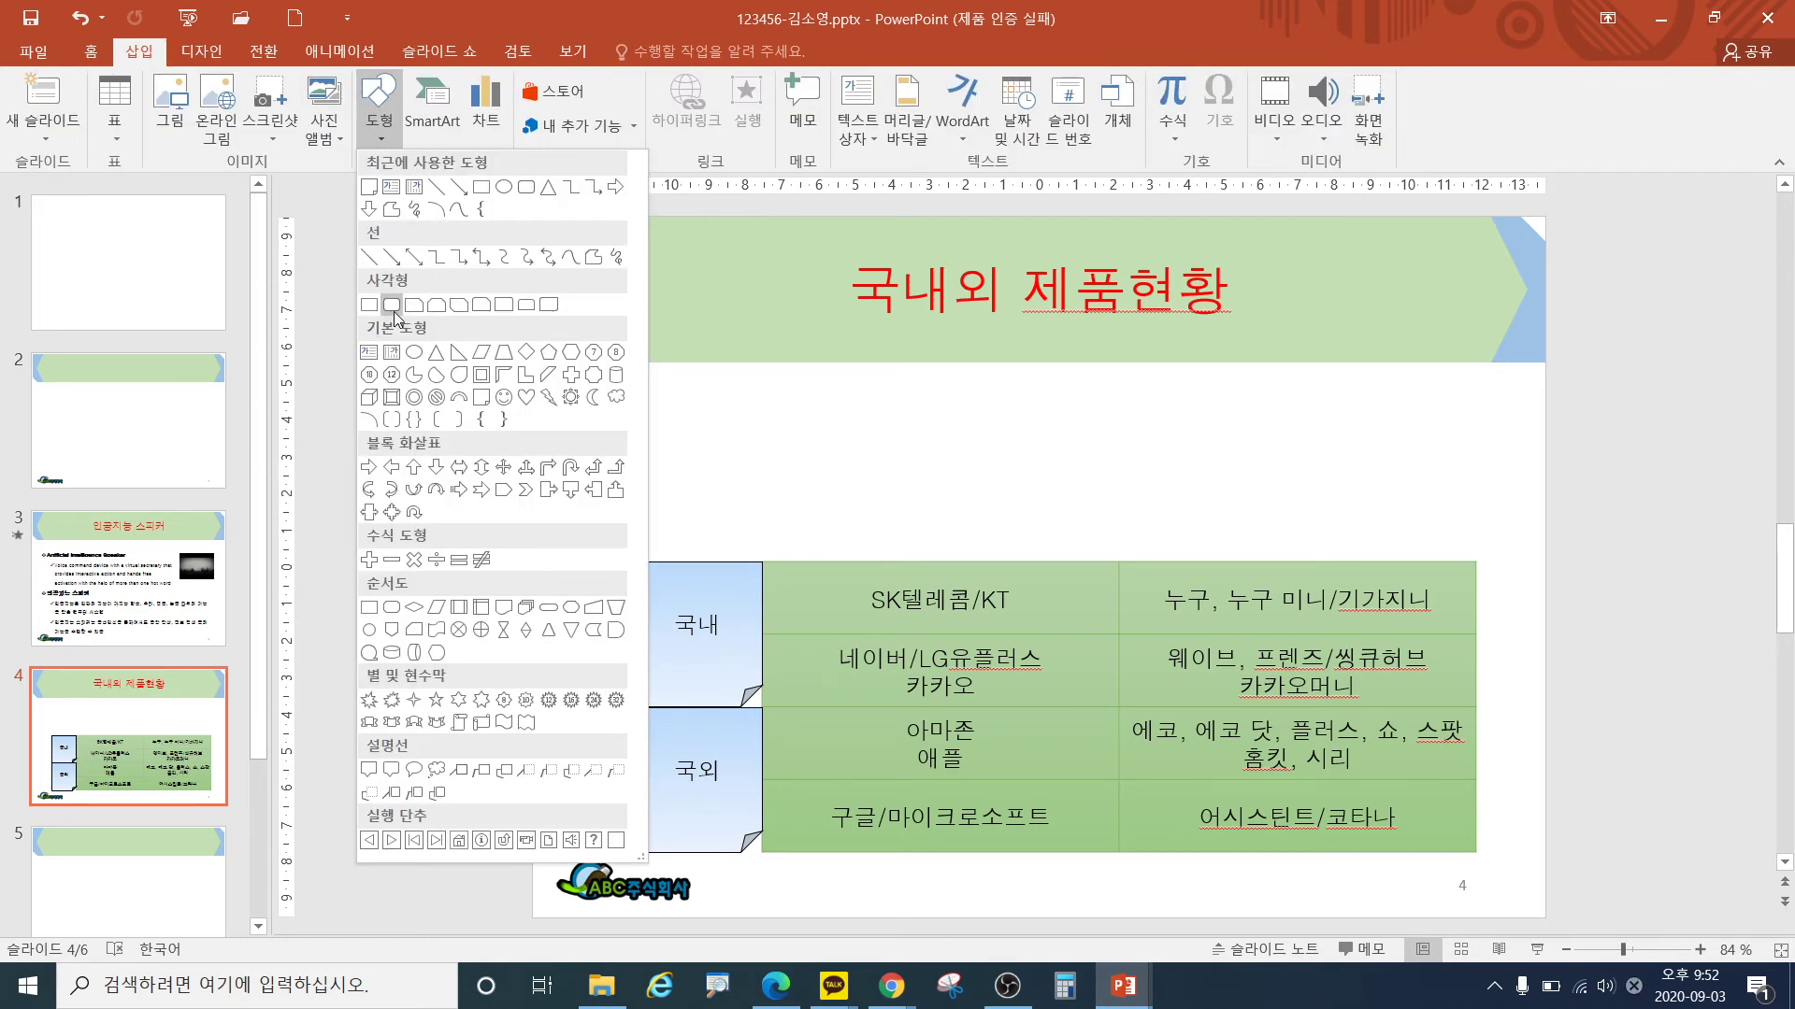
pyautogui.click(369, 305)
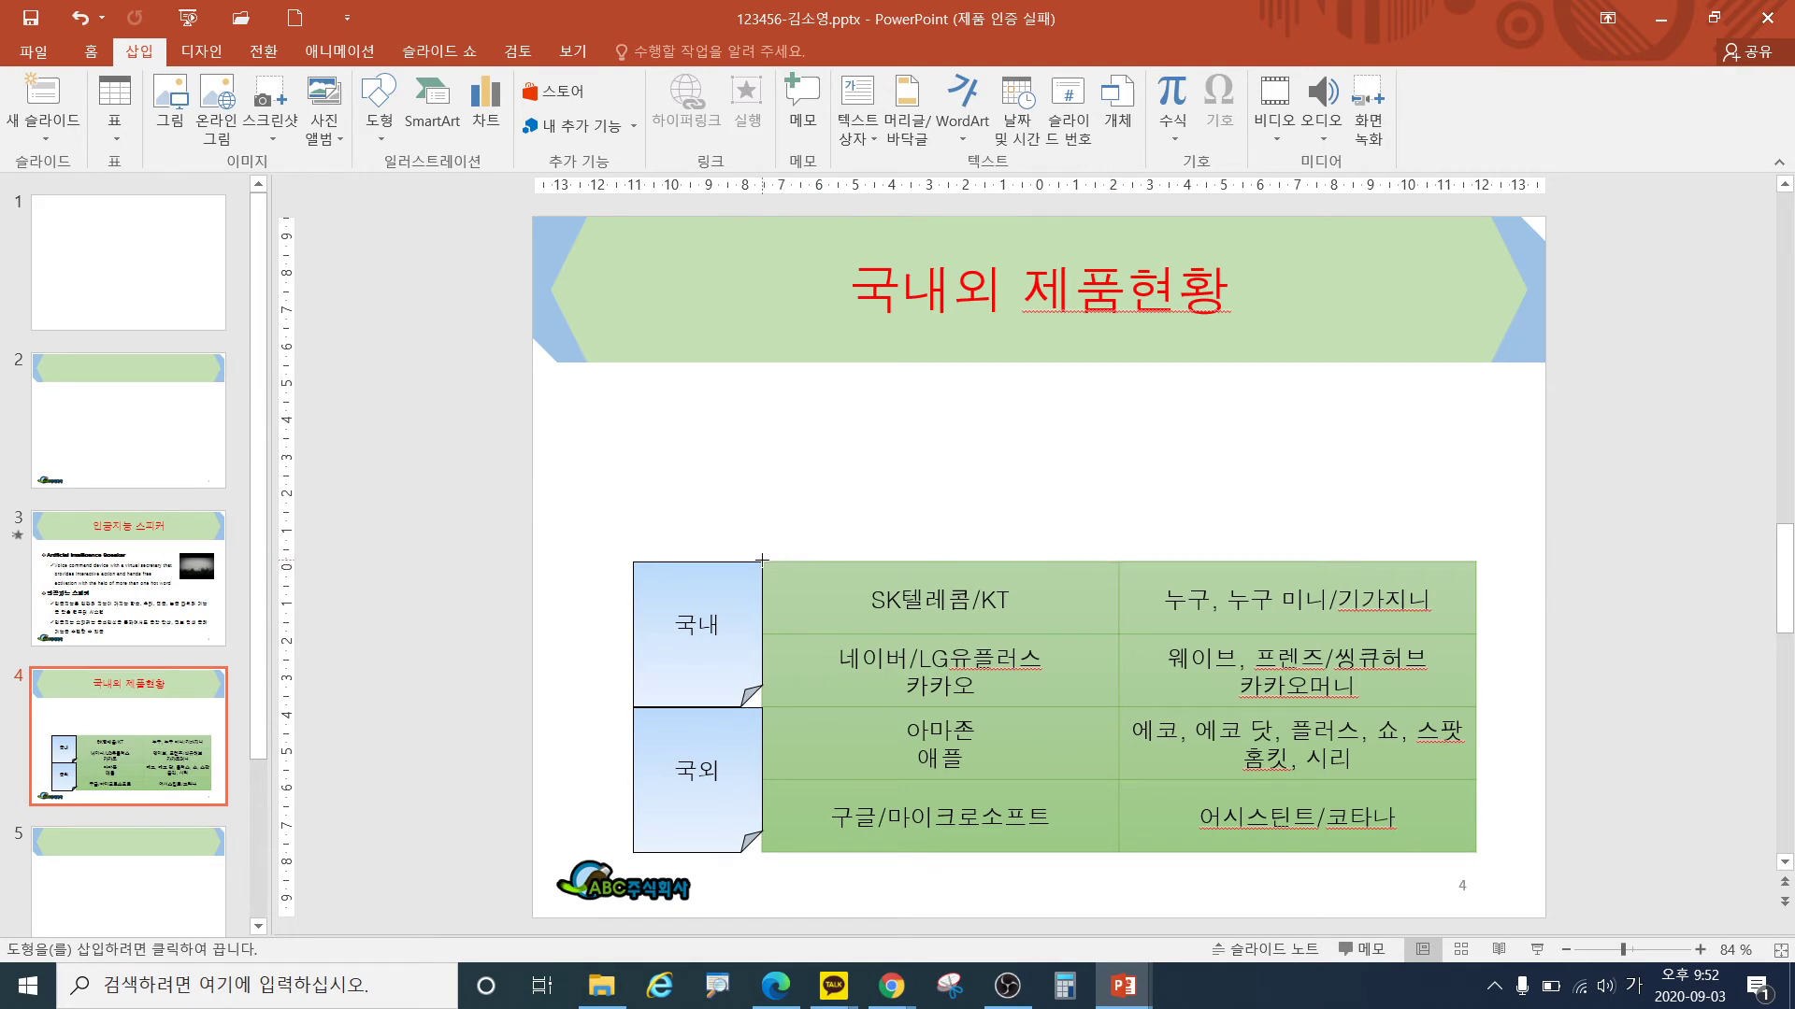
pyautogui.moveTo(762, 561); pyautogui.dragTo(1119, 462)
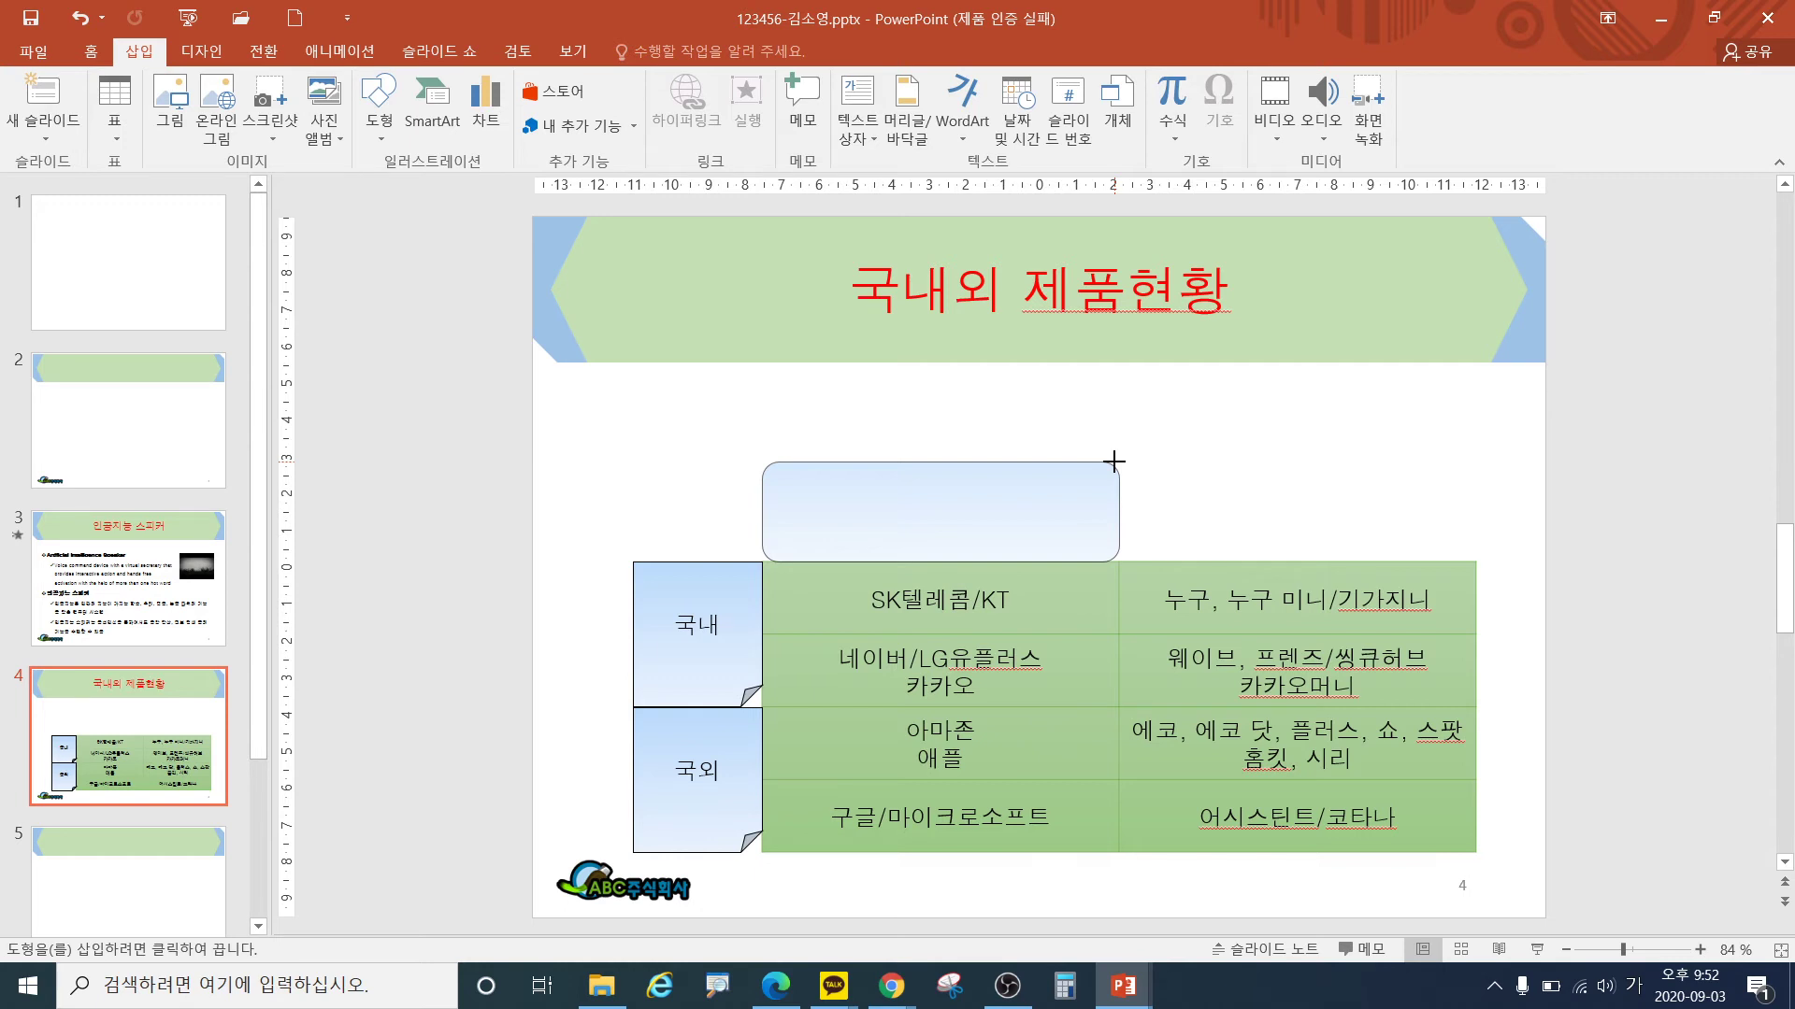
pyautogui.moveTo(1115, 462); pyautogui.dragTo(1119, 462)
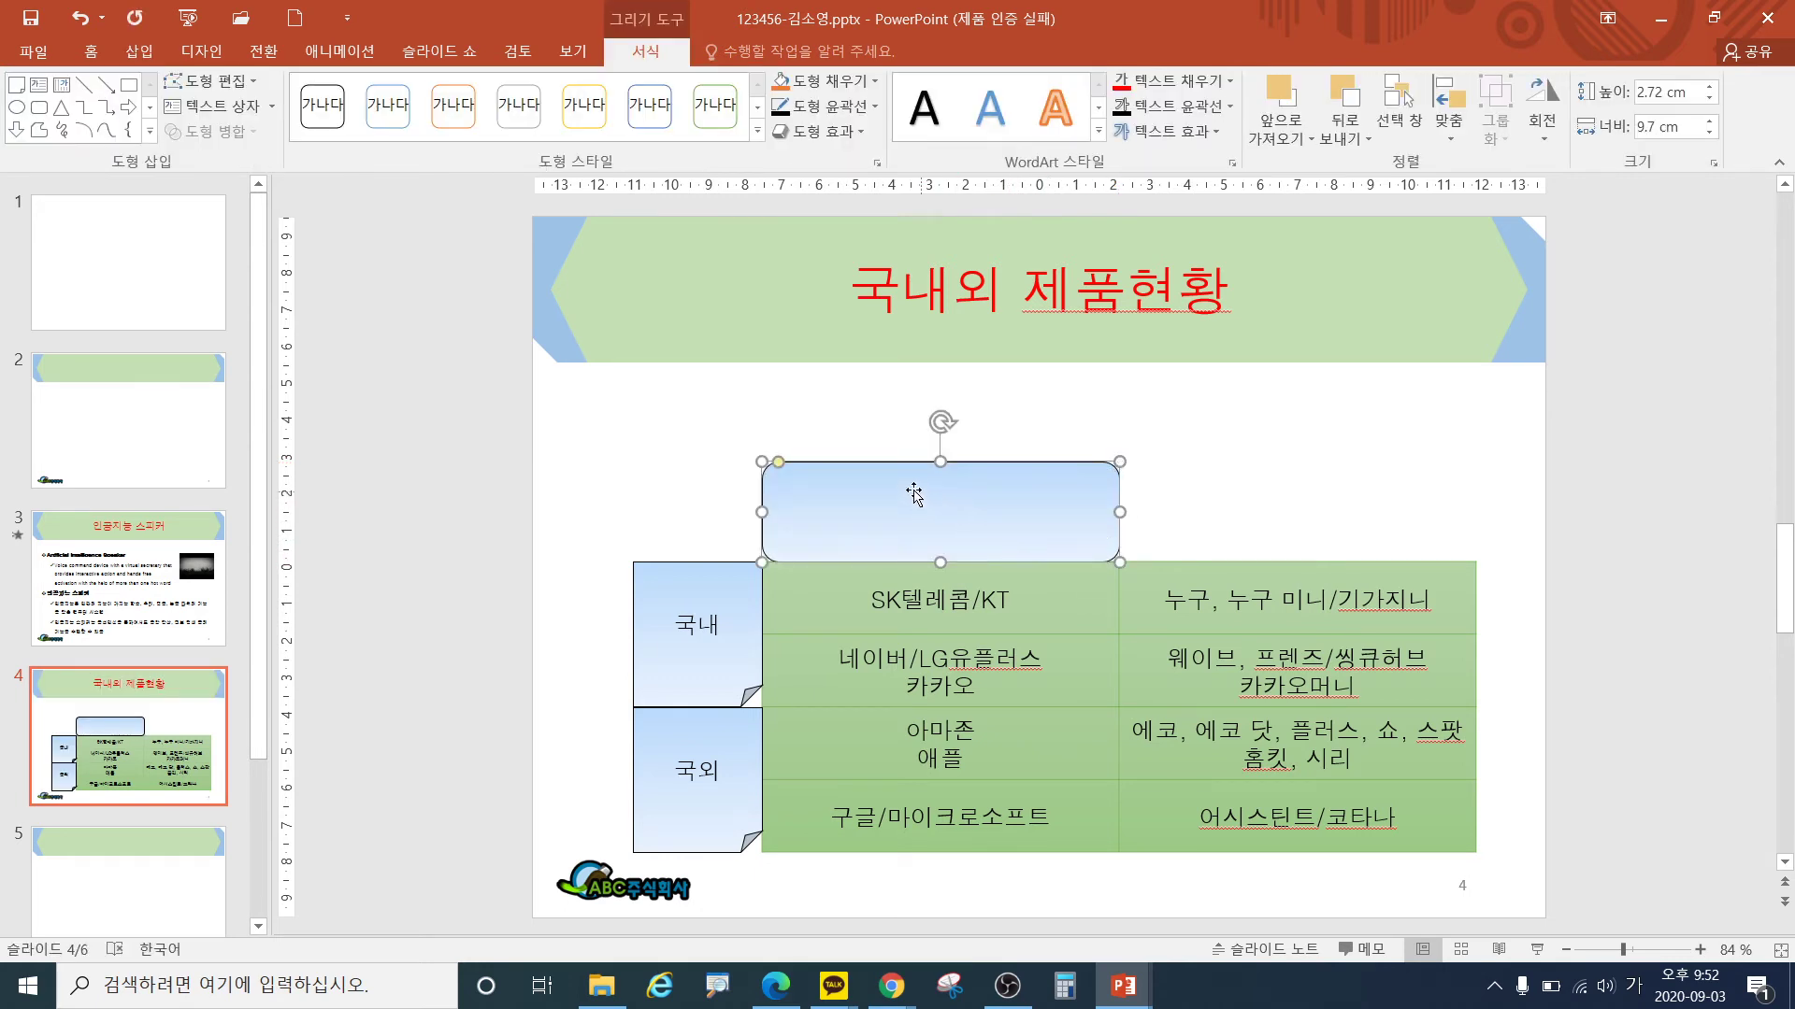
# - Fill the rounded rectangle above the first column with the dark green theme colour
pyautogui.click(900, 520)
pyautogui.click(810, 88)
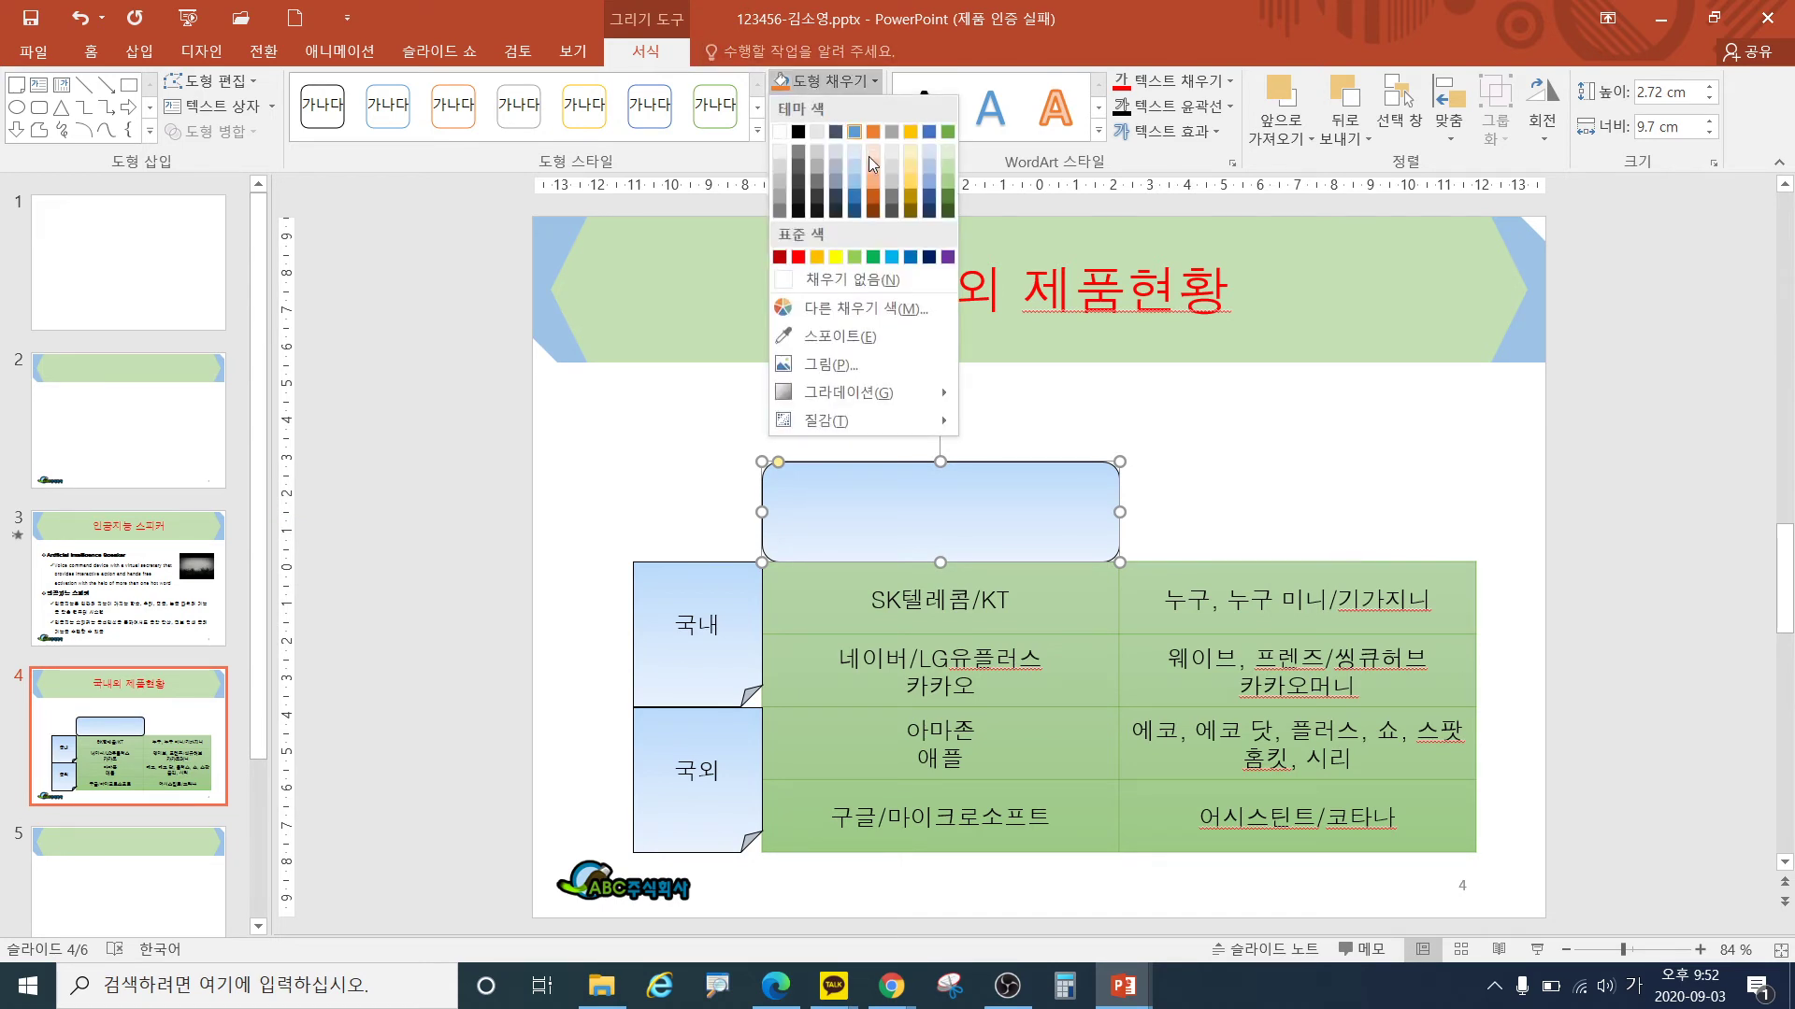
pyautogui.click(949, 198)
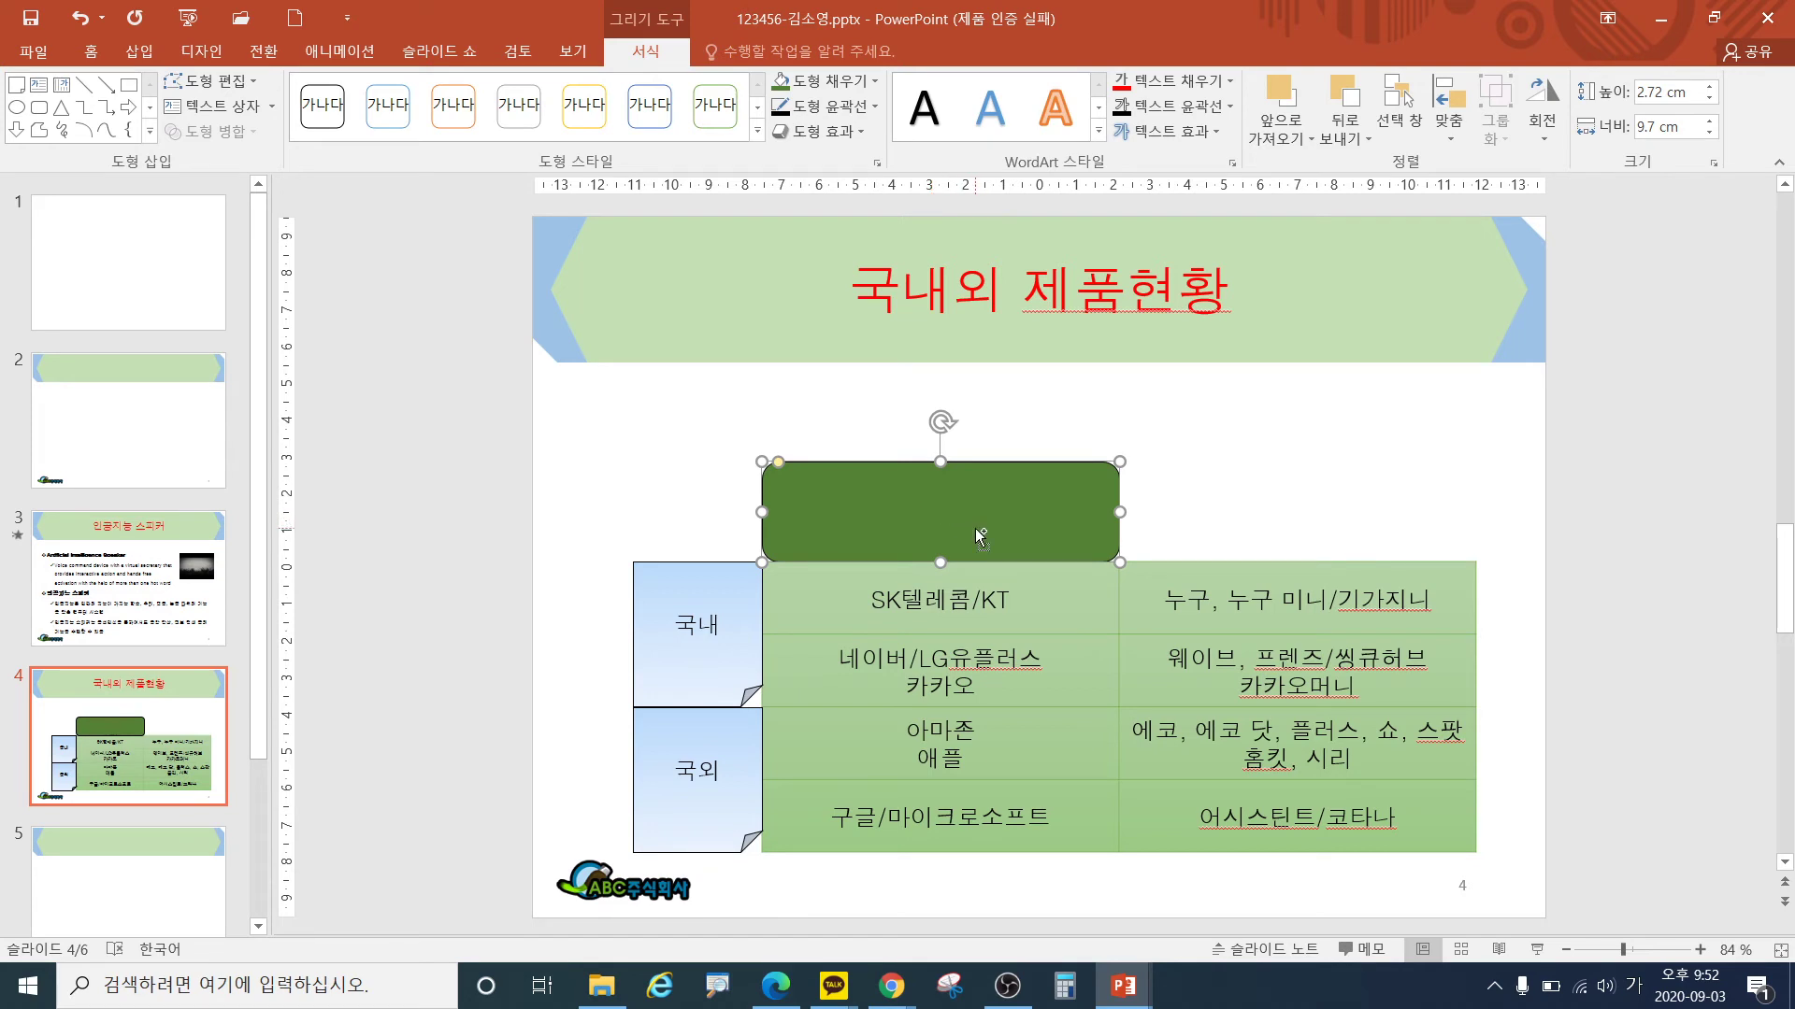
# - Duplicate the dark green rounded rectangle, fill the copy with the lightest green theme colour, and align it exactly over the original
pyautogui.hotkey('ctrl', 'd')
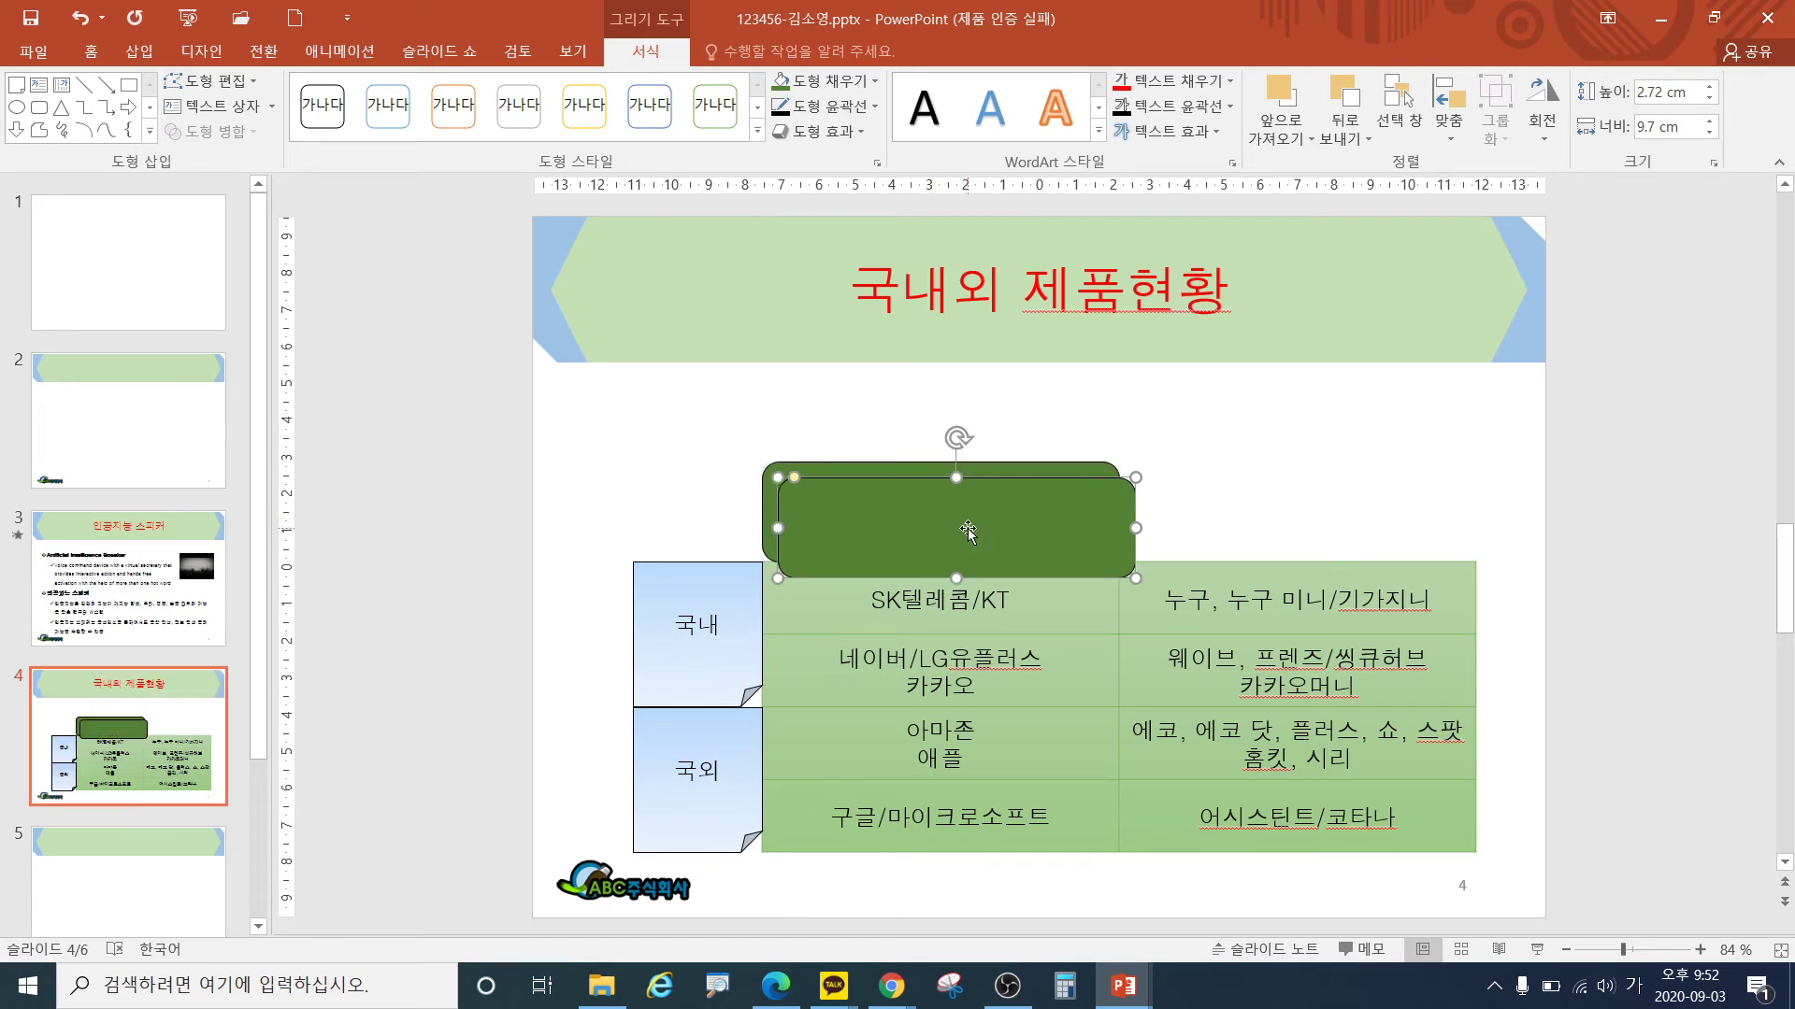
pyautogui.click(875, 81)
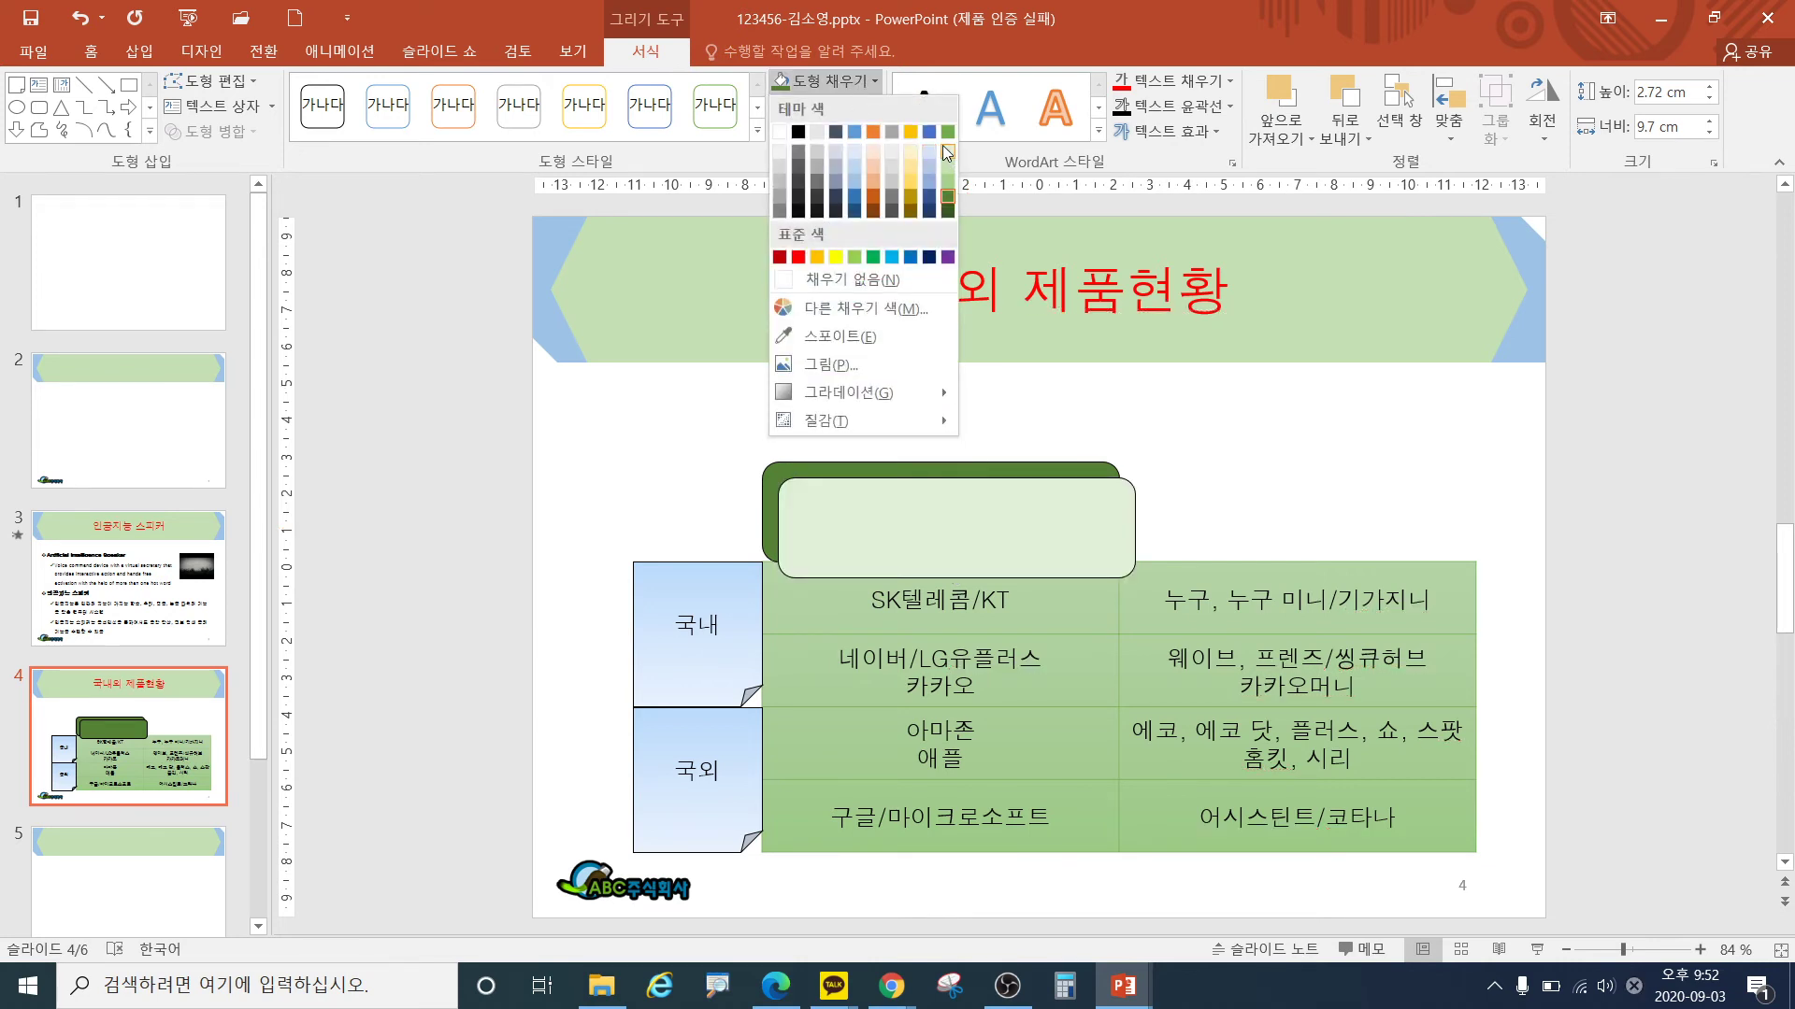
pyautogui.click(944, 148)
pyautogui.moveTo(1021, 547); pyautogui.dragTo(1008, 529)
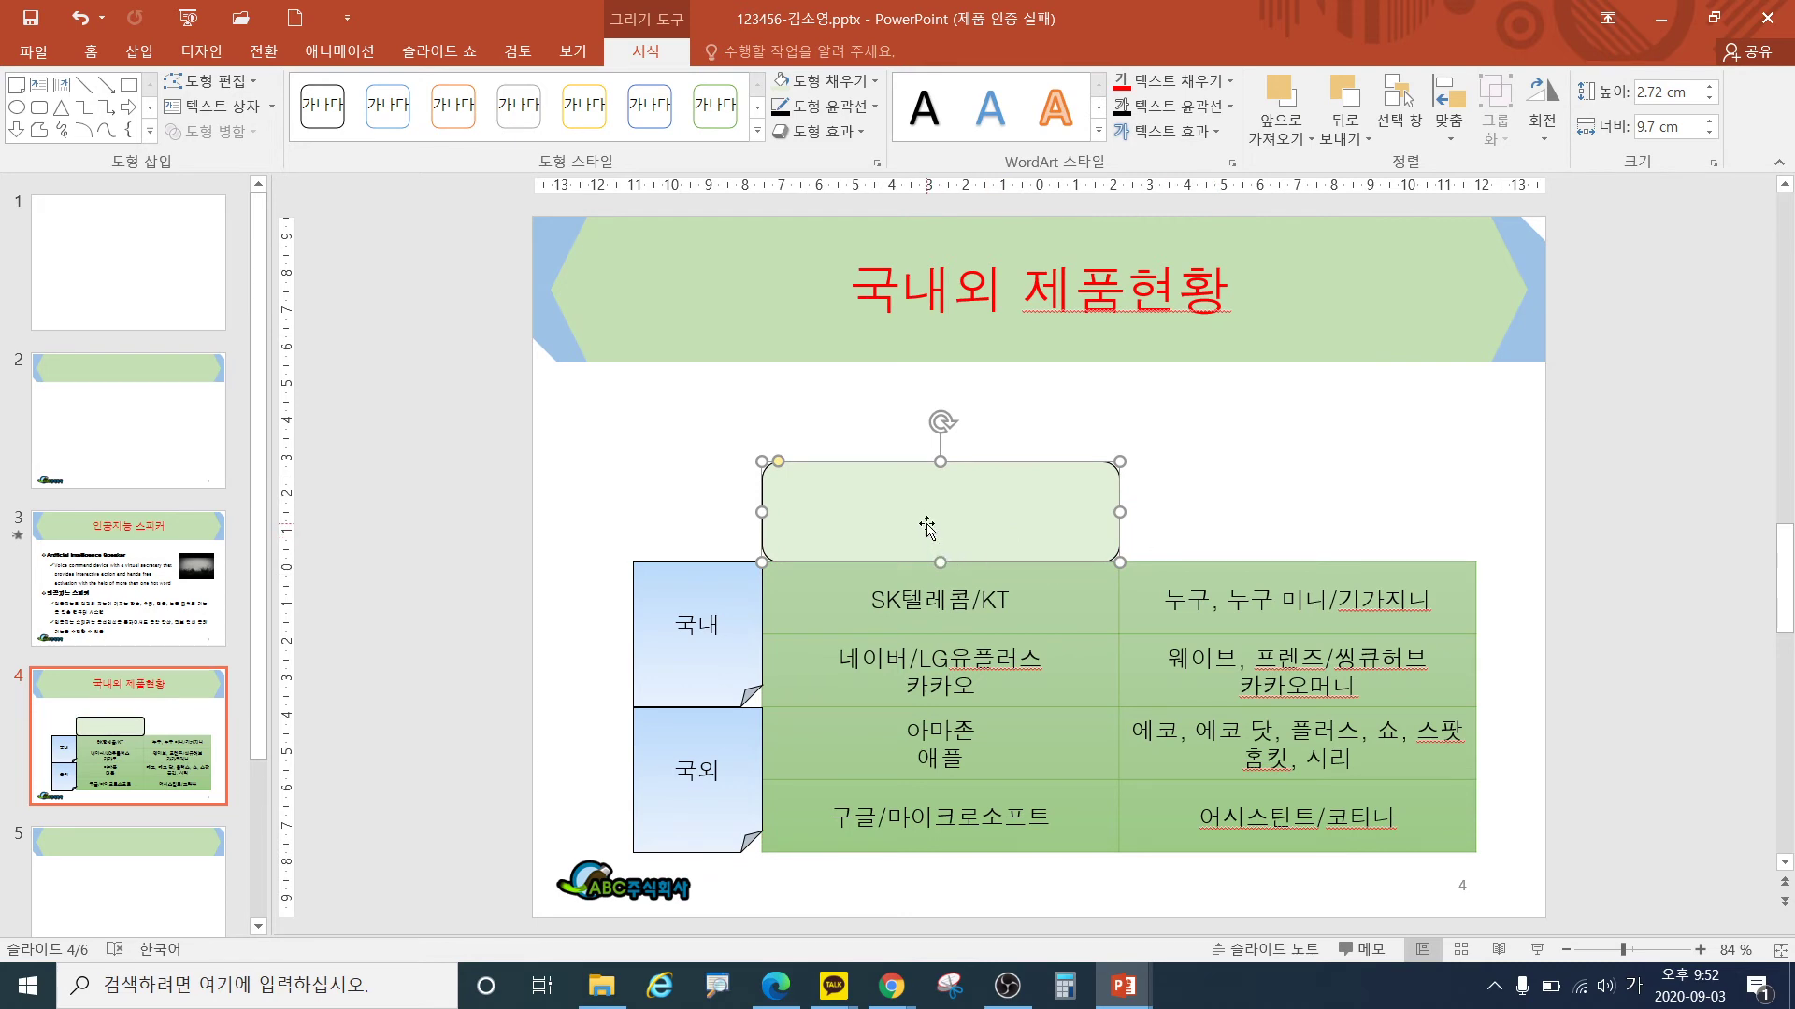
pyautogui.press('ctrl')
pyautogui.press('ctrl')
pyautogui.press('ctrl')
pyautogui.hotkey('ctrl', '2')
pyautogui.press('r')
pyautogui.moveTo(819, 485); pyautogui.dragTo(897, 458)
pyautogui.moveTo(768, 492)
pyautogui.mouseDown()
pyautogui.moveTo(524, 388)
pyautogui.moveTo(218, 97)
pyautogui.moveTo(218, 136)
pyautogui.moveTo(263, 112)
pyautogui.mouseUp()
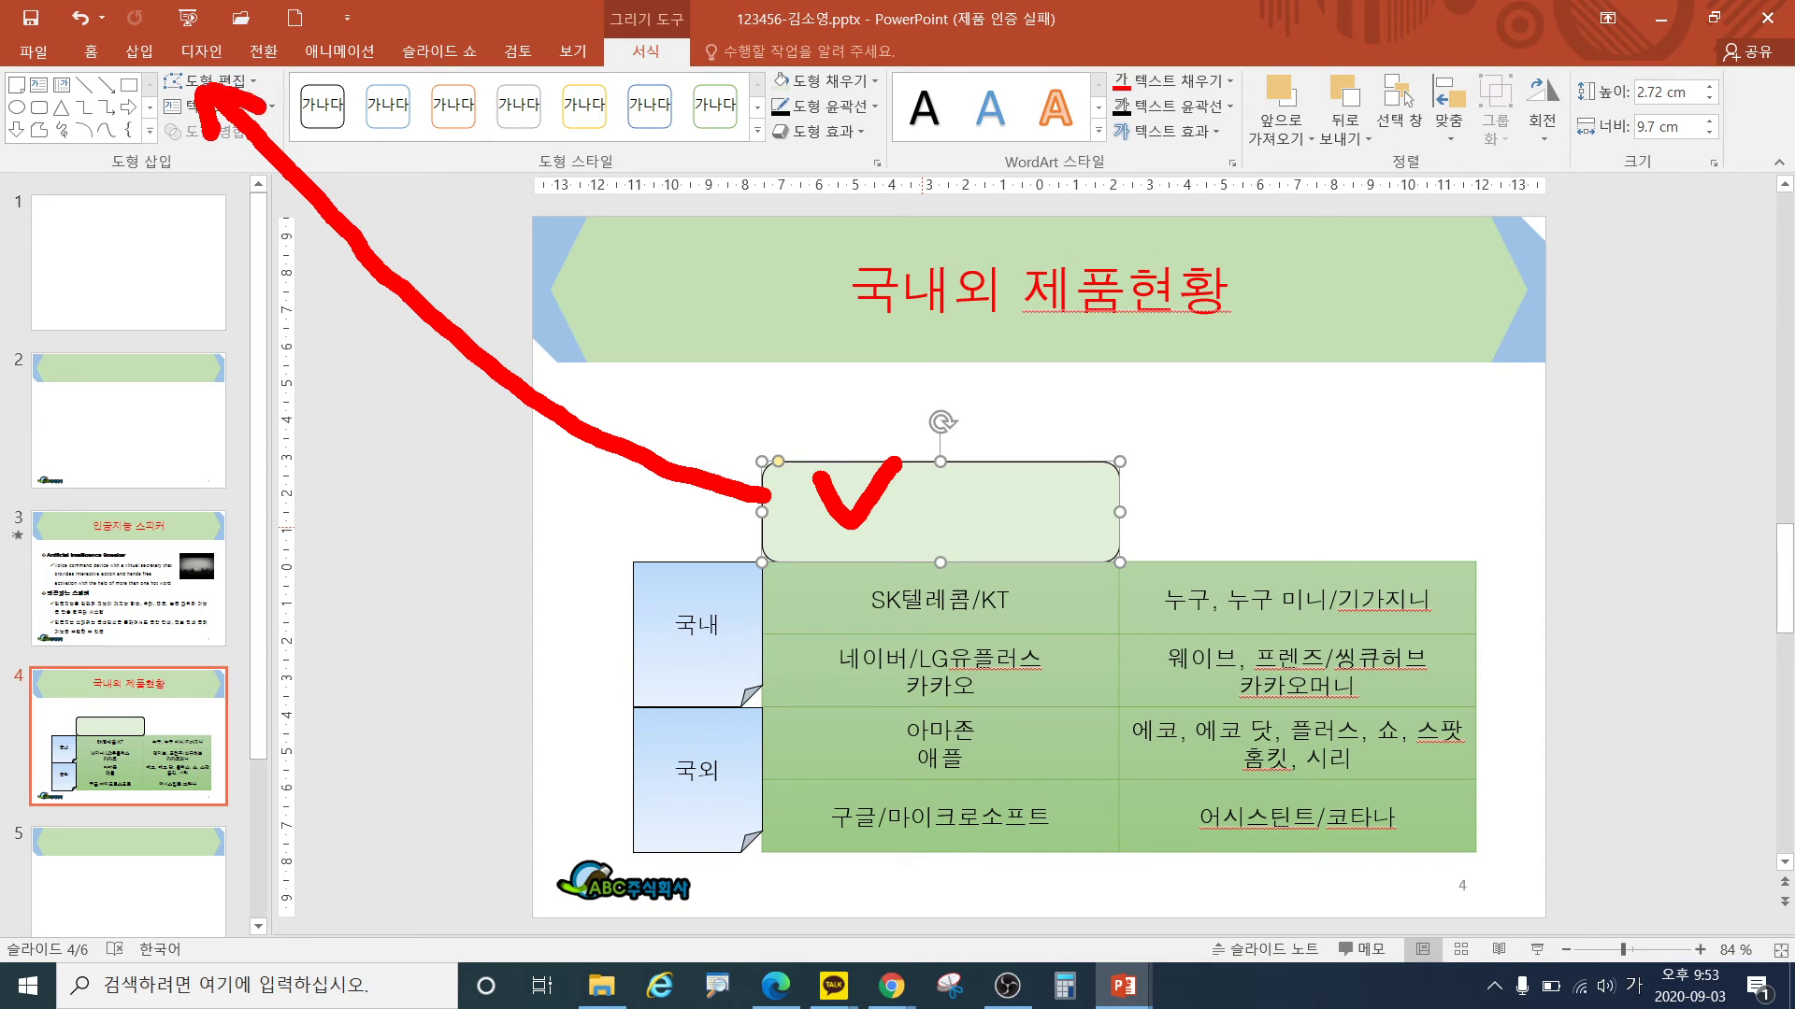